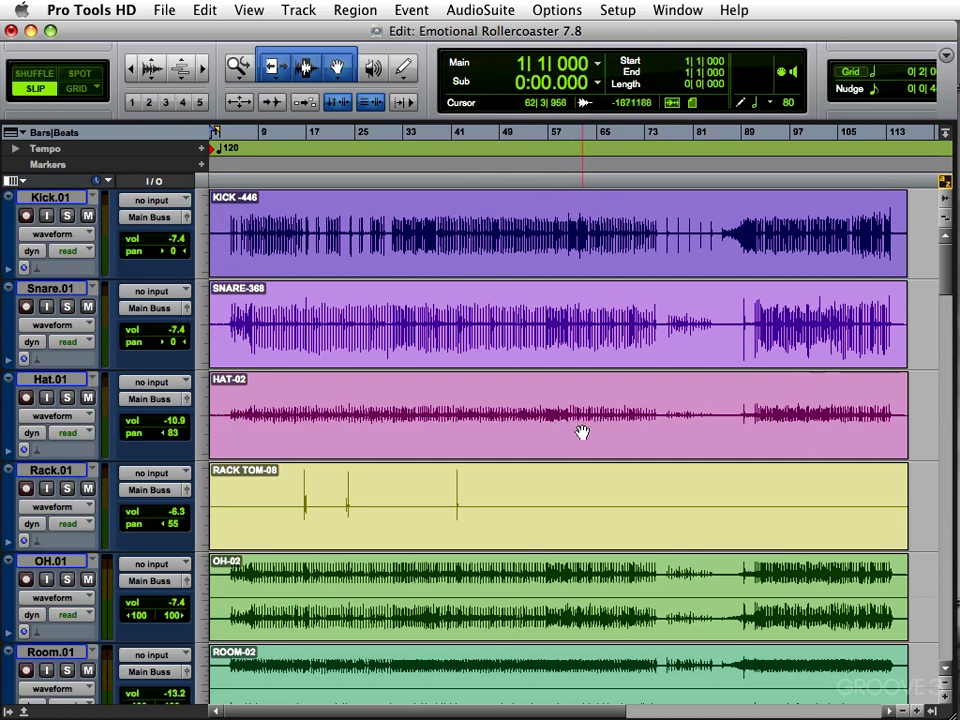
Check where the drum and guitar regions start and end, selecting the full Guitar 3_01 region, and return to the session start
{"action": "key", "text": "alt+Return"}
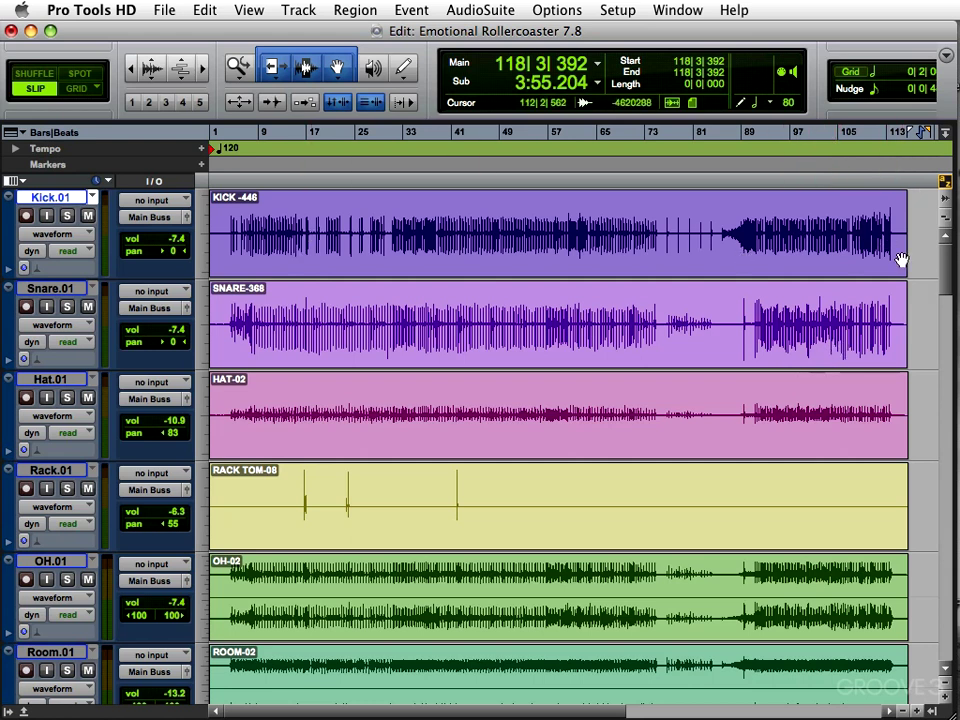
{"action": "left_click_drag", "start_coordinate": [943, 265], "coordinate": [926, 410]}
{"action": "scroll", "coordinate": [920, 409], "scroll_direction": "down", "scroll_amount": 4}
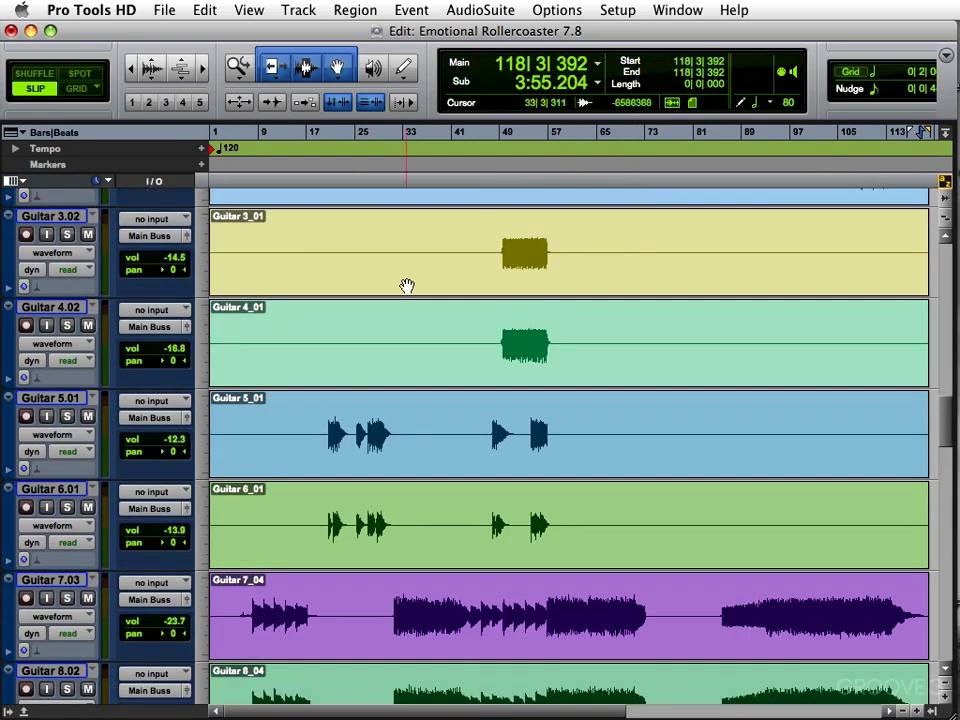
{"action": "double_click", "coordinate": [251, 252]}
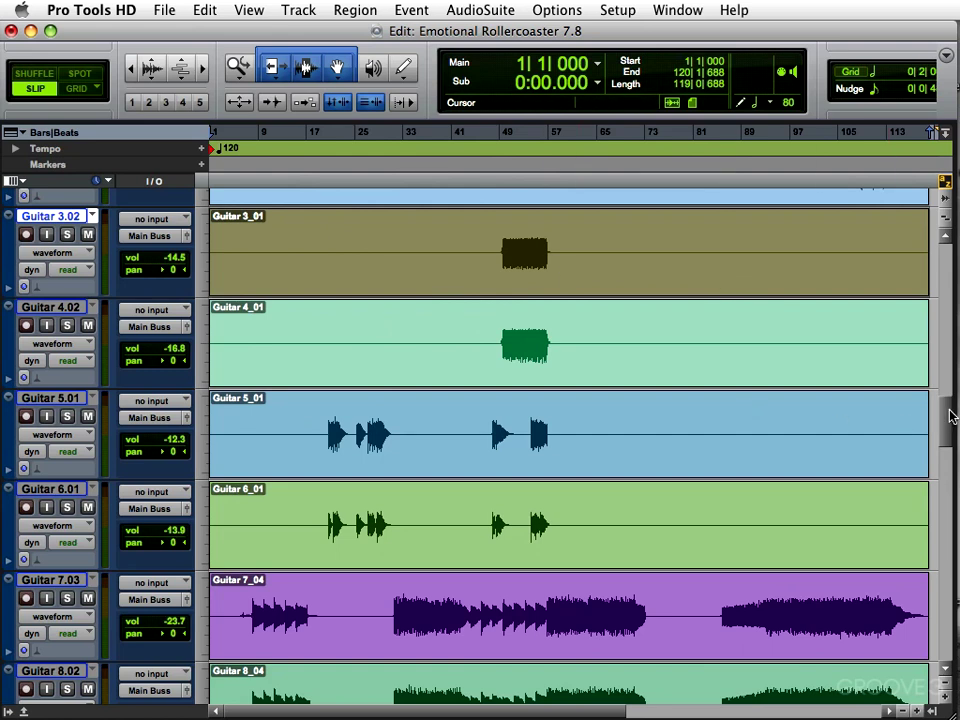
{"action": "left_click_drag", "start_coordinate": [948, 412], "coordinate": [947, 258]}
{"action": "key", "text": "Return"}
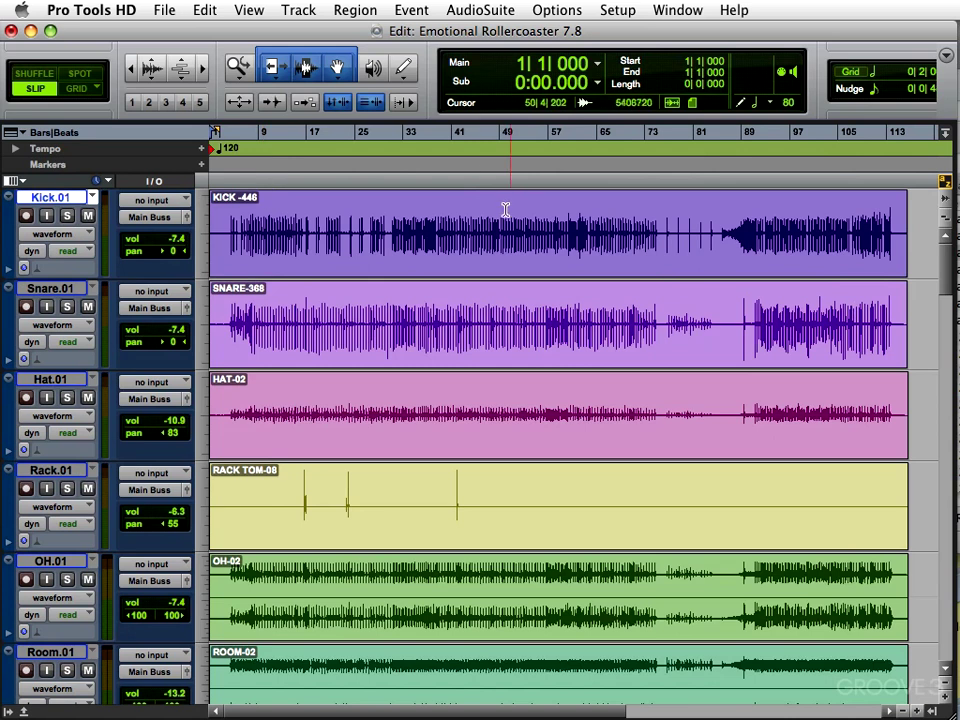
Set the session's starting tempo to 133 BPM at 1|1|000, leaving the main counter in Bars|Beats
{"action": "left_click", "coordinate": [597, 63]}
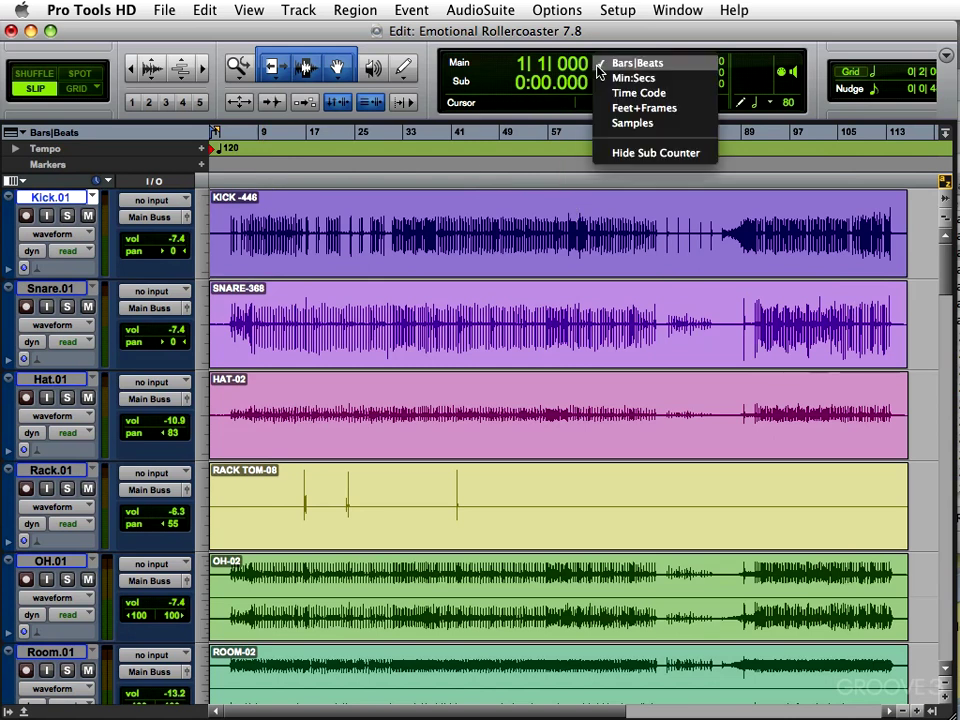
{"action": "left_click", "coordinate": [512, 191]}
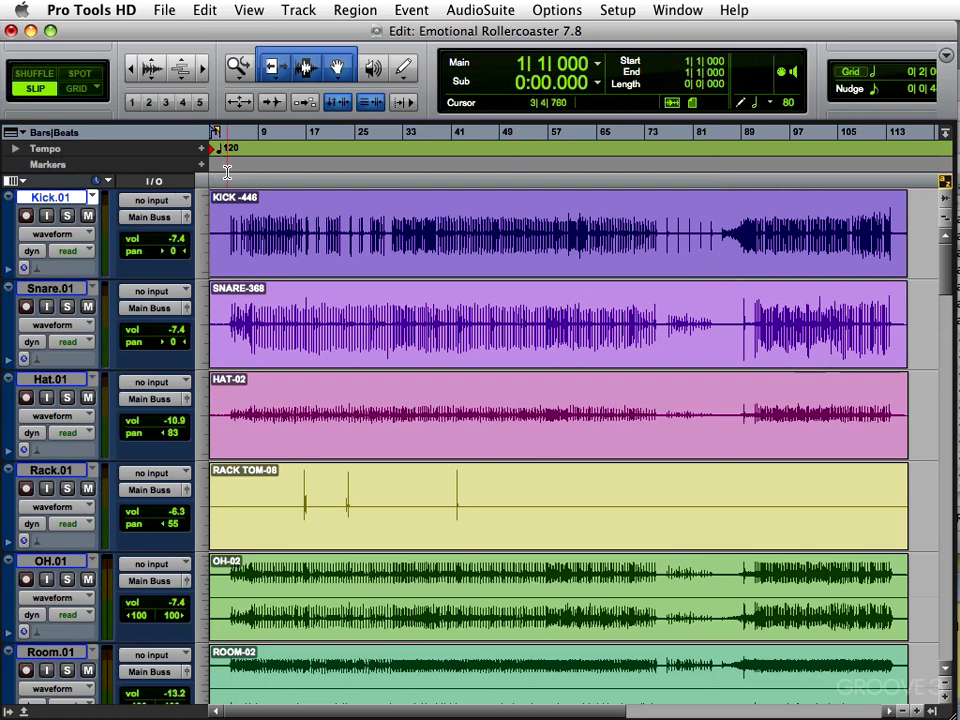
{"action": "left_click", "coordinate": [201, 148]}
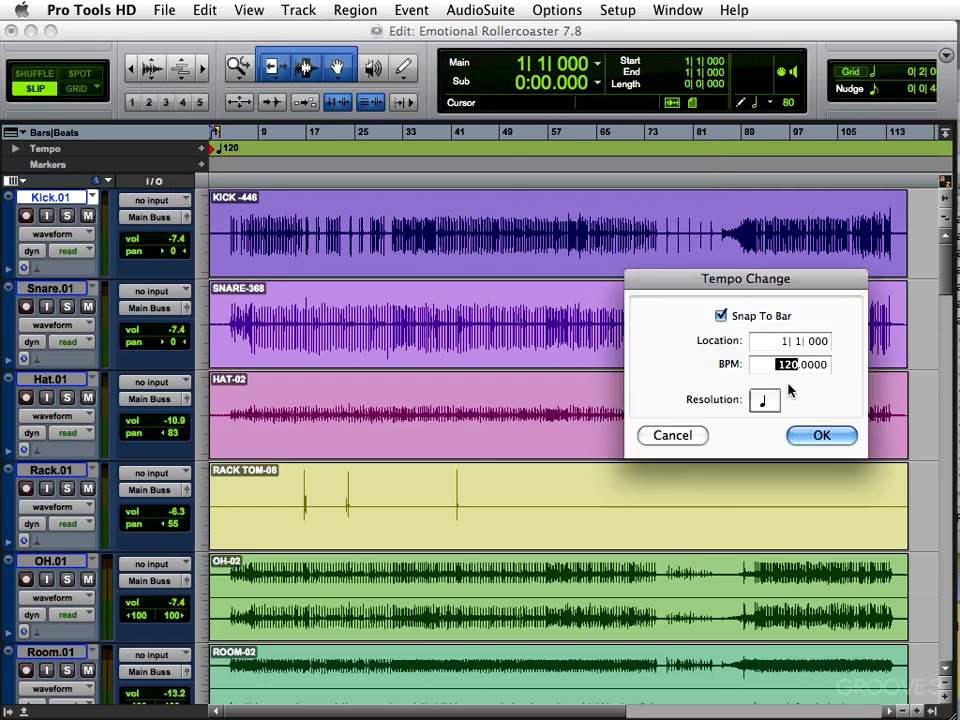
{"action": "type", "text": "133"}
{"action": "left_click", "coordinate": [821, 435]}
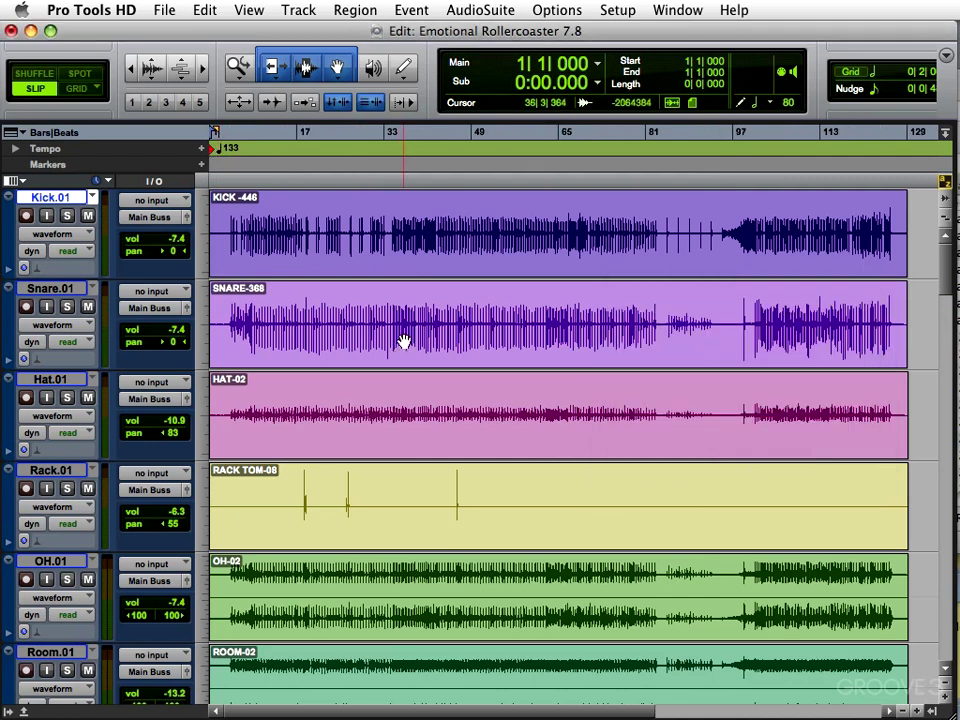
Locate to bar 83 and insert a tempo change of 131 BPM there
{"action": "key", "text": "KP_Multiply"}
{"action": "type", "text": "83"}
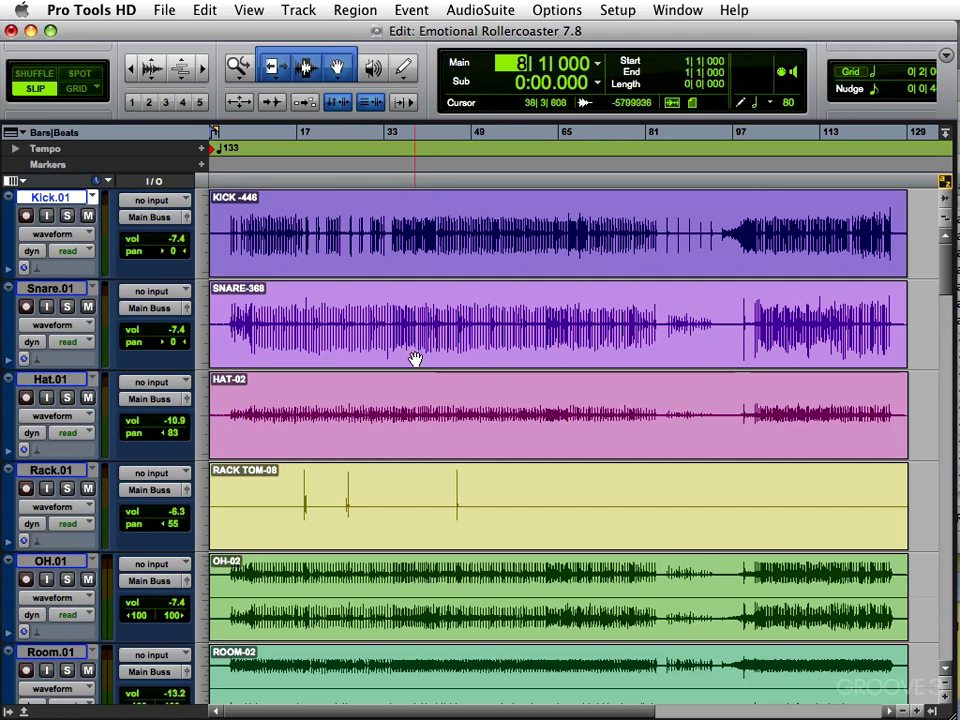
{"action": "key", "text": "Return"}
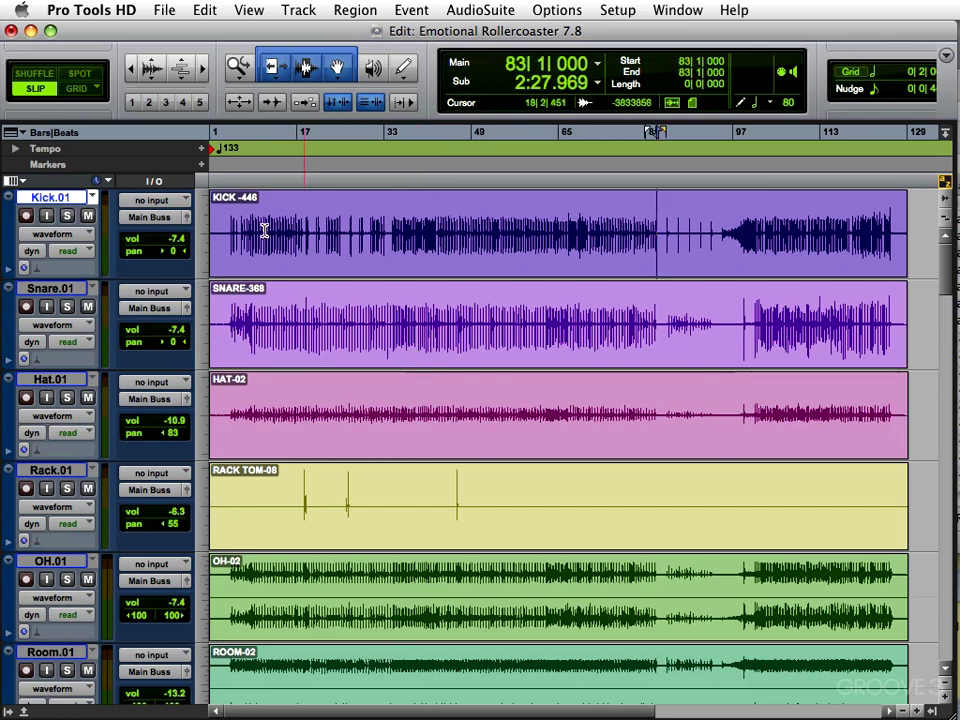
{"action": "left_click", "coordinate": [201, 148]}
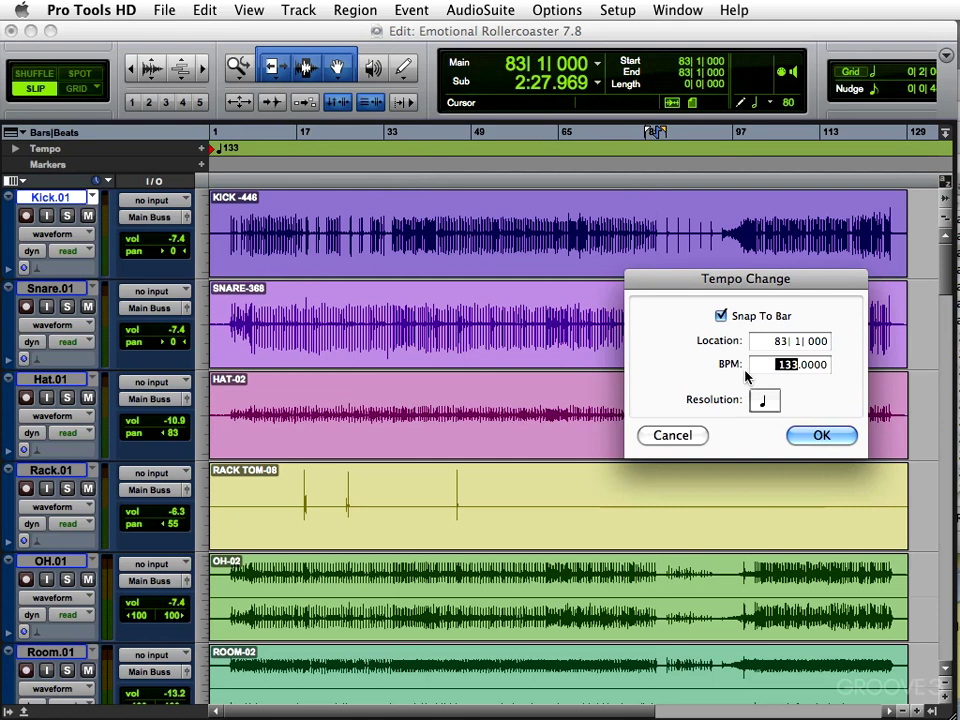
{"action": "type", "text": "131"}
{"action": "left_click", "coordinate": [815, 437]}
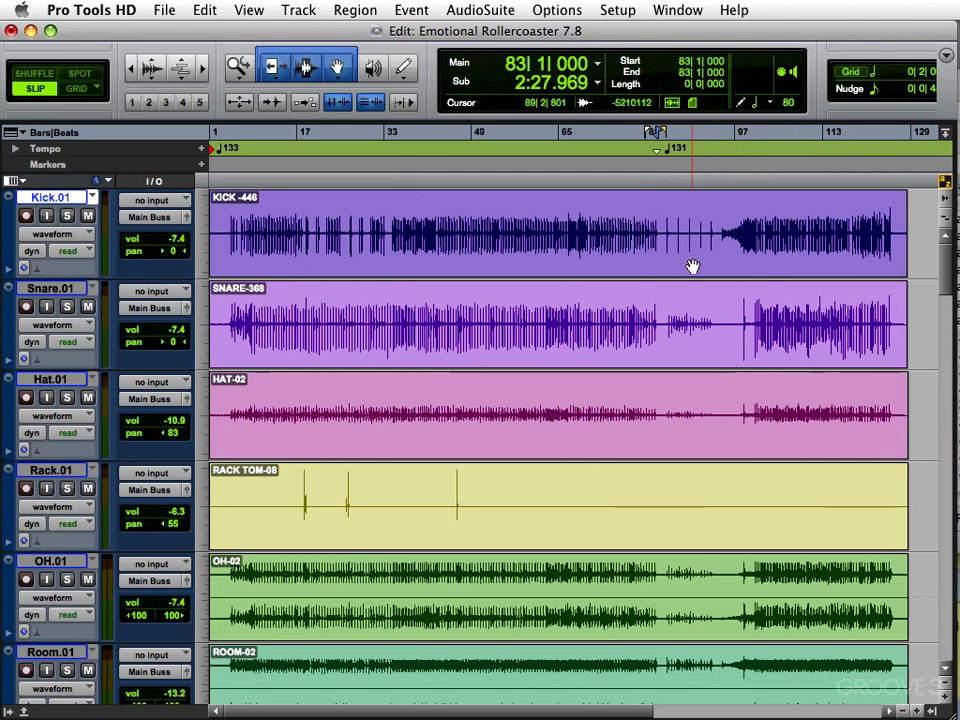
Locate to bar 95 and insert a tempo change of 134 BPM there
{"action": "key", "text": "KP_Multiply"}
{"action": "type", "text": "95"}
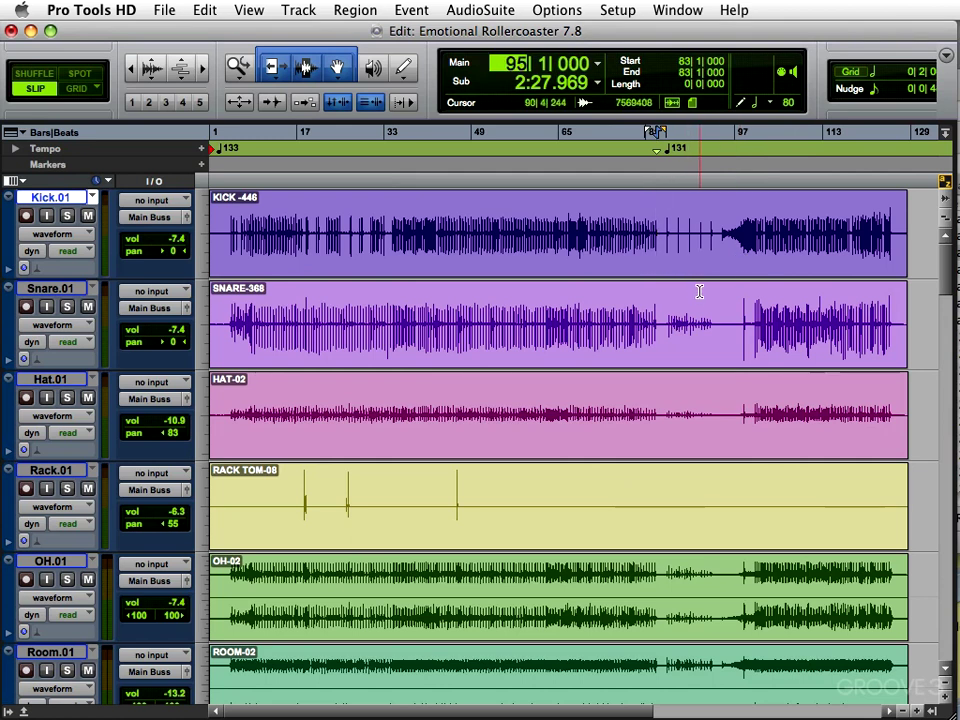
{"action": "key", "text": "Return"}
{"action": "left_click", "coordinate": [201, 148]}
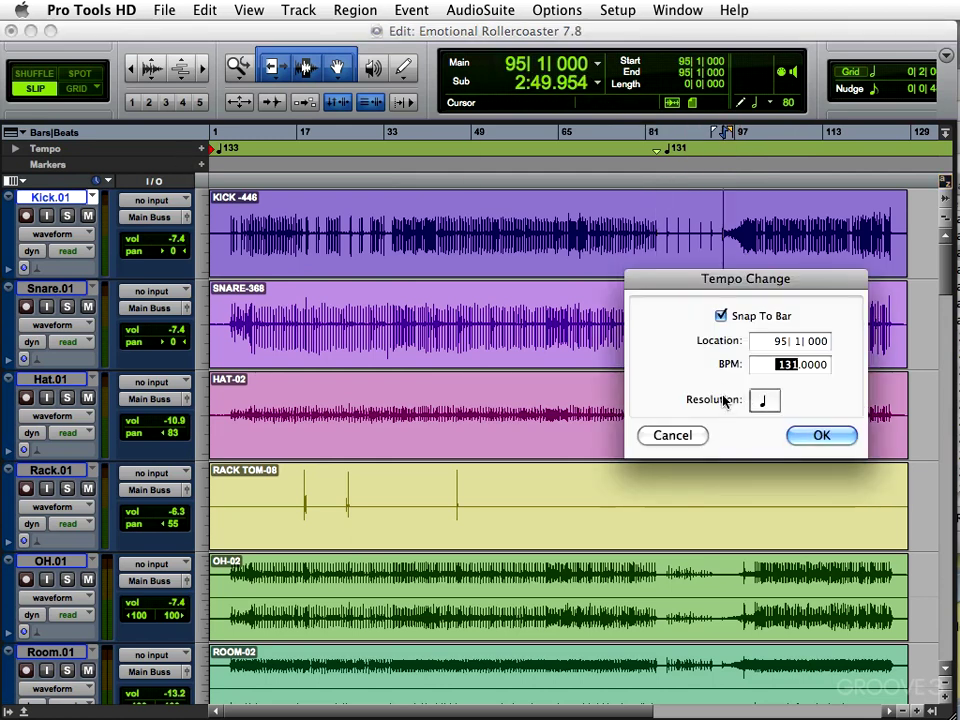
{"action": "type", "text": "134"}
{"action": "left_click", "coordinate": [817, 436]}
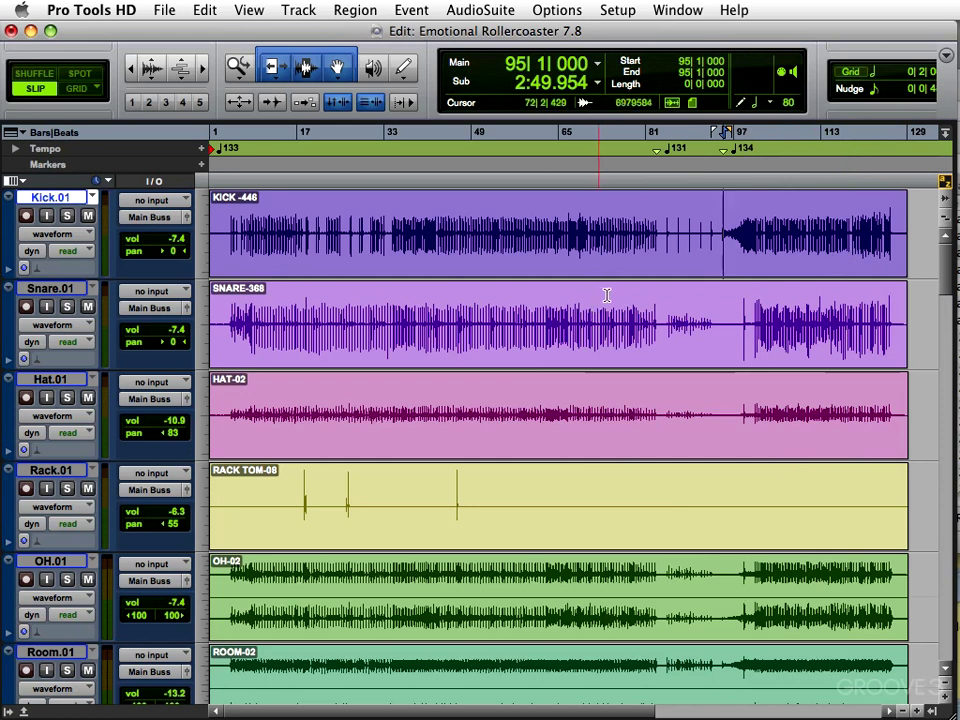
Keep Bars|Beats as the main counter format and return to the session start
{"action": "left_click", "coordinate": [598, 68]}
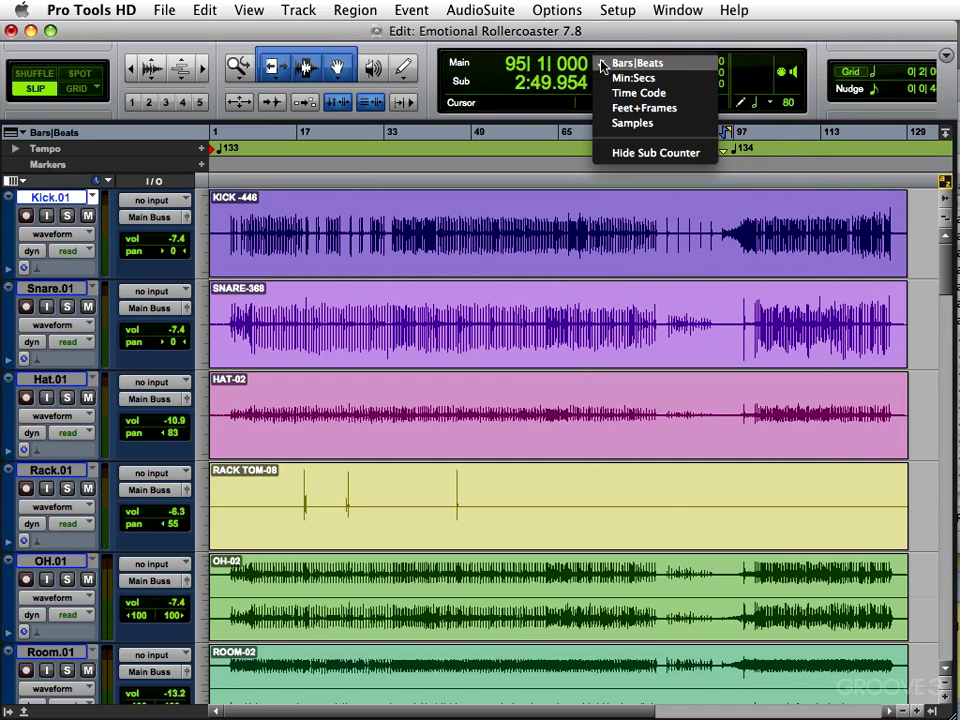
{"action": "left_click", "coordinate": [620, 67]}
{"action": "key", "text": "Return"}
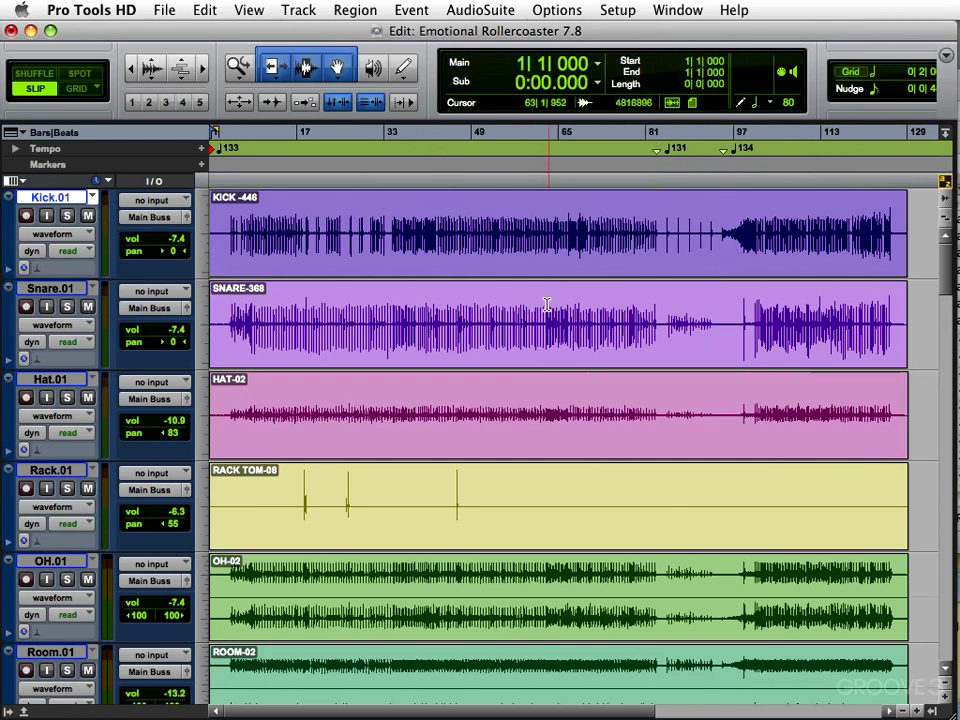
Inspect the drum waveforms around the tempo changes at bars 83 and 95, undoing any stray change to the tempo markers
{"action": "key", "text": "F5"}
{"action": "left_click_drag", "start_coordinate": [810, 225], "coordinate": [587, 272]}
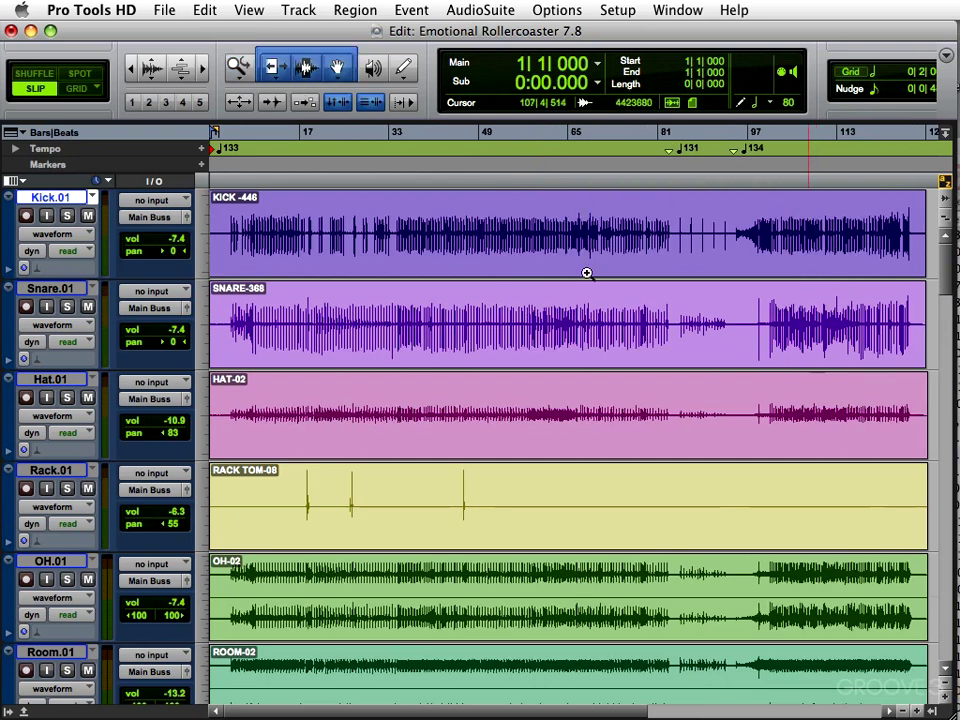
{"action": "left_click_drag", "start_coordinate": [490, 160], "coordinate": [482, 188]}
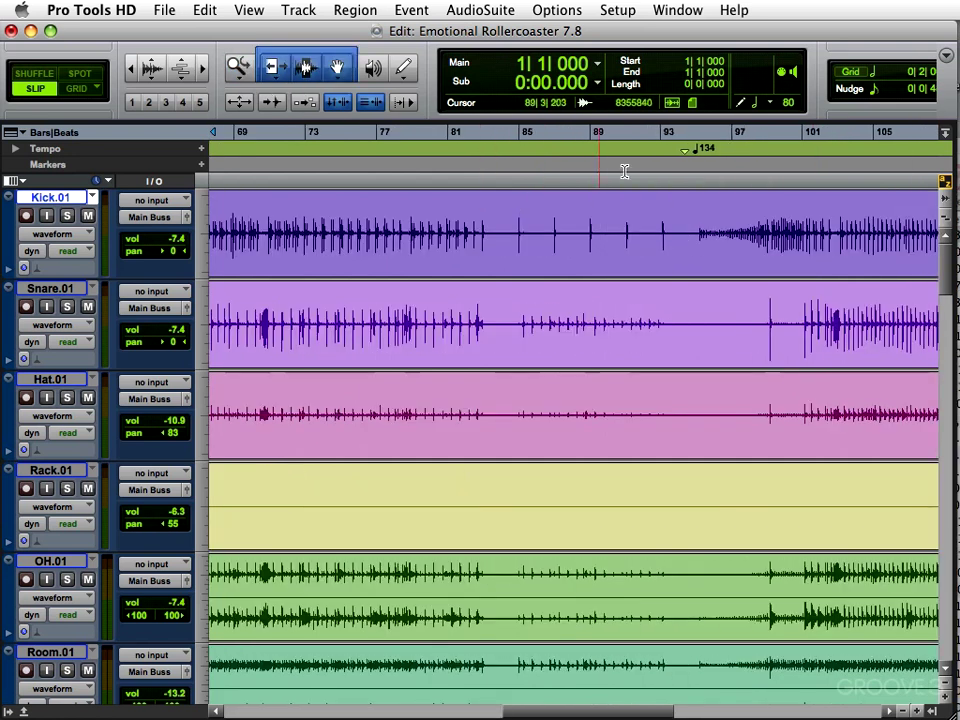
{"action": "left_click", "coordinate": [671, 212]}
{"action": "key", "text": "super+z"}
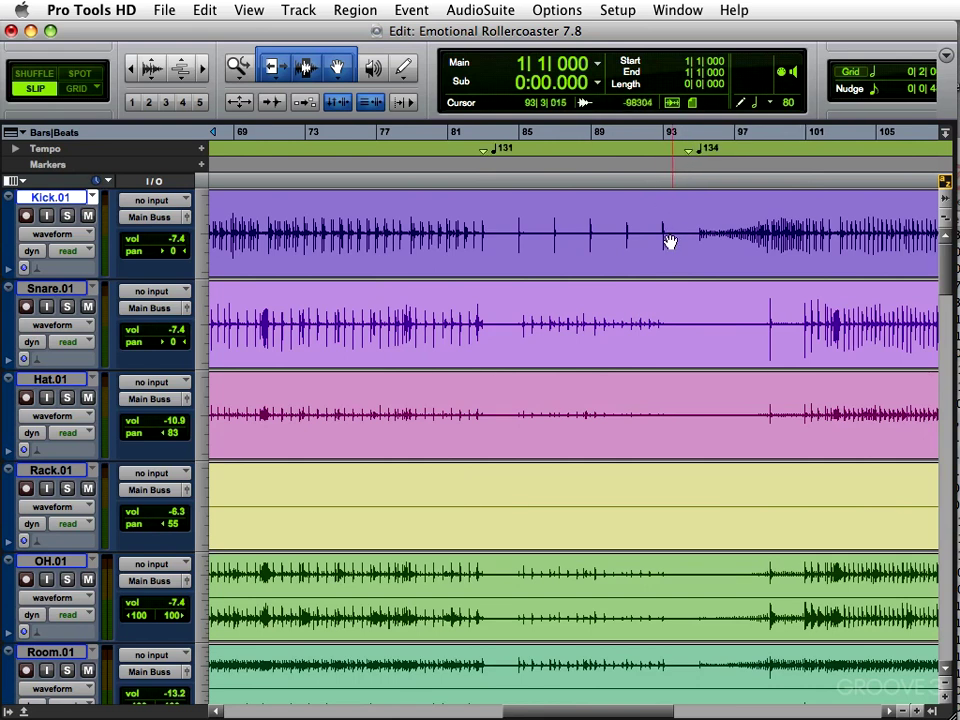
{"action": "key", "text": "alt+a"}
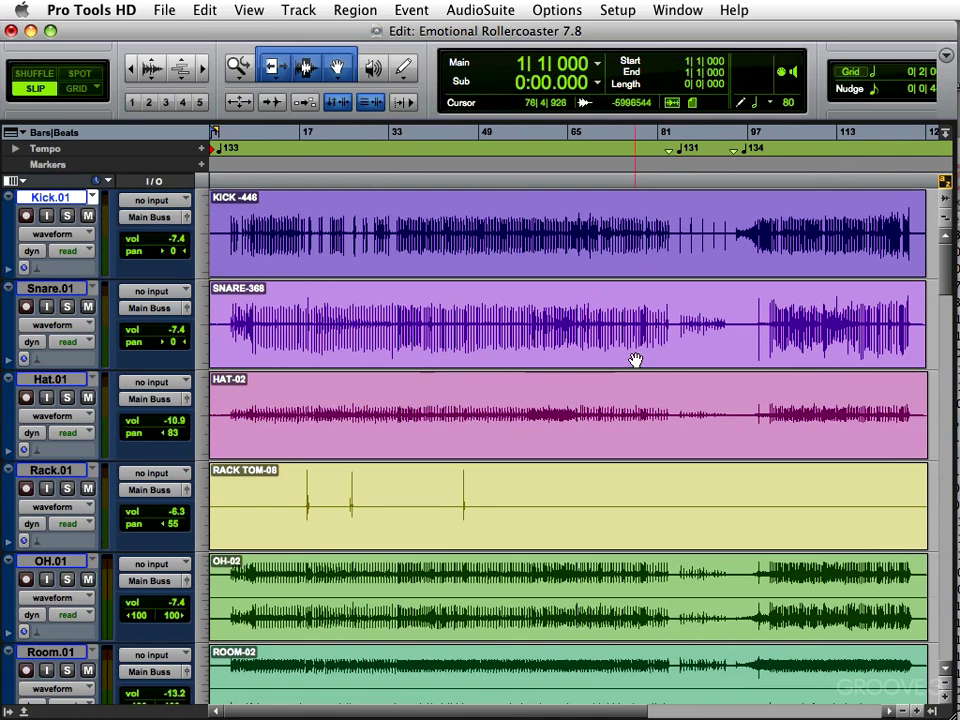
{"action": "key", "text": "super+bracketleft"}
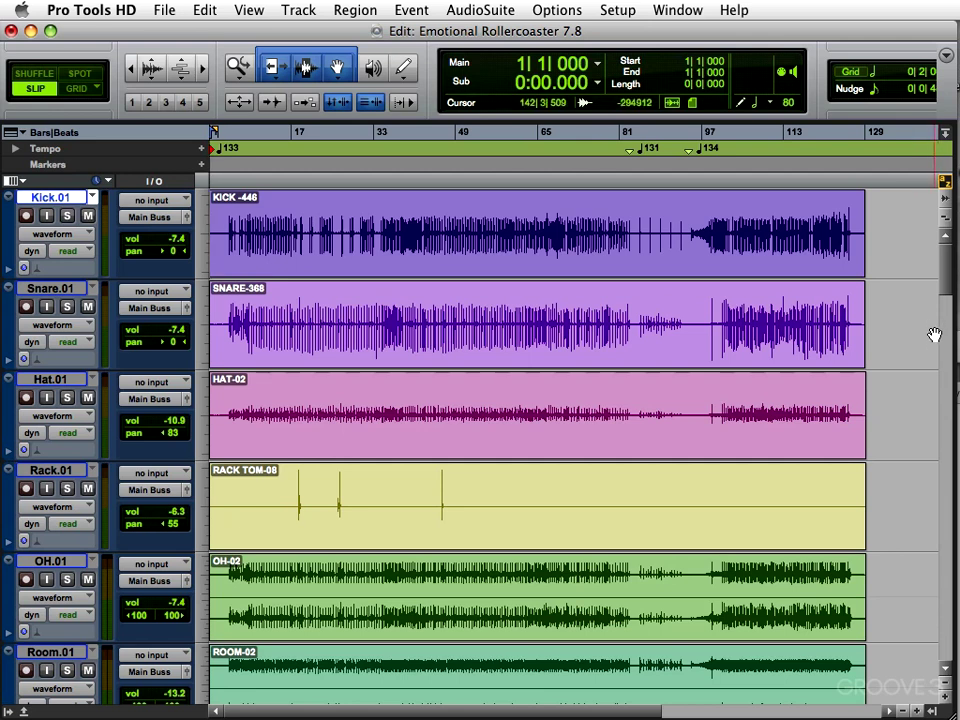
Review the mixer channels through to Main Buss, check the output bus options of Wee 6, and return to the Edit window
{"action": "key", "text": "super+equal"}
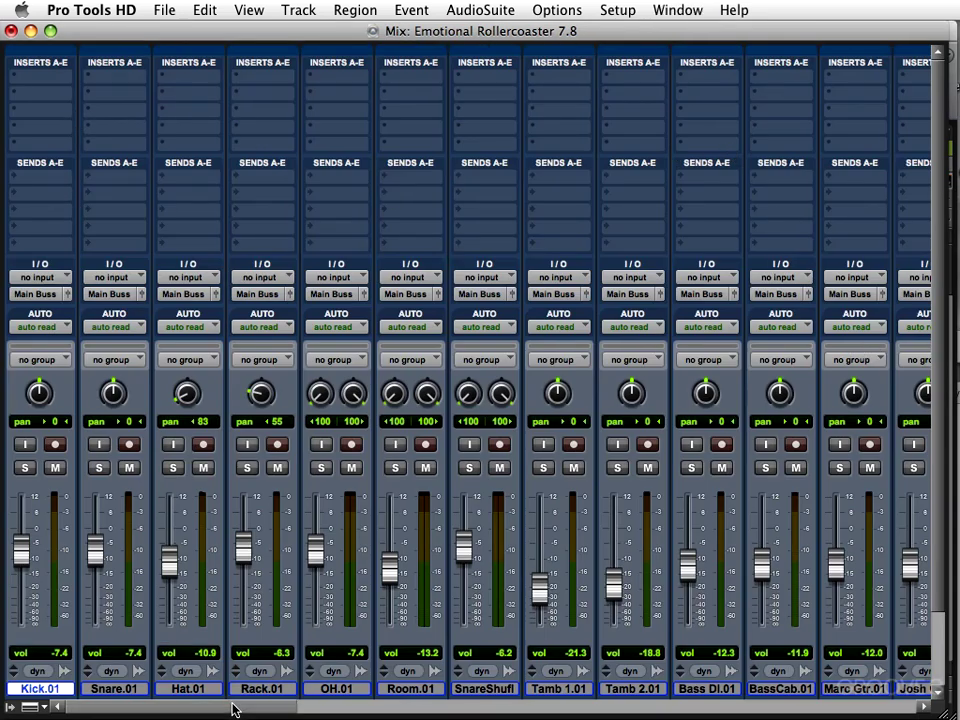
{"action": "scroll", "coordinate": [233, 709], "scroll_direction": "right", "scroll_amount": 20}
{"action": "scroll", "coordinate": [362, 172], "scroll_direction": "right", "scroll_amount": 3}
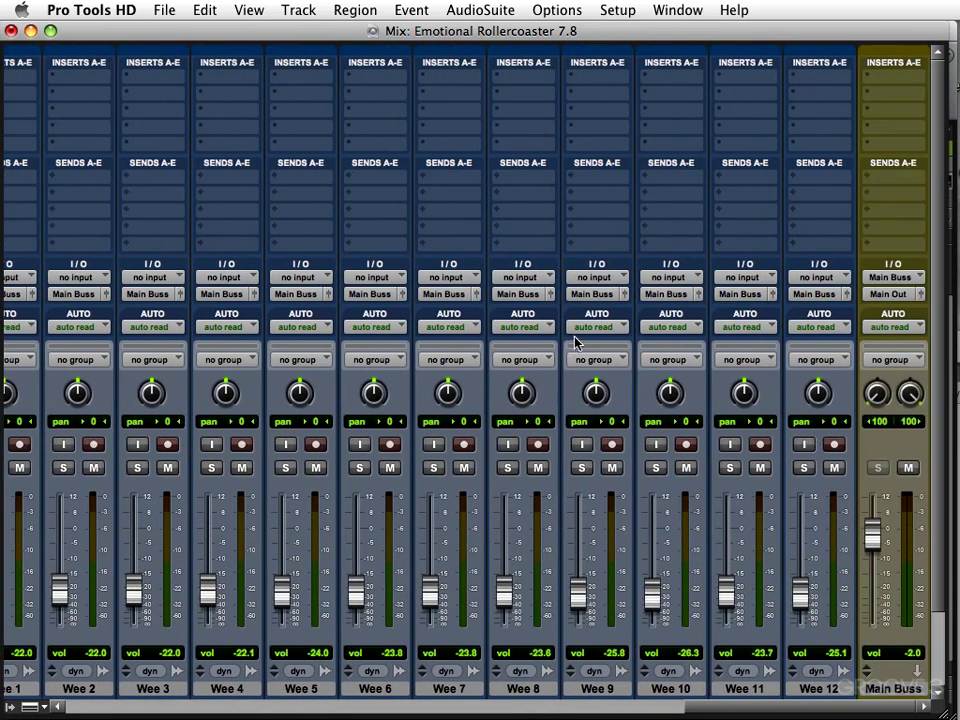
{"action": "left_click", "coordinate": [366, 296]}
{"action": "mouse_move", "coordinate": [368, 296]}
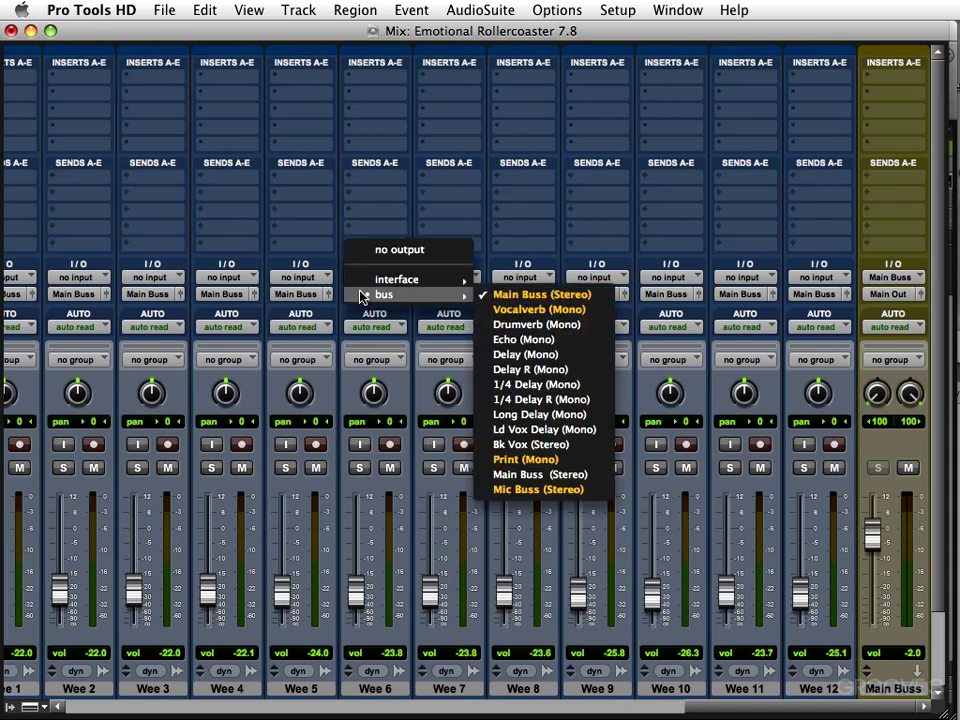
{"action": "left_click", "coordinate": [568, 279]}
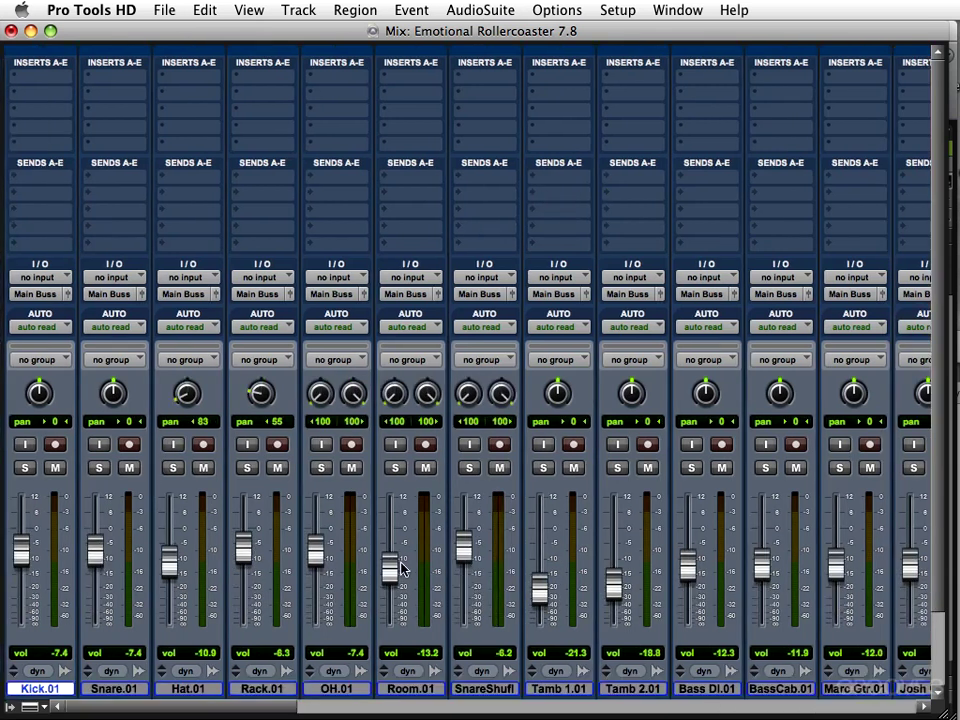
{"action": "key", "text": "super+equal"}
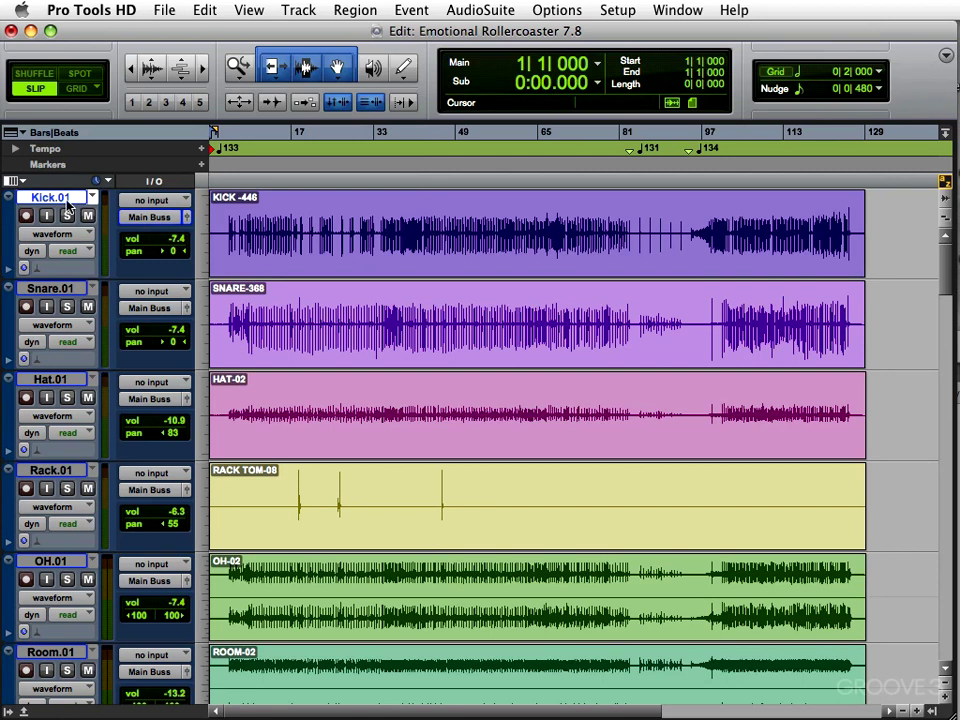
Review the drum tracks one by one, selecting Snare.01, Hat.01, Rack.01, OH.01, Room.01 and SnareShufle
{"action": "left_click", "coordinate": [66, 290]}
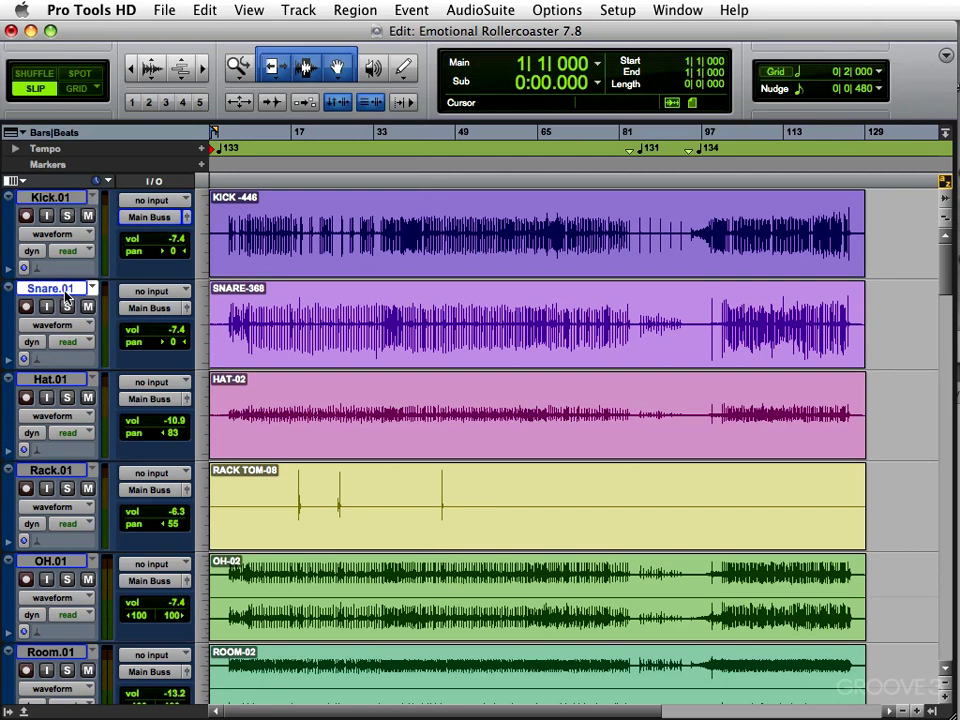
{"action": "left_click", "coordinate": [57, 379]}
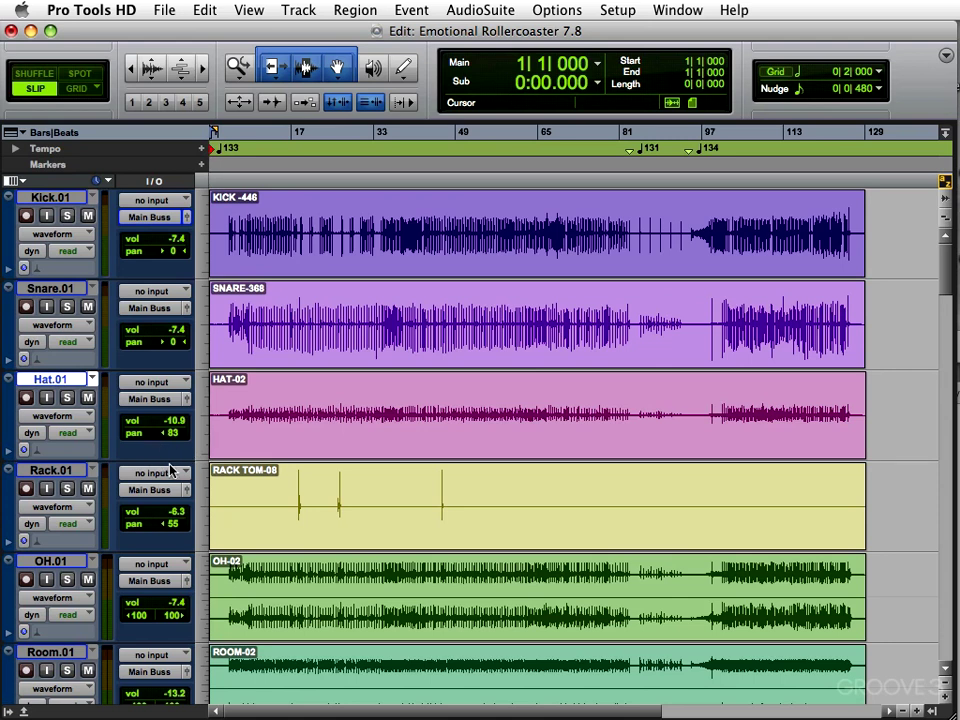
{"action": "left_click", "coordinate": [48, 473]}
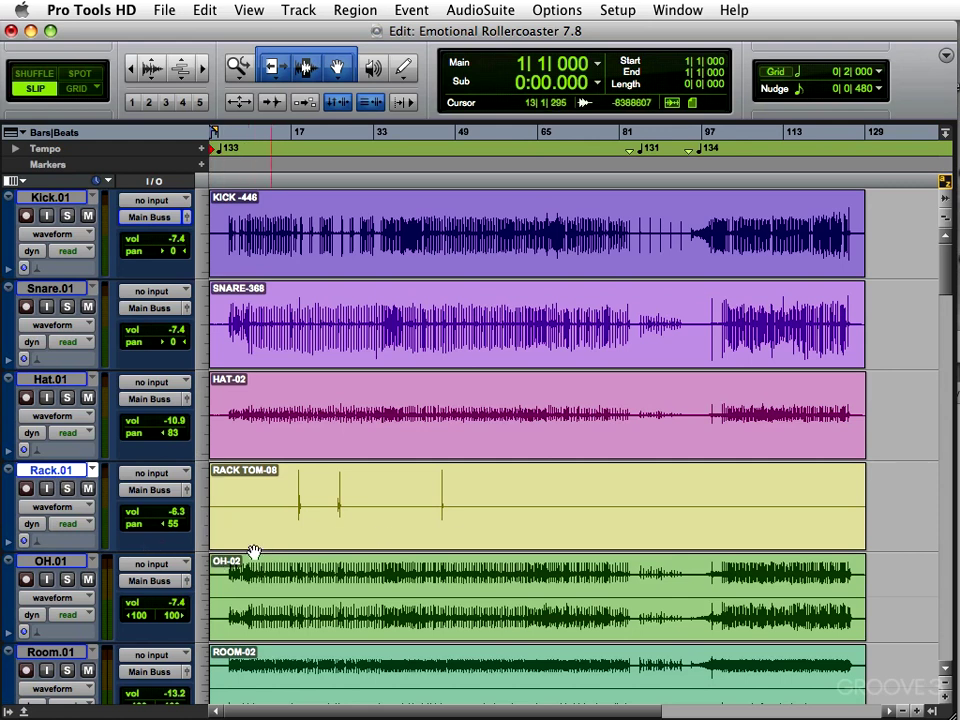
{"action": "scroll", "coordinate": [103, 343], "scroll_direction": "down", "scroll_amount": 5}
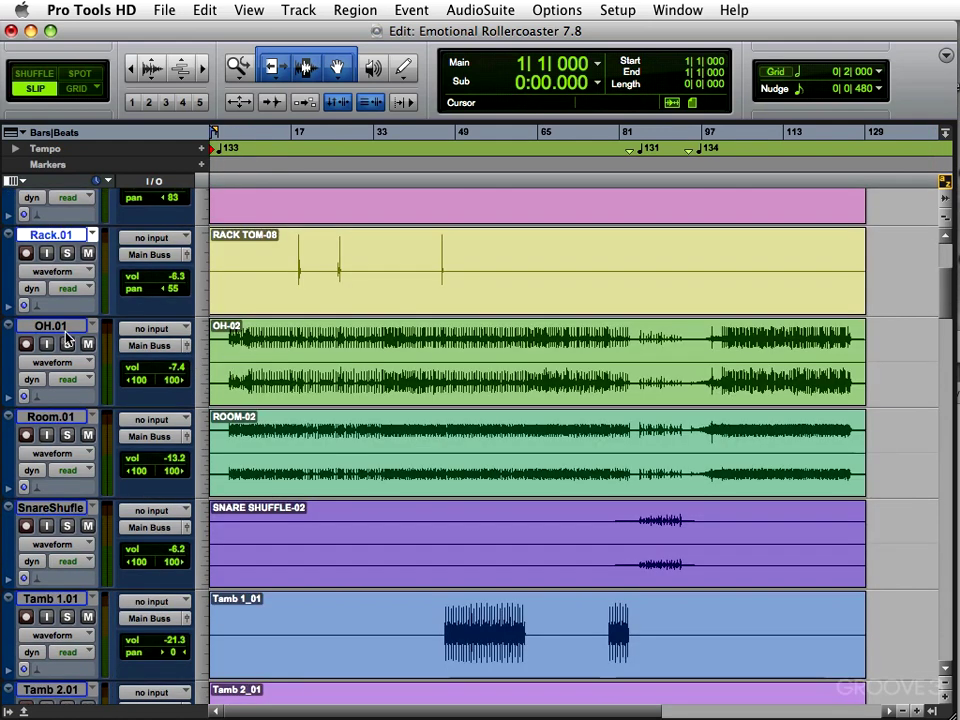
{"action": "left_click", "coordinate": [64, 333]}
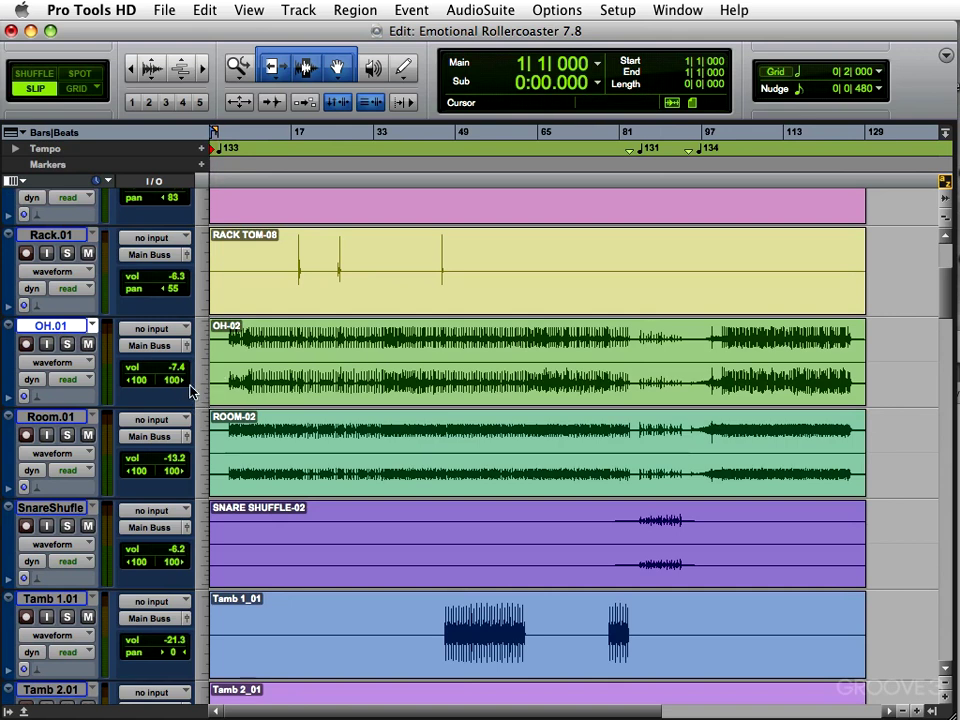
{"action": "left_click", "coordinate": [62, 420], "text": "shift"}
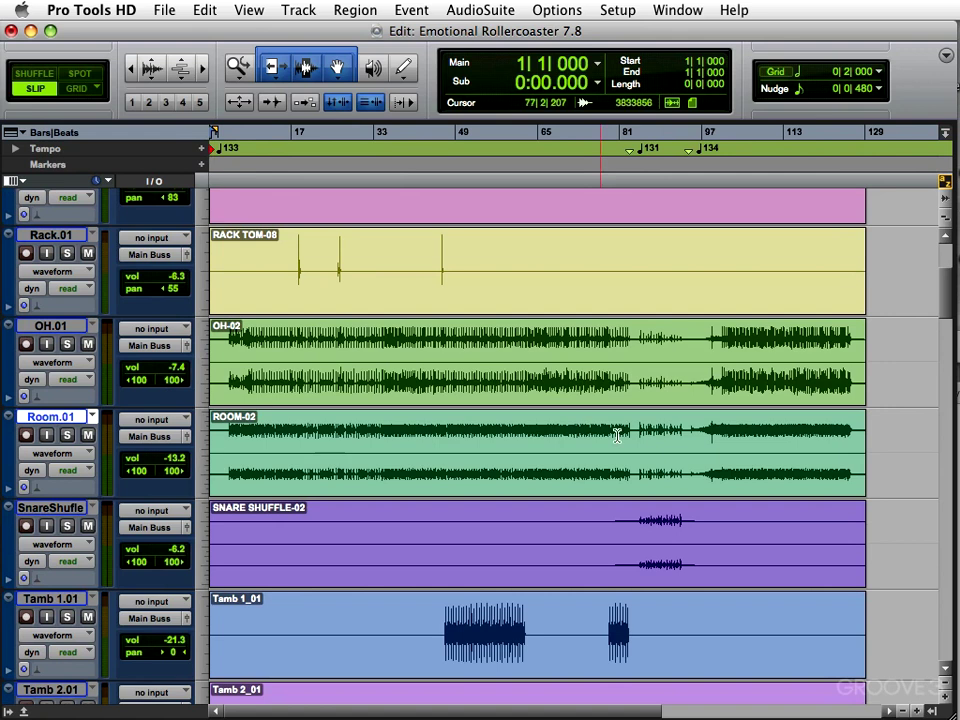
{"action": "left_click", "coordinate": [56, 512], "text": "shift"}
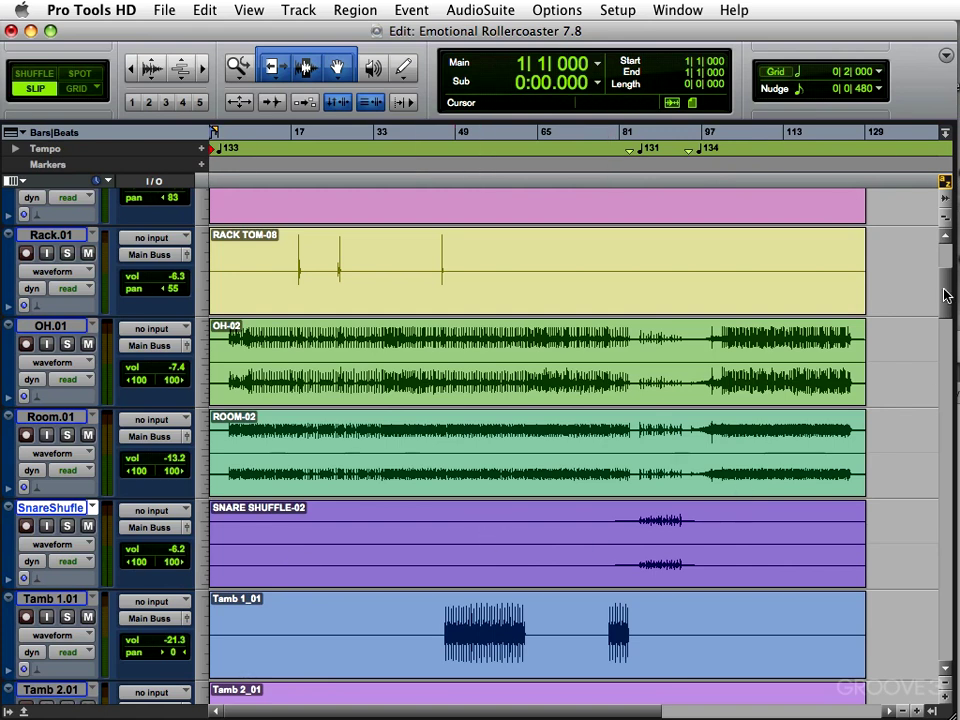
Review the tambourine and bass tracks, selecting Tamb 1.01, Tamb 2.01, Bass DI.01 and Bass Cab.01 in turn
{"action": "scroll", "coordinate": [946, 295], "scroll_direction": "down", "scroll_amount": 5}
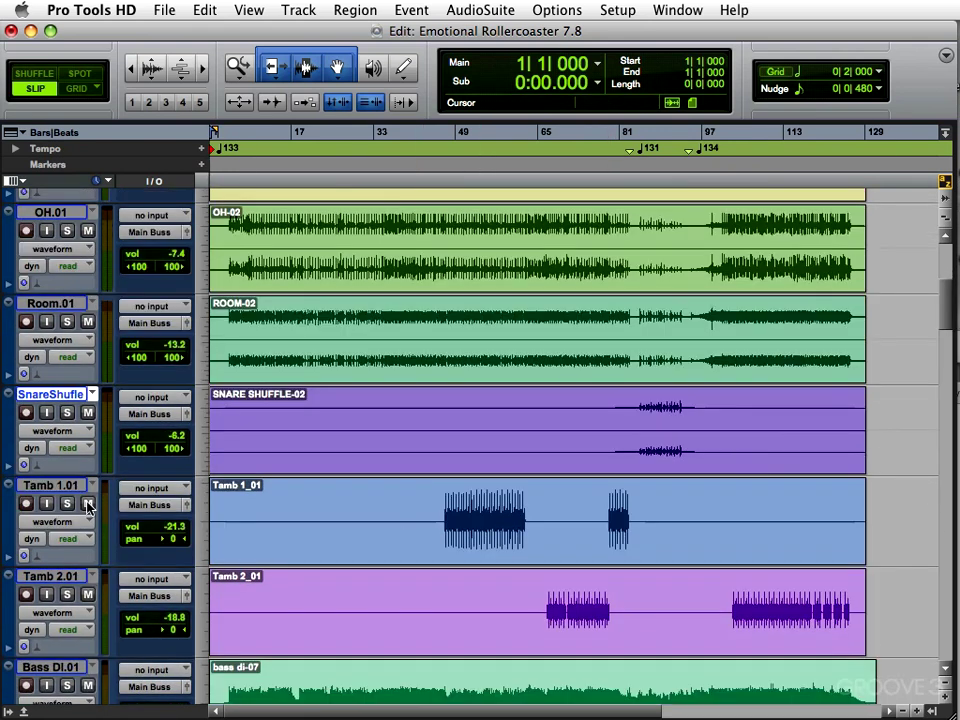
{"action": "left_click", "coordinate": [50, 485]}
{"action": "left_click", "coordinate": [72, 578]}
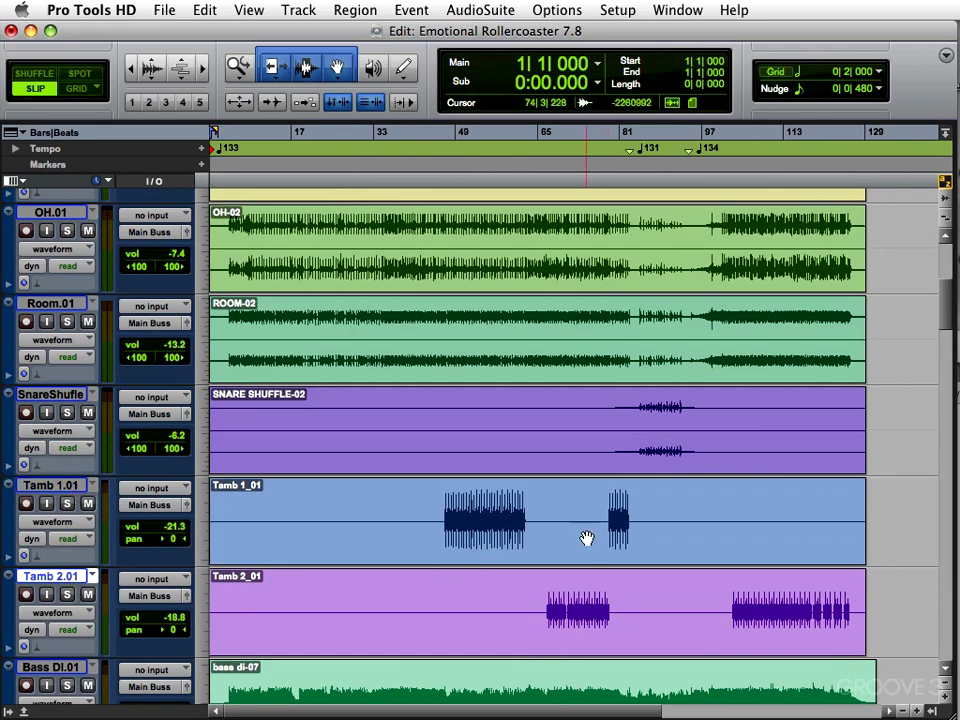
{"action": "scroll", "coordinate": [579, 538], "scroll_direction": "down", "scroll_amount": 8}
{"action": "left_click", "coordinate": [80, 381]}
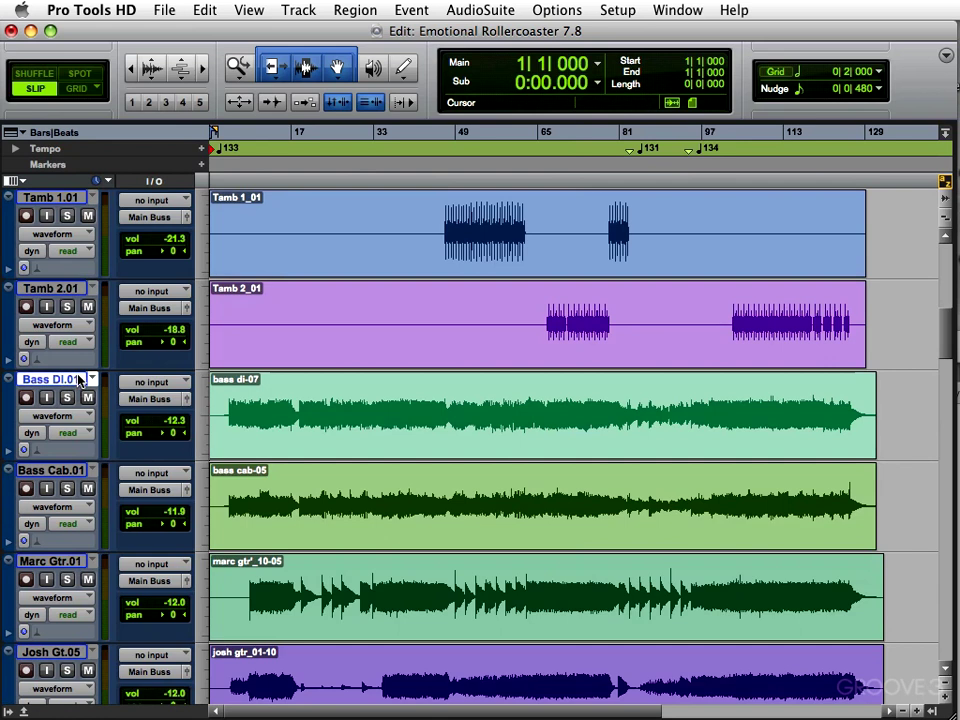
{"action": "left_click", "coordinate": [60, 470]}
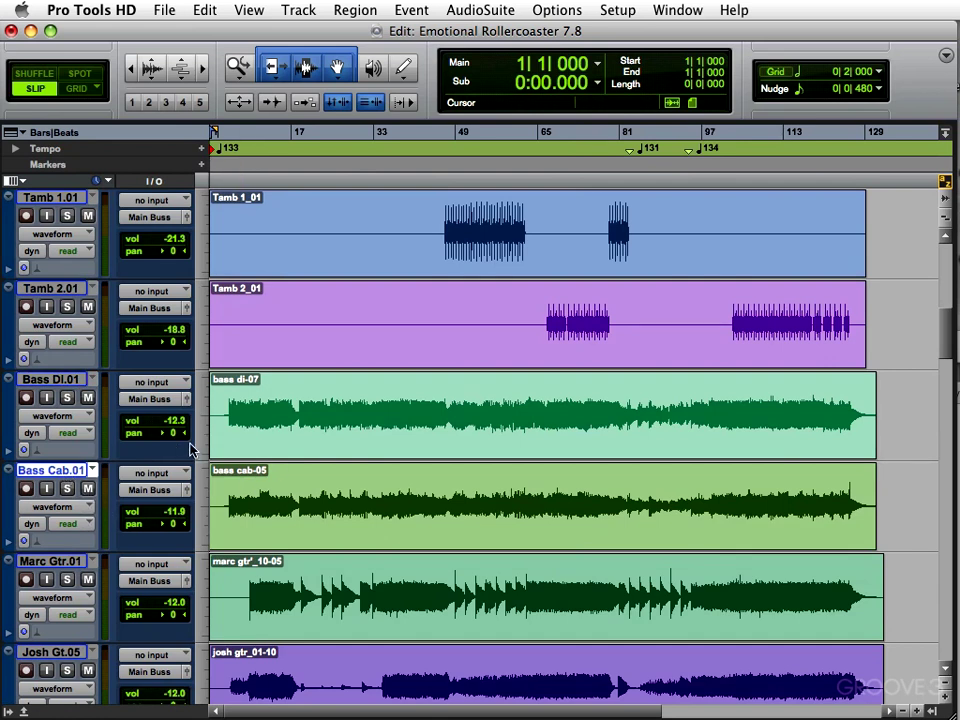
Review the three close guitar tracks named after the players below Bass Cab.01, selecting each in turn
{"action": "scroll", "coordinate": [335, 477], "scroll_direction": "down", "scroll_amount": 1}
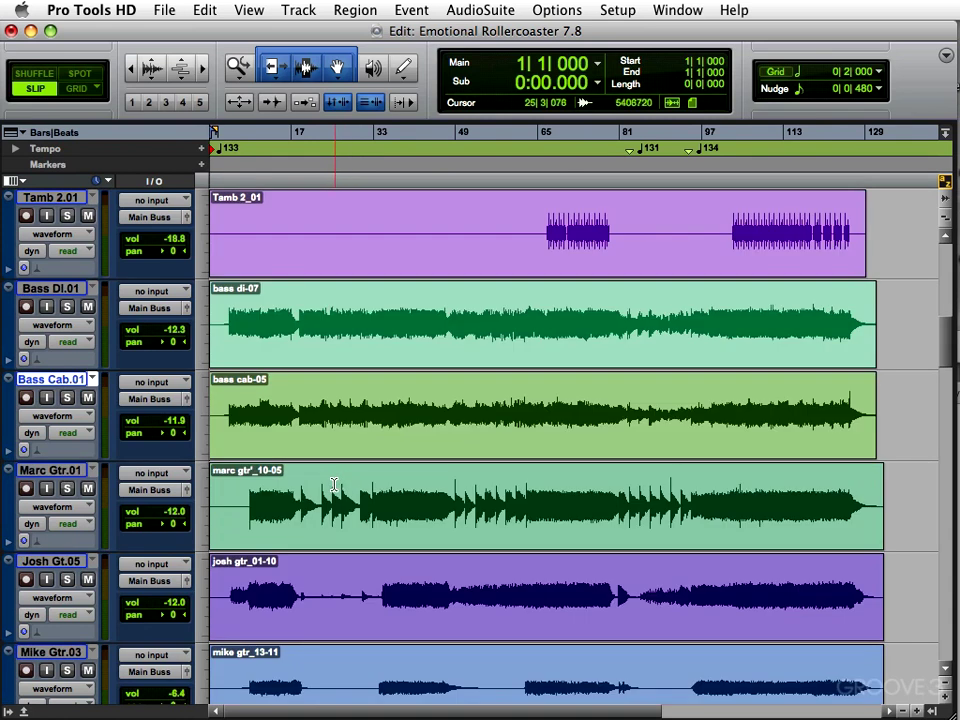
{"action": "scroll", "coordinate": [332, 480], "scroll_direction": "down", "scroll_amount": 1}
{"action": "left_click", "coordinate": [55, 379]}
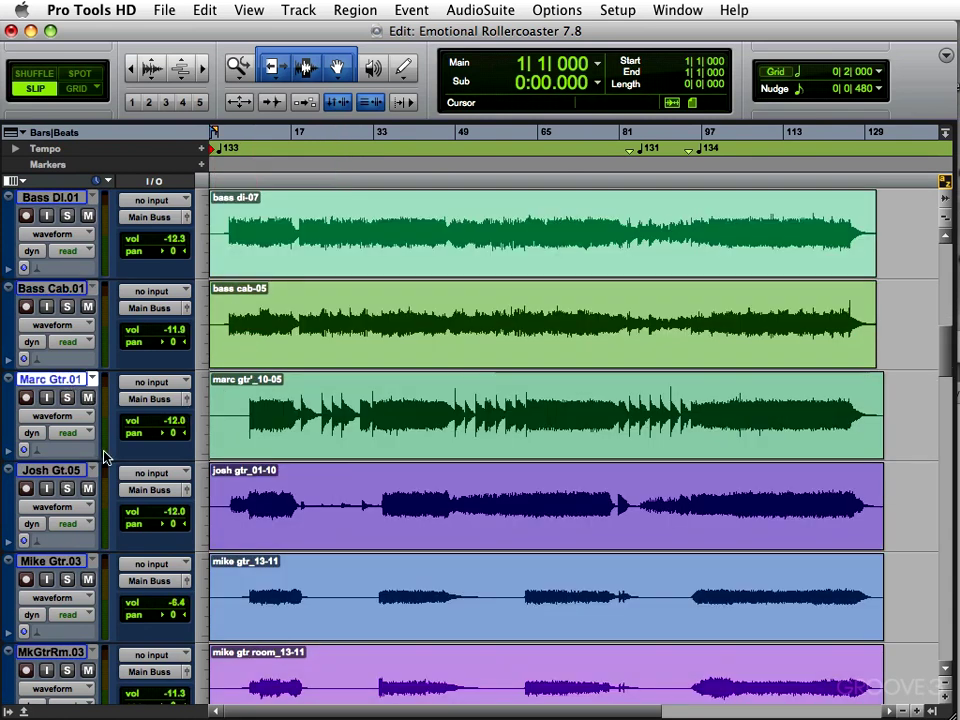
{"action": "left_click", "coordinate": [62, 475]}
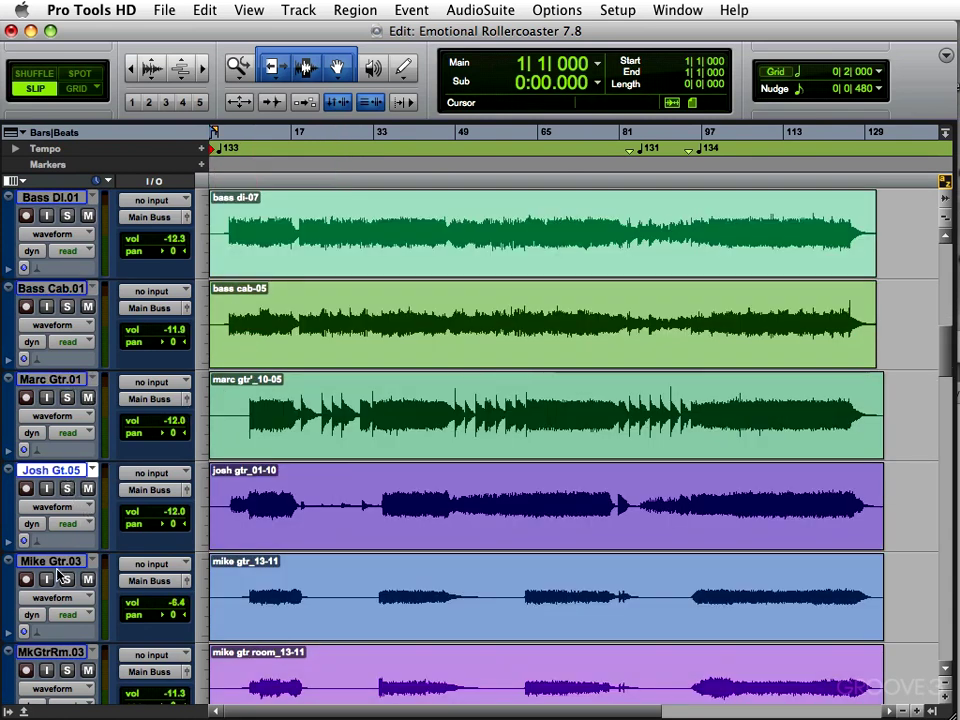
{"action": "left_click", "coordinate": [78, 561]}
{"action": "scroll", "coordinate": [140, 614], "scroll_direction": "down", "scroll_amount": 1}
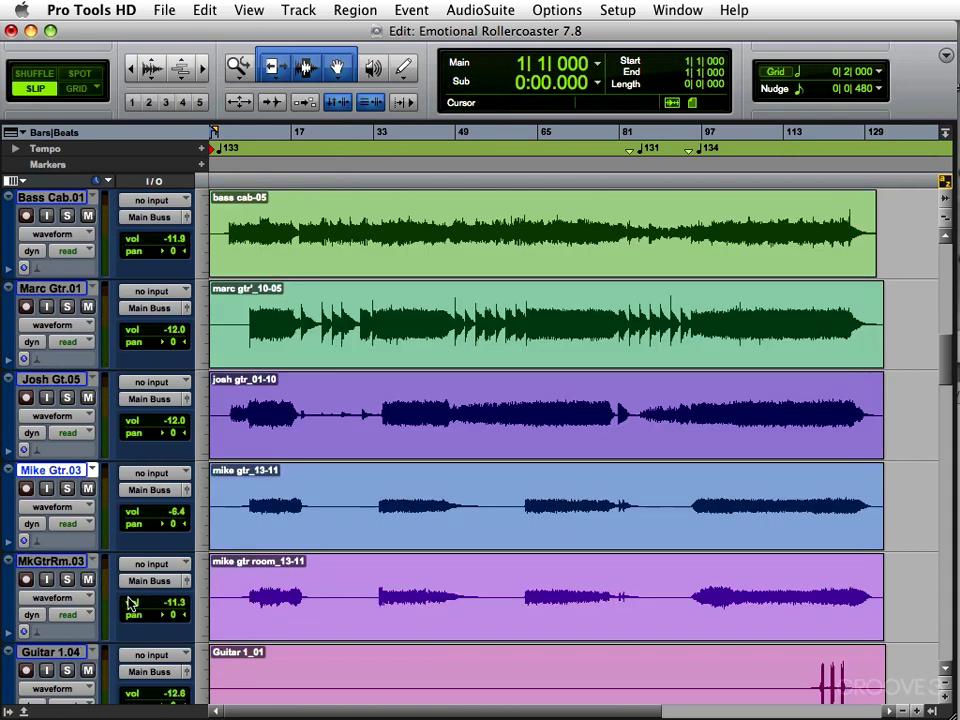
Check the full name and comments of the guitar room track, leaving them unedited
{"action": "left_click", "coordinate": [63, 566]}
{"action": "double_click", "coordinate": [75, 565]}
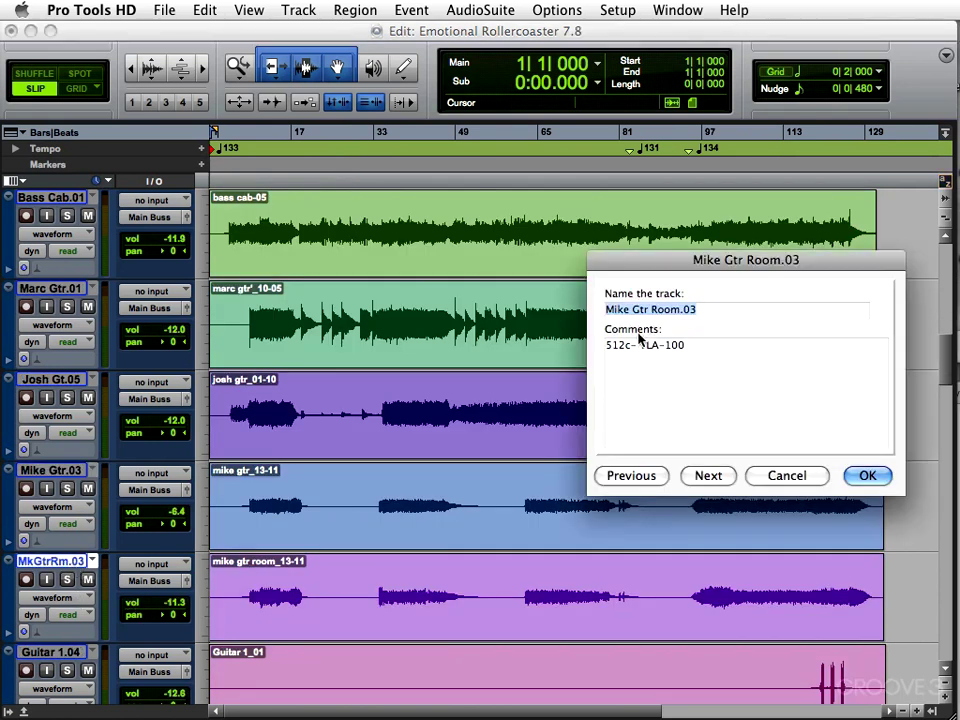
{"action": "left_click", "coordinate": [789, 471]}
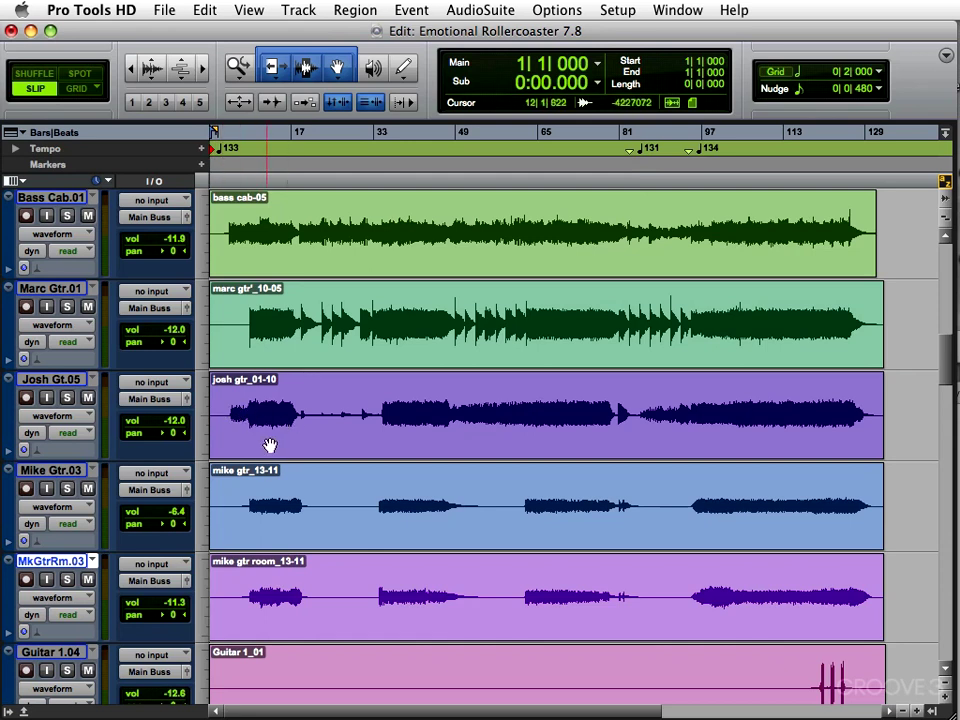
Review the numbered guitar tracks from Guitar 1.04 through Guitar 9.01, examining where each part plays
{"action": "scroll", "coordinate": [231, 457], "scroll_direction": "down", "scroll_amount": 3}
{"action": "left_click", "coordinate": [60, 480]}
{"action": "scroll", "coordinate": [107, 543], "scroll_direction": "down", "scroll_amount": 2}
{"action": "left_click", "coordinate": [58, 477]}
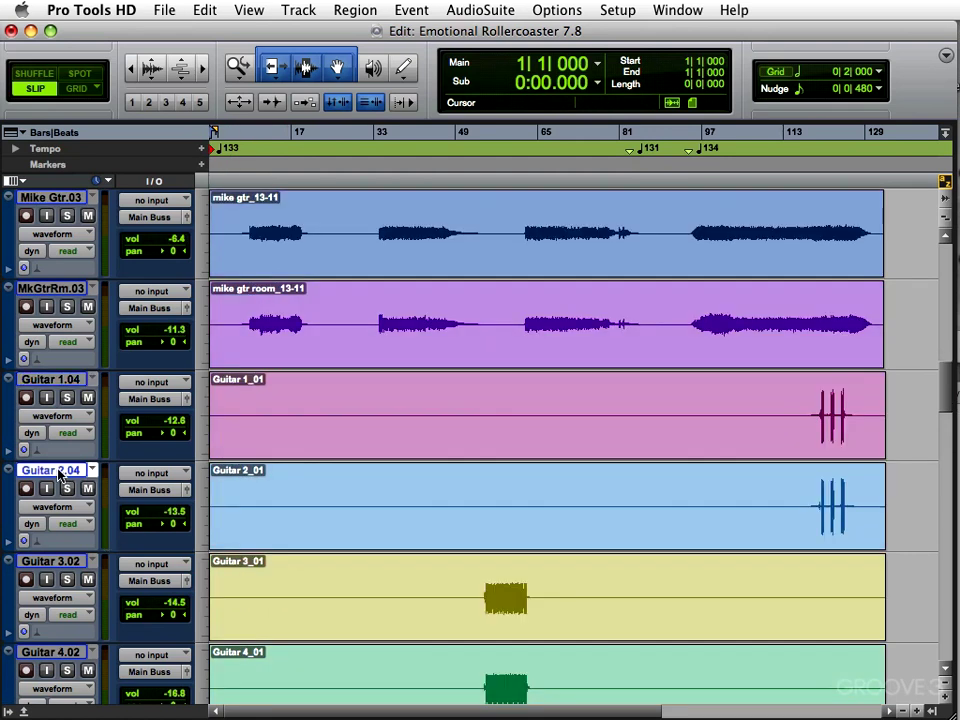
{"action": "scroll", "coordinate": [802, 463], "scroll_direction": "down", "scroll_amount": 1}
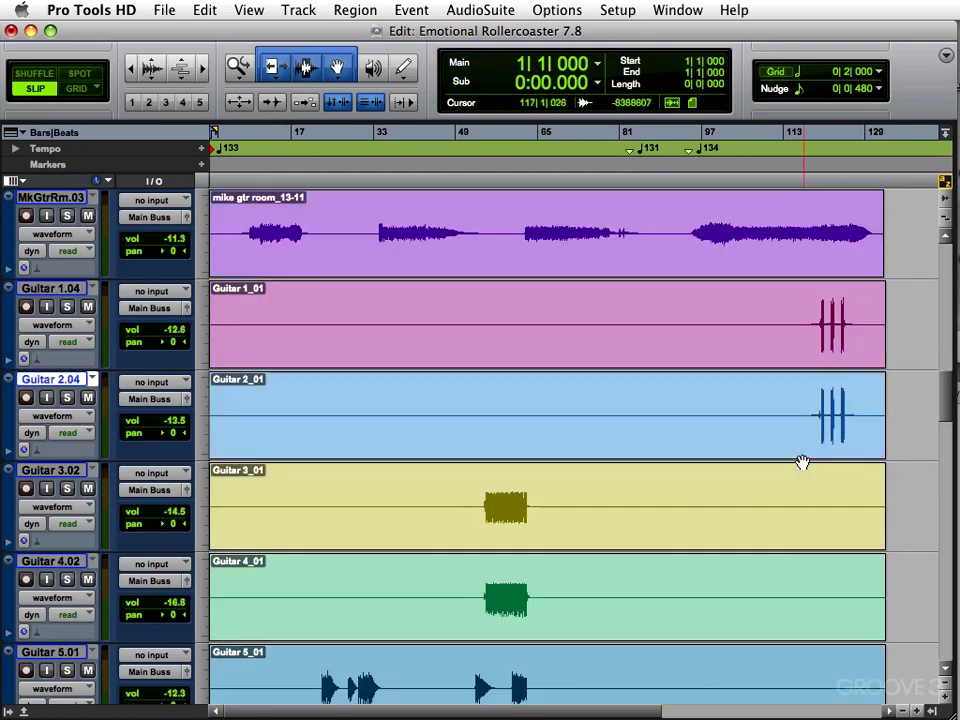
{"action": "scroll", "coordinate": [802, 463], "scroll_direction": "down", "scroll_amount": 1}
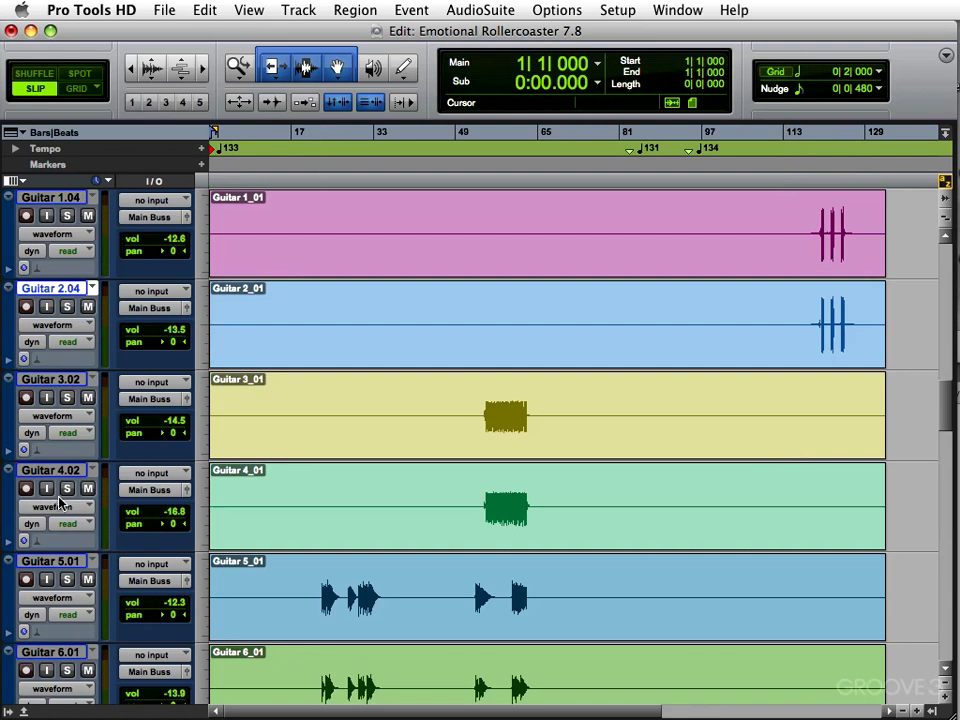
{"action": "scroll", "coordinate": [62, 487], "scroll_direction": "down", "scroll_amount": 2}
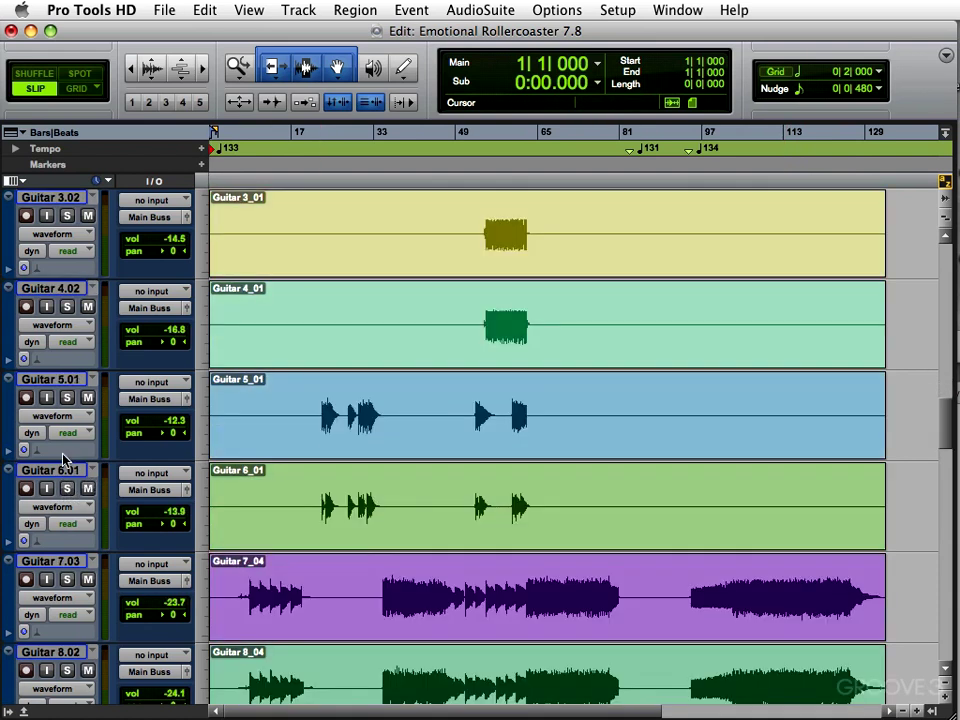
{"action": "scroll", "coordinate": [190, 506], "scroll_direction": "down", "scroll_amount": 2}
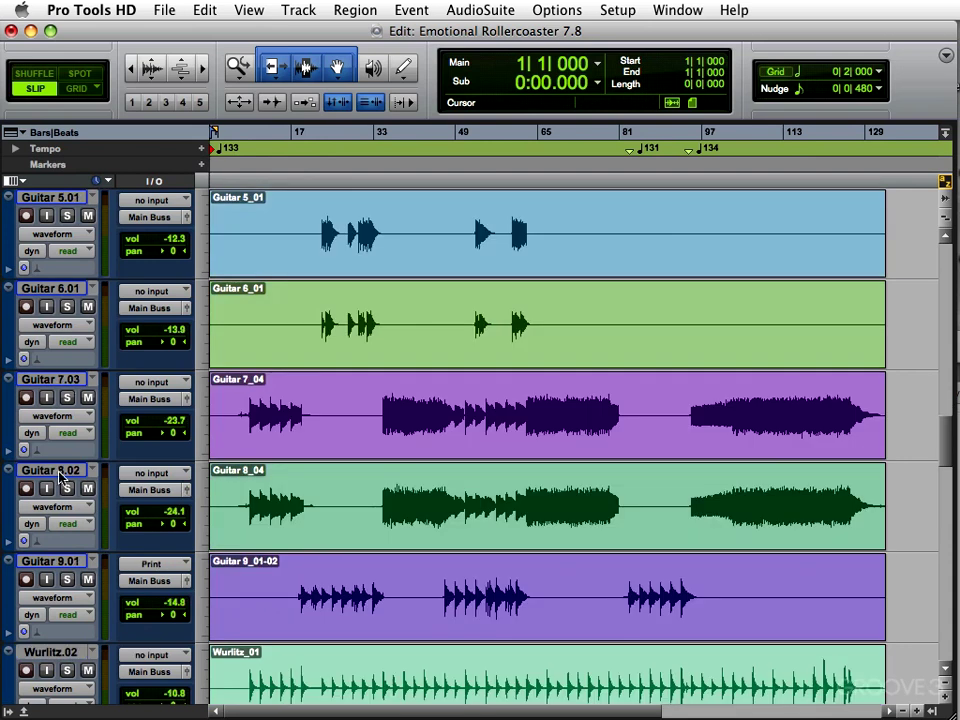
{"action": "scroll", "coordinate": [86, 489], "scroll_direction": "down", "scroll_amount": 1}
{"action": "scroll", "coordinate": [71, 473], "scroll_direction": "down", "scroll_amount": 1}
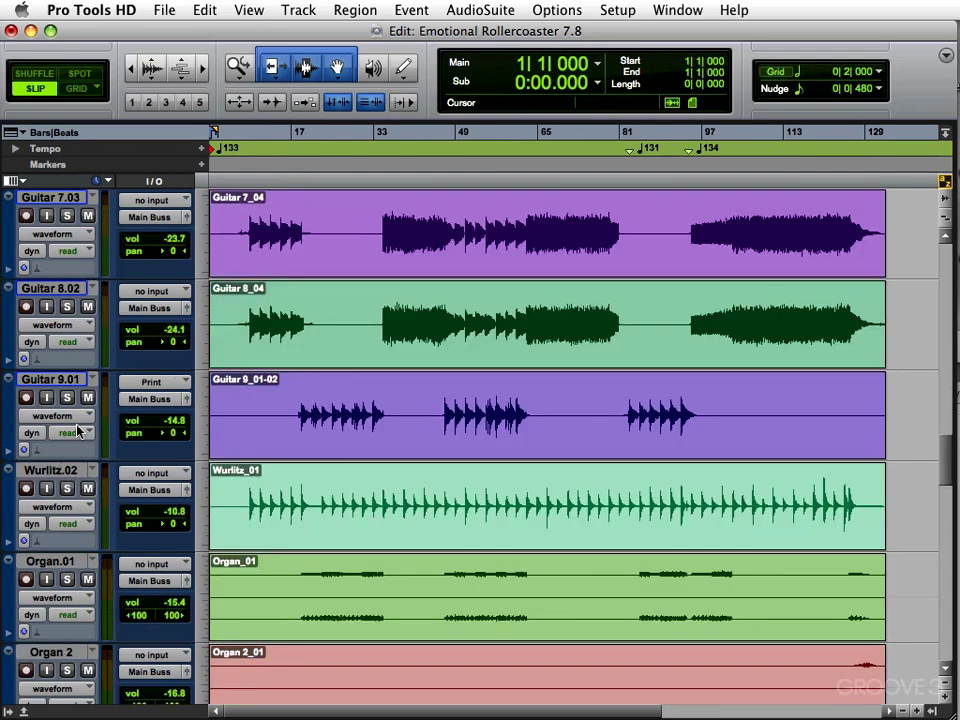
Review the keyboard tracks, selecting Wurlitz.02, Organ.01, Organ 2 and Piano.01 to examine their parts
{"action": "scroll", "coordinate": [120, 460], "scroll_direction": "down", "scroll_amount": 1}
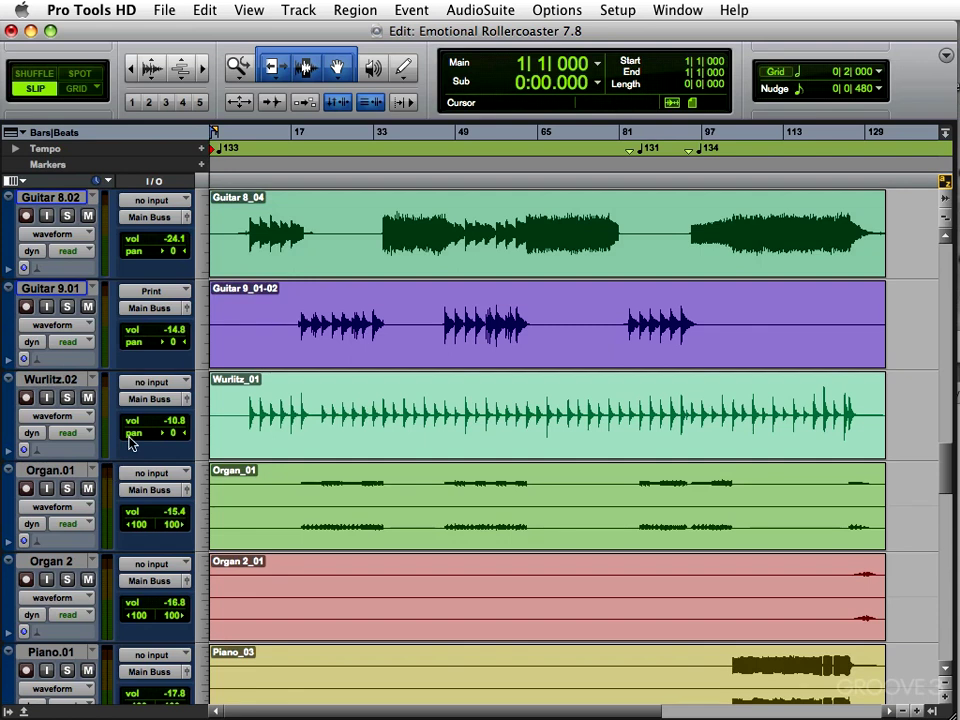
{"action": "left_click", "coordinate": [63, 381]}
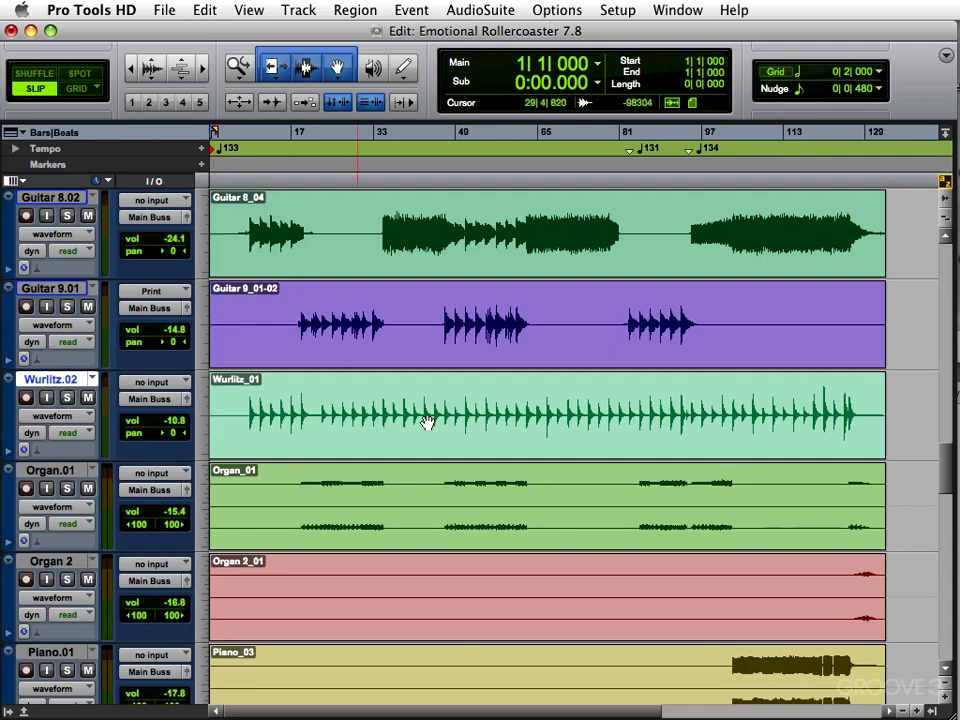
{"action": "scroll", "coordinate": [775, 415], "scroll_direction": "down", "scroll_amount": 1}
{"action": "scroll", "coordinate": [775, 415], "scroll_direction": "down", "scroll_amount": 1}
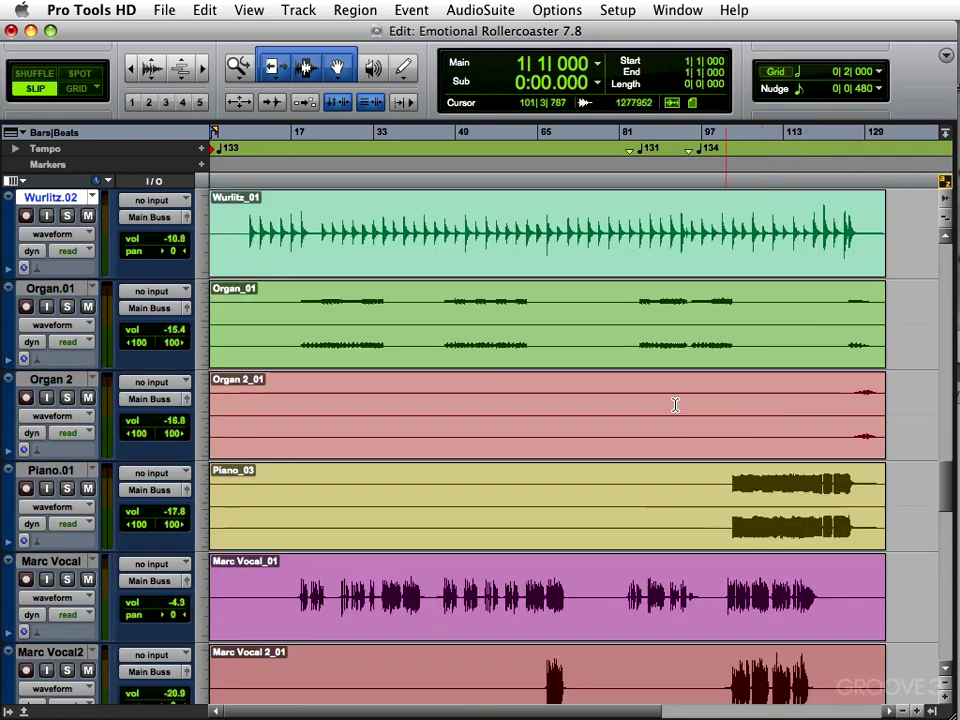
{"action": "left_click", "coordinate": [62, 292]}
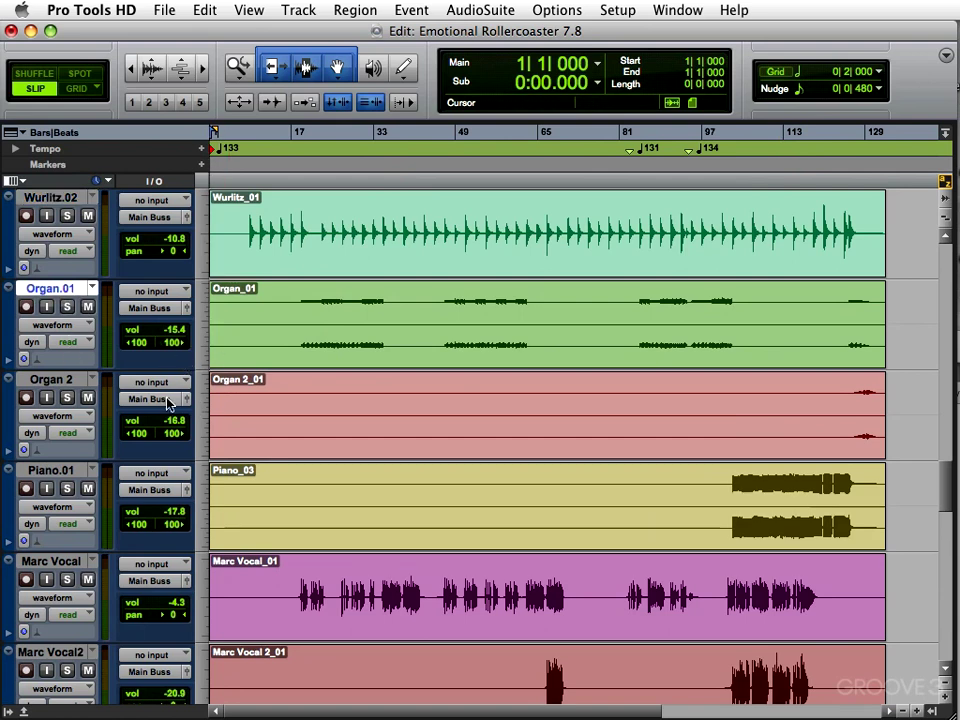
{"action": "left_click", "coordinate": [62, 379]}
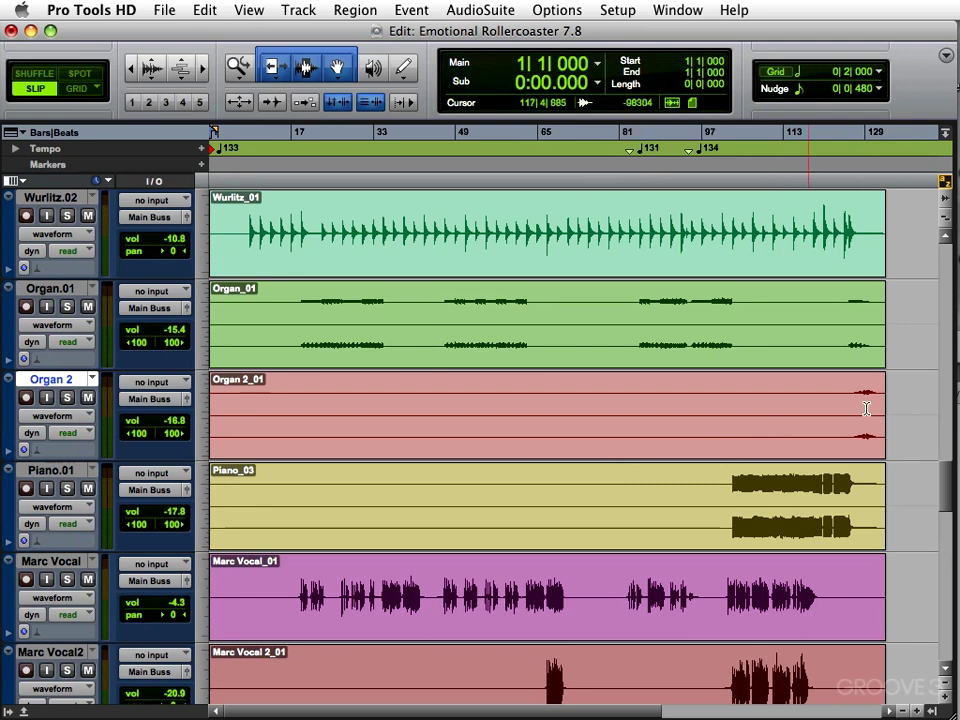
{"action": "scroll", "coordinate": [270, 515], "scroll_direction": "down", "scroll_amount": 1}
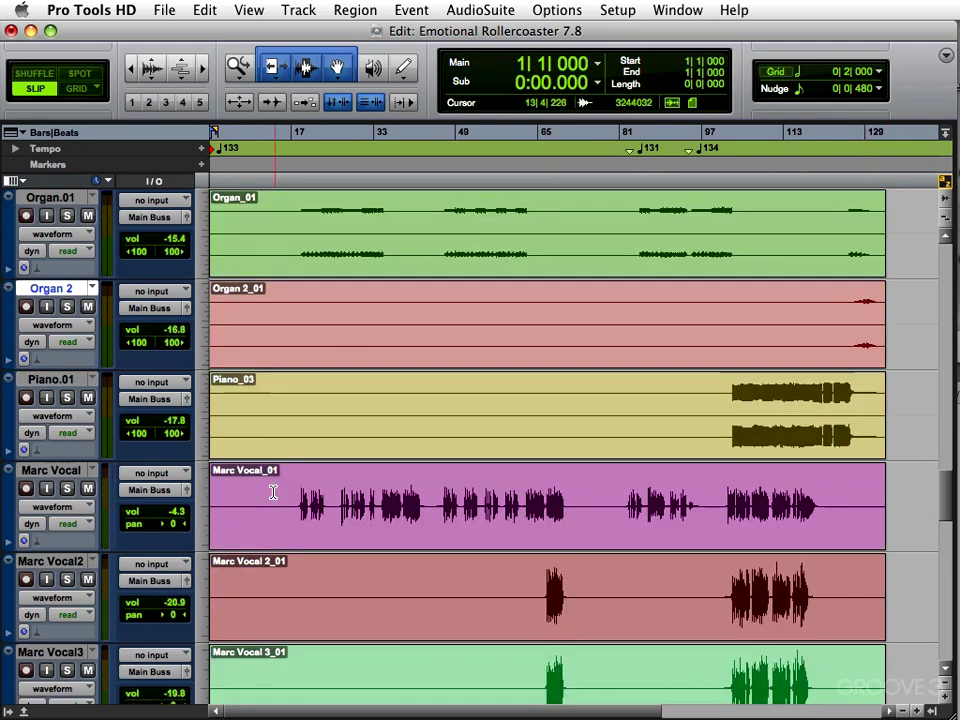
{"action": "left_click", "coordinate": [68, 381]}
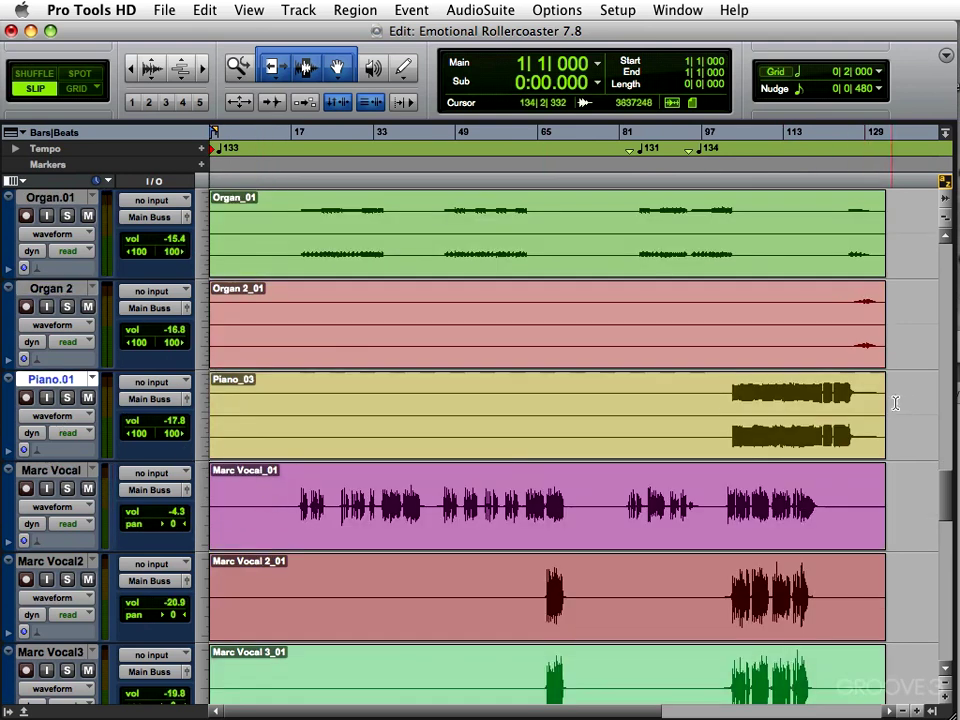
Select the main vocal track, then review the vocal tracks numbered 2 to 5 and the first Wee tracks
{"action": "scroll", "coordinate": [130, 528], "scroll_direction": "down", "scroll_amount": 1}
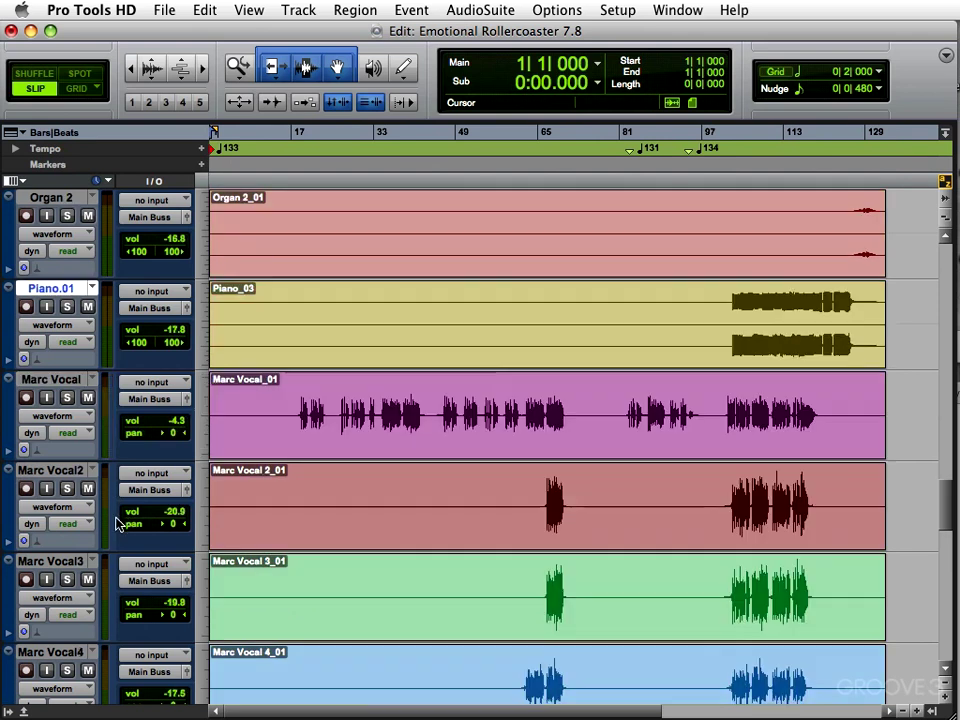
{"action": "left_click", "coordinate": [60, 382]}
{"action": "scroll", "coordinate": [140, 460], "scroll_direction": "down", "scroll_amount": 1}
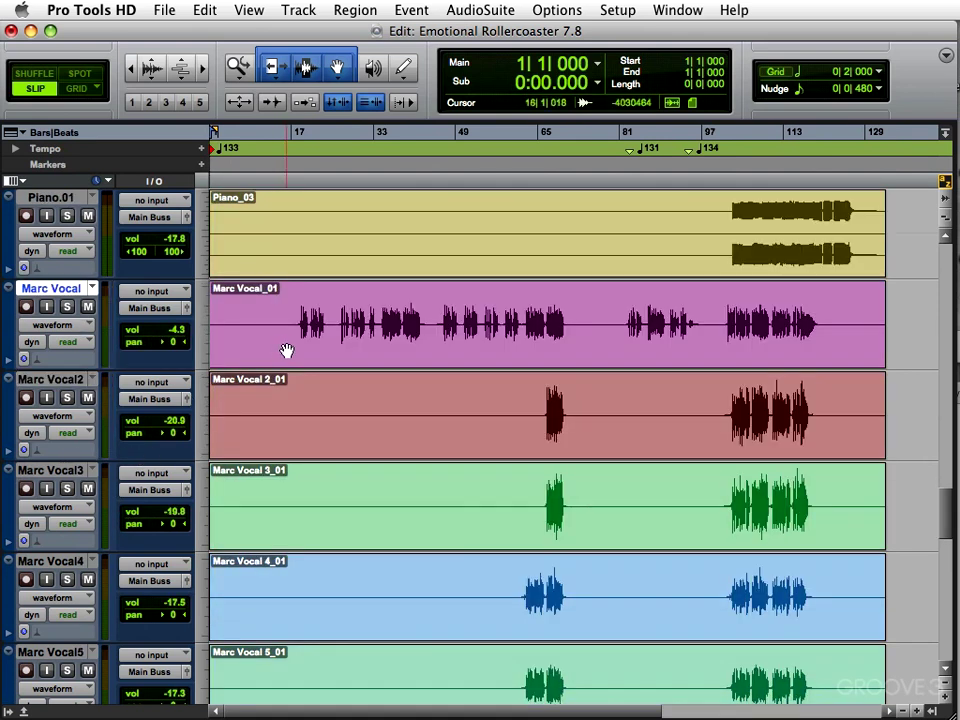
{"action": "scroll", "coordinate": [160, 380], "scroll_direction": "down", "scroll_amount": 1}
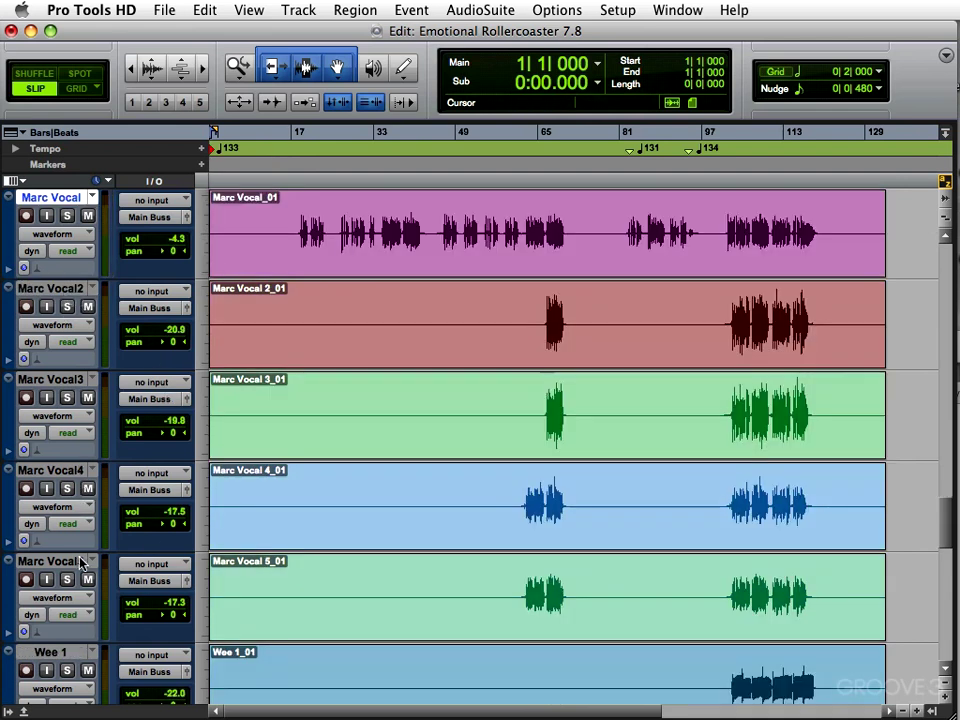
{"action": "scroll", "coordinate": [349, 428], "scroll_direction": "down", "scroll_amount": 1}
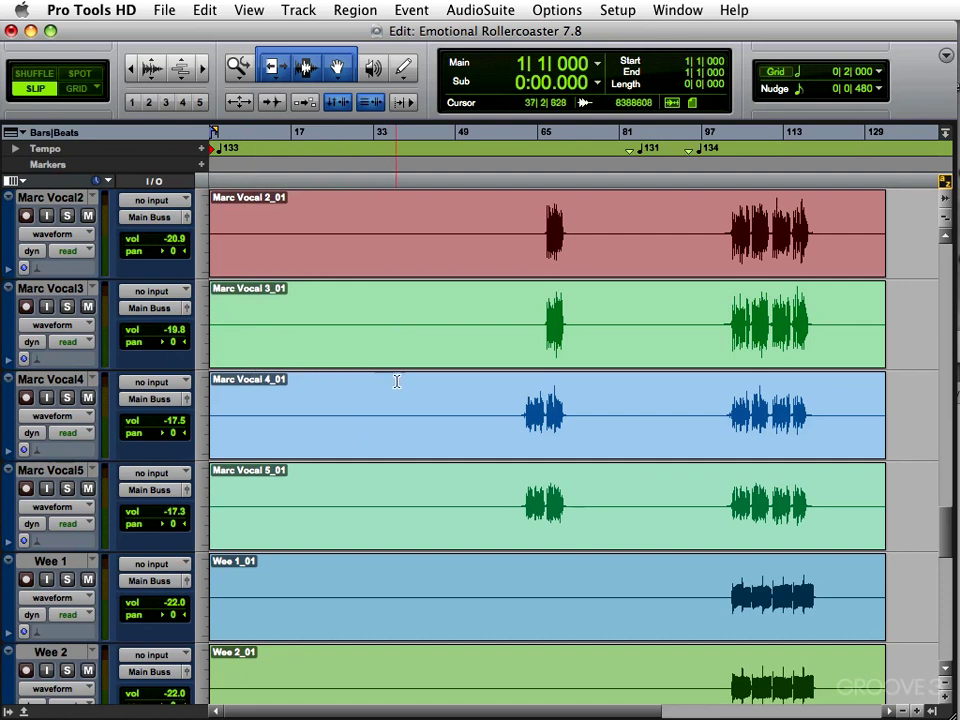
{"action": "scroll", "coordinate": [304, 406], "scroll_direction": "down", "scroll_amount": 1}
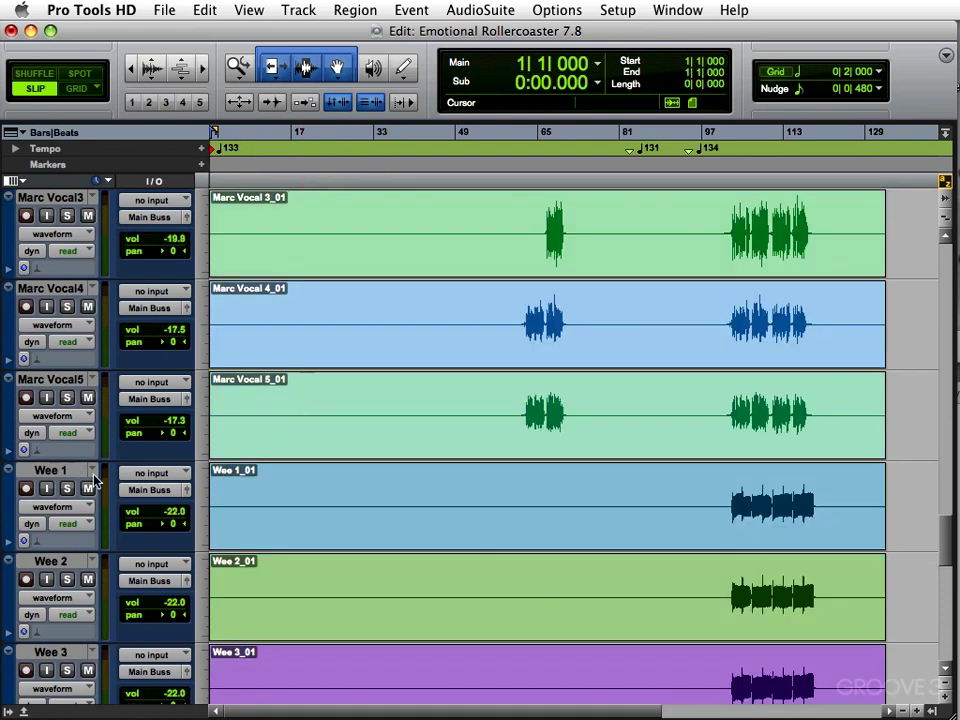
Review the Wee vocal tracks from Wee 1 through Wee 12, continuing down to the Main Buss track
{"action": "scroll", "coordinate": [80, 486], "scroll_direction": "down", "scroll_amount": 2}
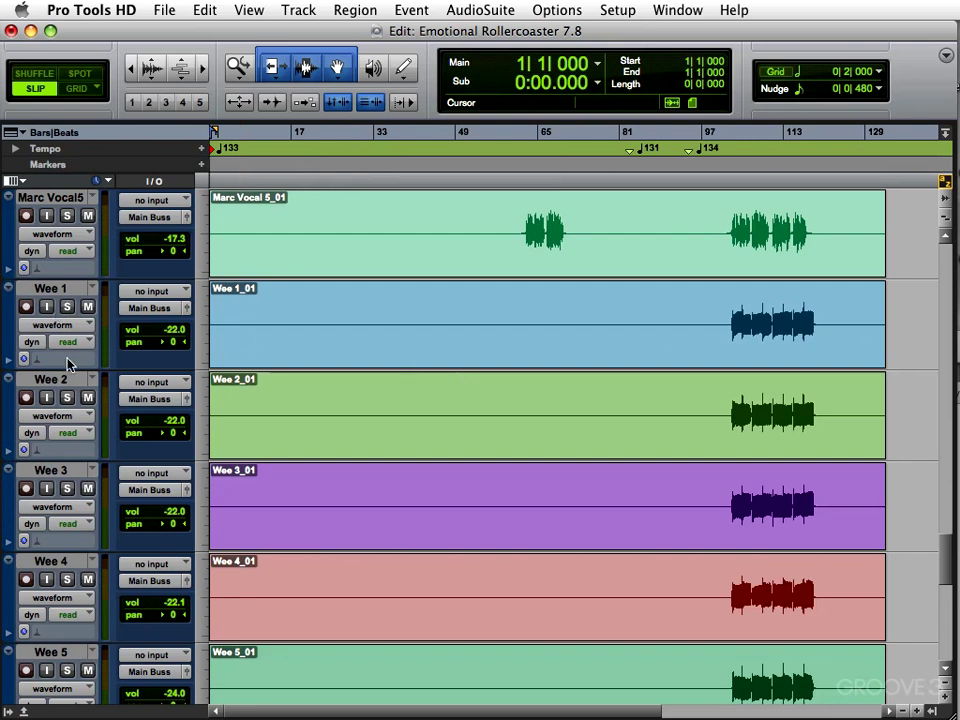
{"action": "scroll", "coordinate": [62, 400], "scroll_direction": "down", "scroll_amount": 9}
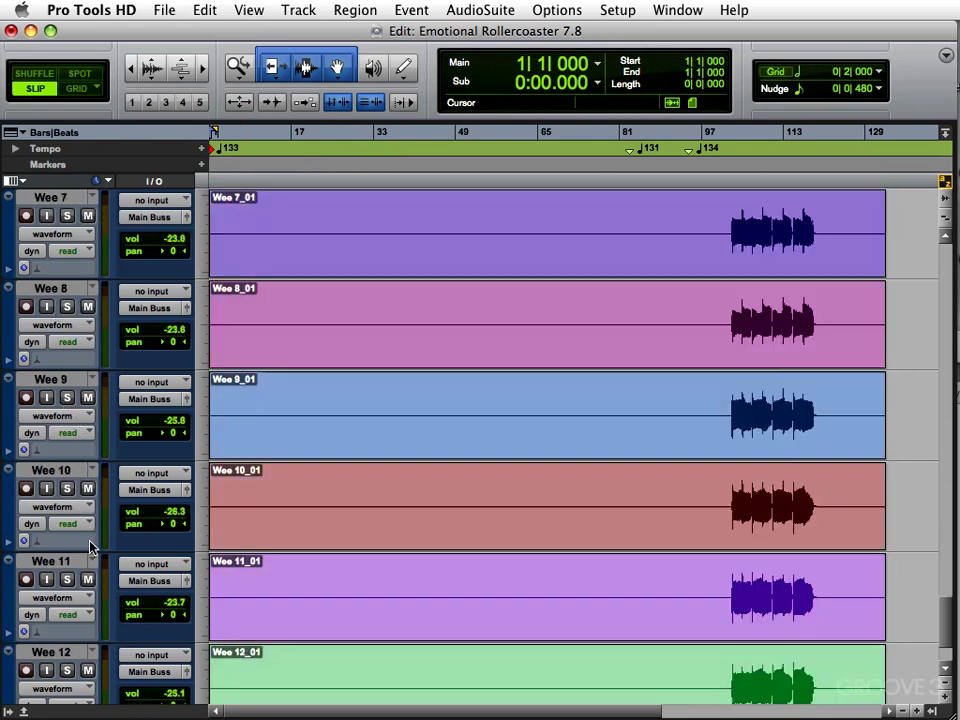
{"action": "scroll", "coordinate": [725, 513], "scroll_direction": "up", "scroll_amount": 6}
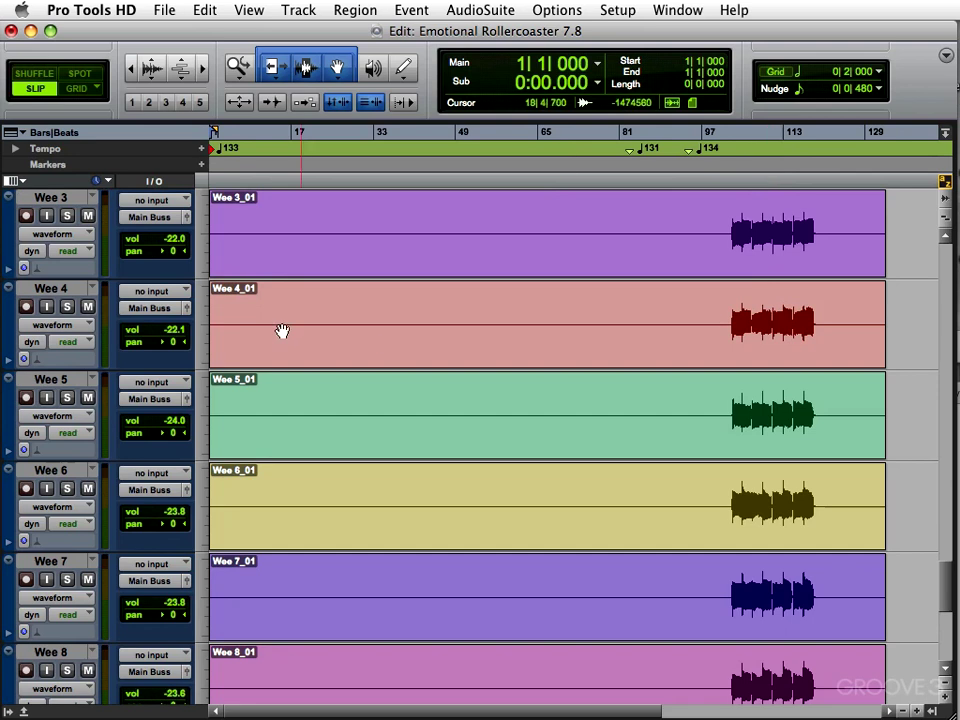
{"action": "scroll", "coordinate": [160, 291], "scroll_direction": "down", "scroll_amount": 6}
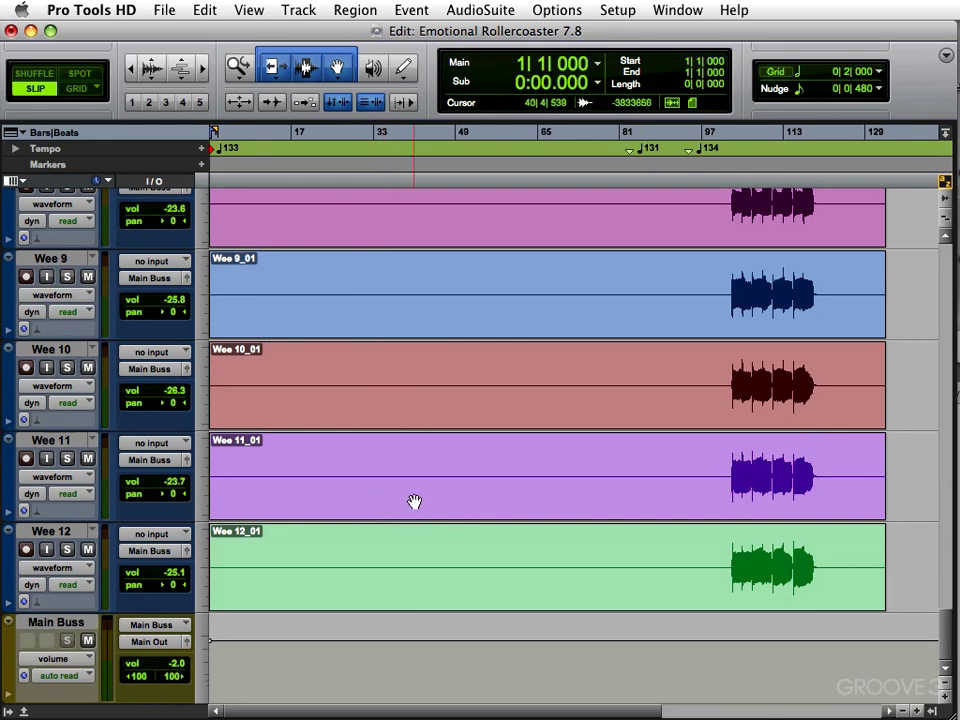
Set the Kick.01 track's volume to -7.1 dB through its output controls, and close them
{"action": "scroll", "coordinate": [415, 501], "scroll_direction": "up", "scroll_amount": 10}
{"action": "scroll", "coordinate": [433, 506], "scroll_direction": "up", "scroll_amount": 10}
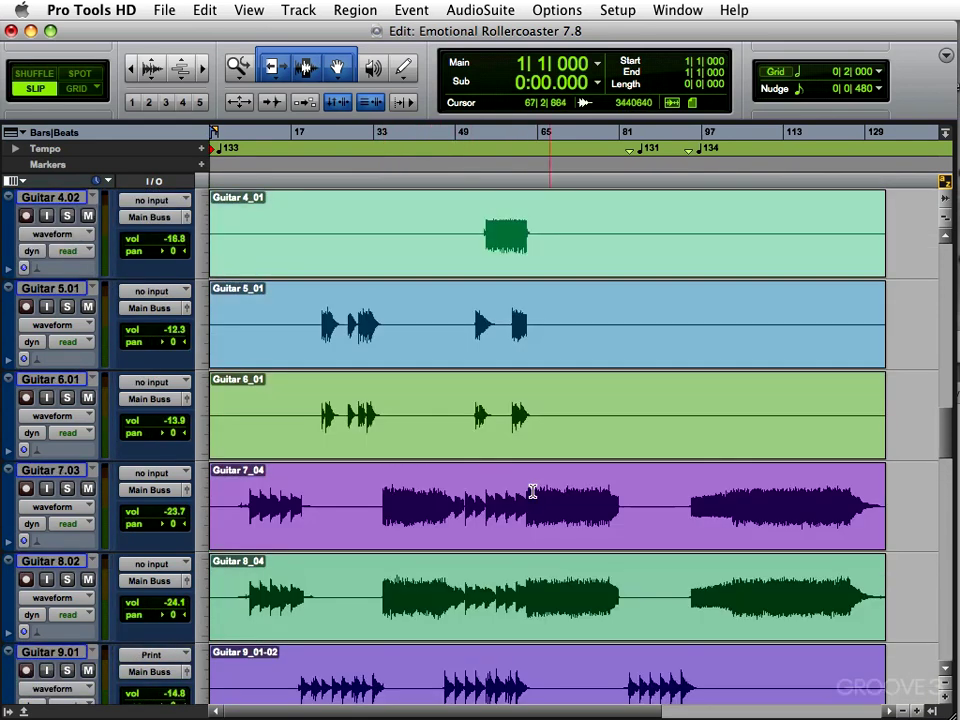
{"action": "scroll", "coordinate": [533, 492], "scroll_direction": "up", "scroll_amount": 15}
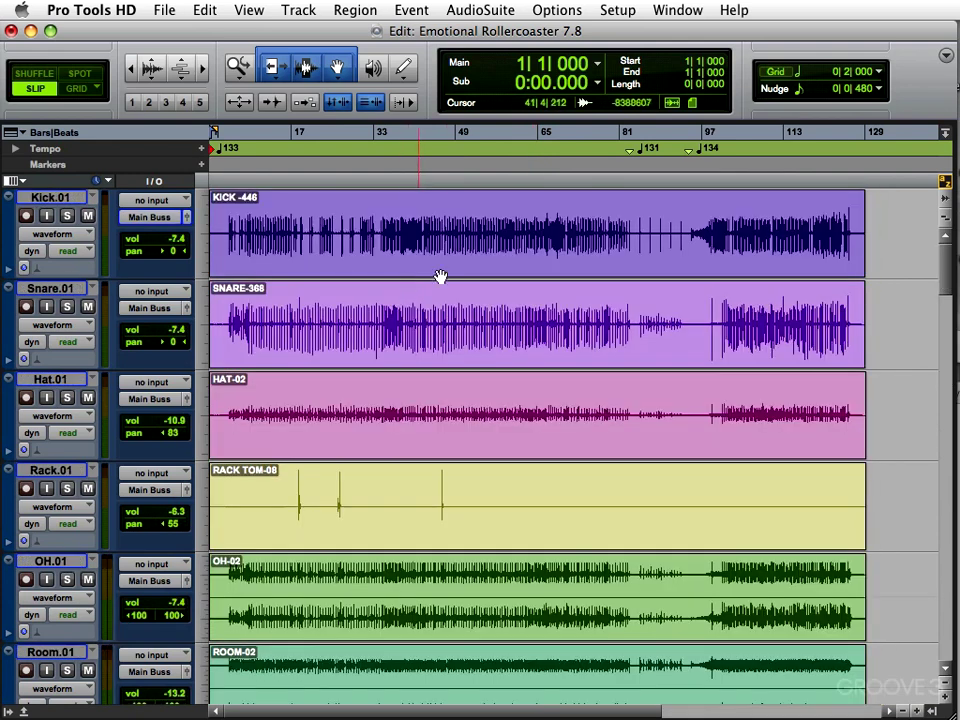
{"action": "left_click", "coordinate": [186, 217]}
{"action": "left_click_drag", "start_coordinate": [82, 46], "coordinate": [712, 156]}
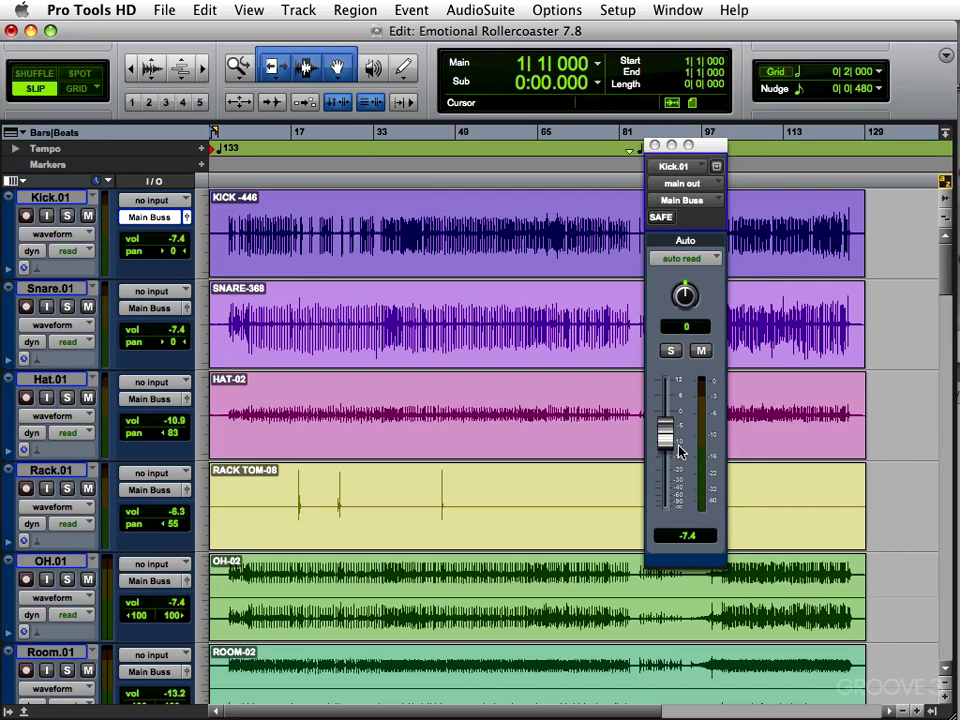
{"action": "mouse_move", "coordinate": [665, 436]}
{"action": "left_mouse_down"}
{"action": "mouse_move", "coordinate": [666, 450]}
{"action": "mouse_move", "coordinate": [663, 441]}
{"action": "left_mouse_up"}
{"action": "left_click", "coordinate": [655, 147]}
Enlarge the timeline around the opening bars and examine the drum, bass and main guitar tracks while the song plays, widening the view as it progresses
{"action": "key", "text": "F5"}
{"action": "left_click_drag", "start_coordinate": [437, 205], "coordinate": [215, 210]}
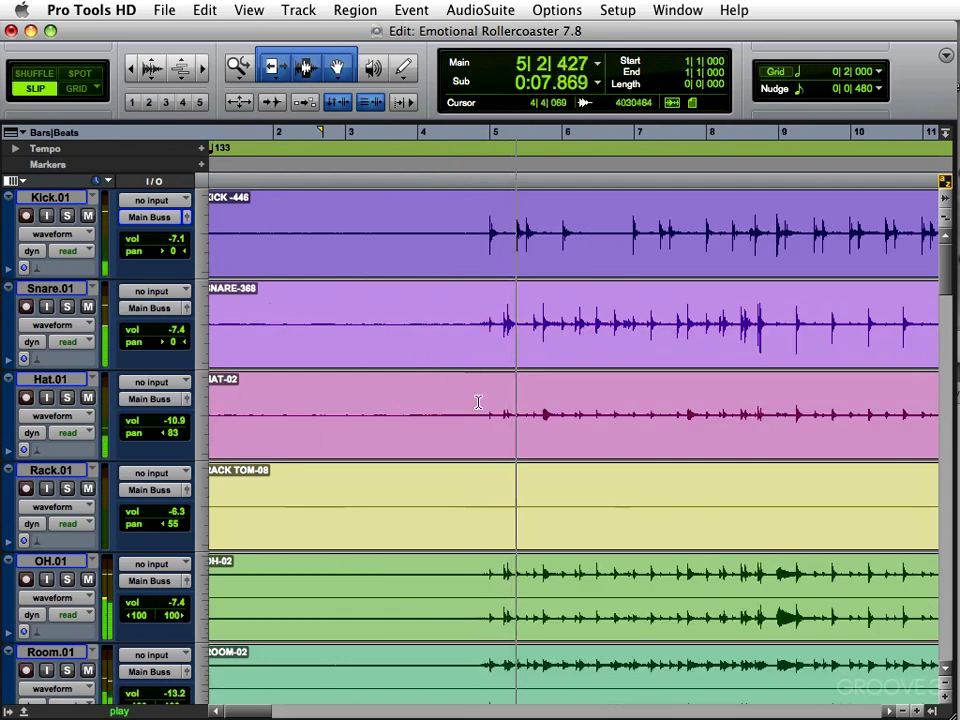
{"action": "scroll", "coordinate": [478, 405], "scroll_direction": "down", "scroll_amount": 1}
{"action": "scroll", "coordinate": [470, 412], "scroll_direction": "down", "scroll_amount": 1}
{"action": "scroll", "coordinate": [476, 435], "scroll_direction": "down", "scroll_amount": 1}
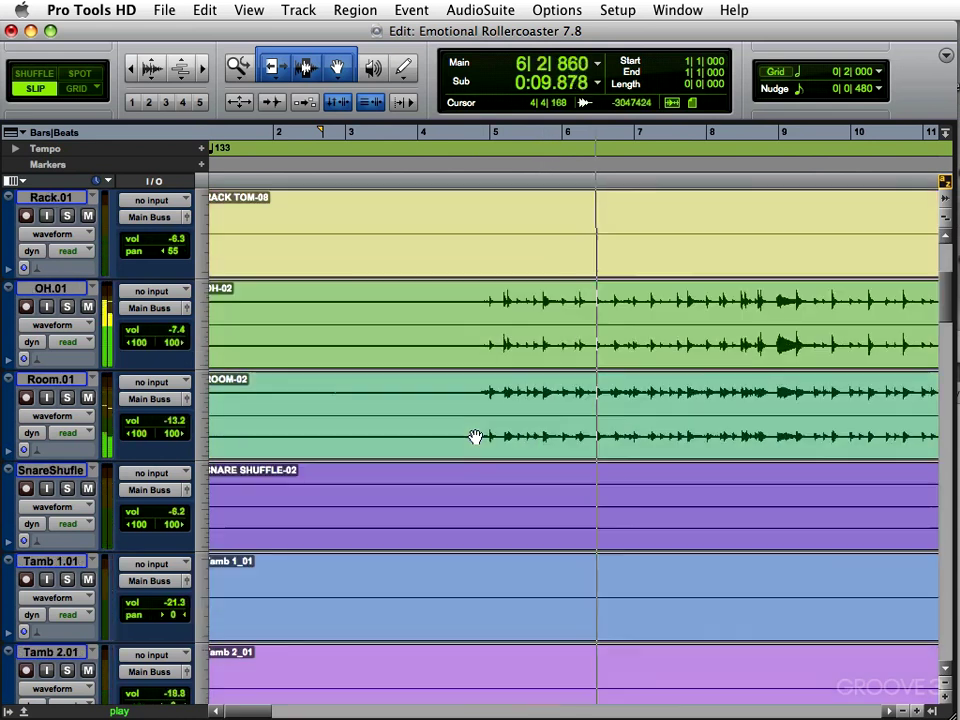
{"action": "scroll", "coordinate": [480, 440], "scroll_direction": "down", "scroll_amount": 6}
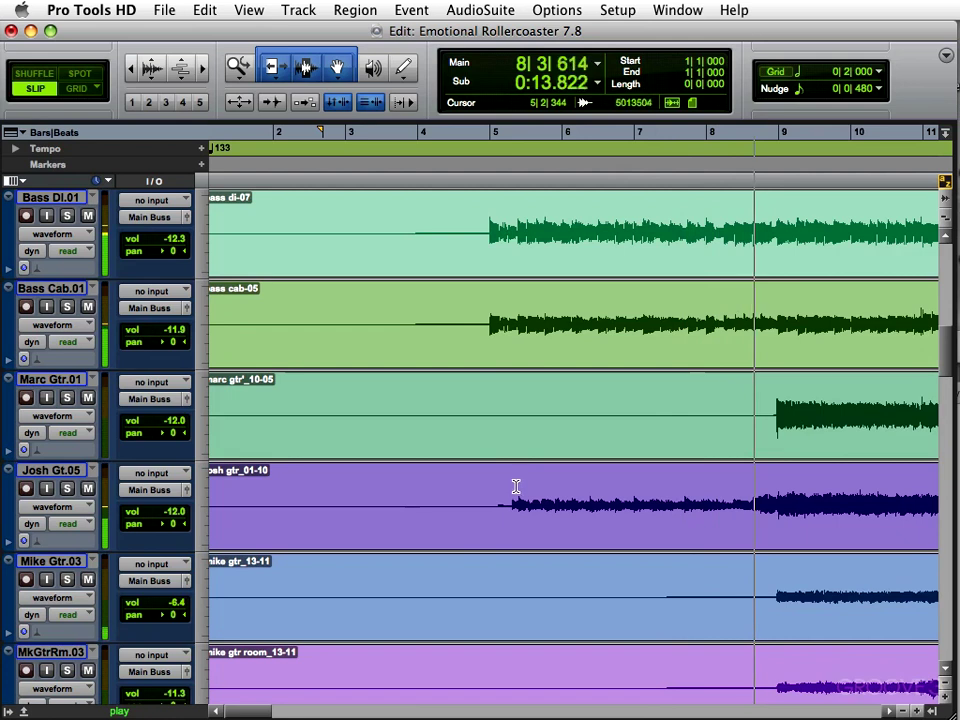
{"action": "key", "text": "super+bracketleft"}
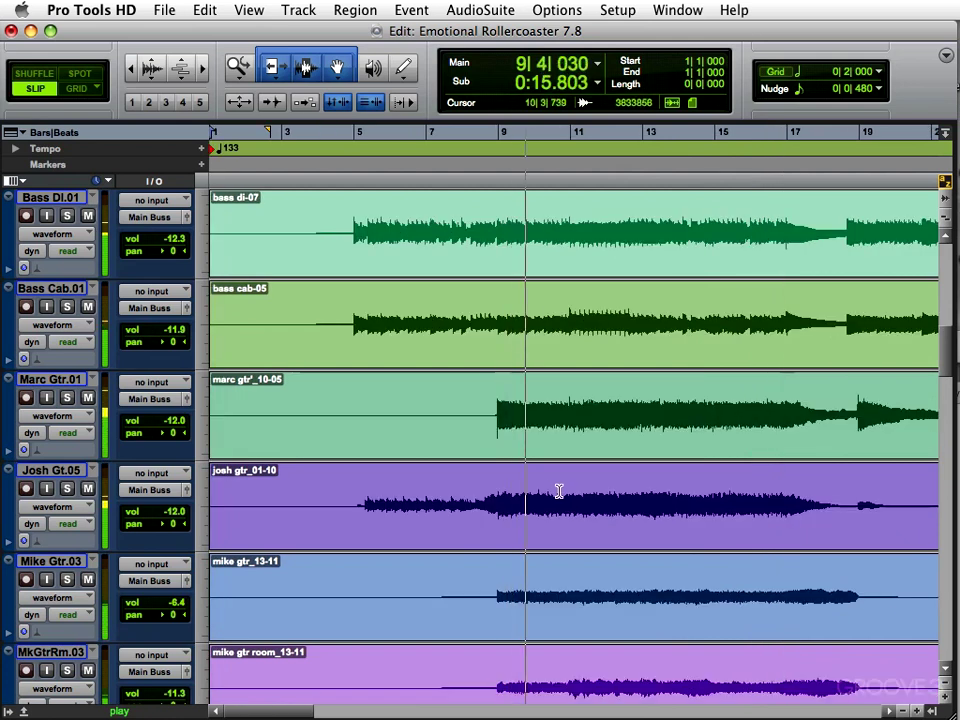
{"action": "scroll", "coordinate": [555, 488], "scroll_direction": "up", "scroll_amount": 9}
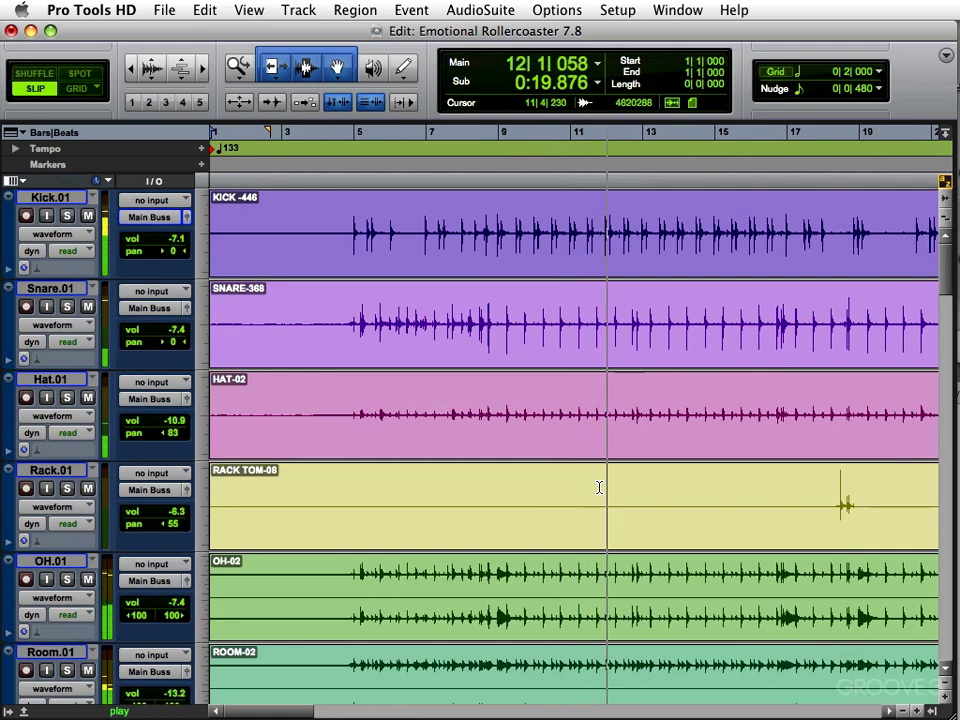
{"action": "scroll", "coordinate": [596, 492], "scroll_direction": "down", "scroll_amount": 2}
{"action": "scroll", "coordinate": [596, 492], "scroll_direction": "down", "scroll_amount": 9}
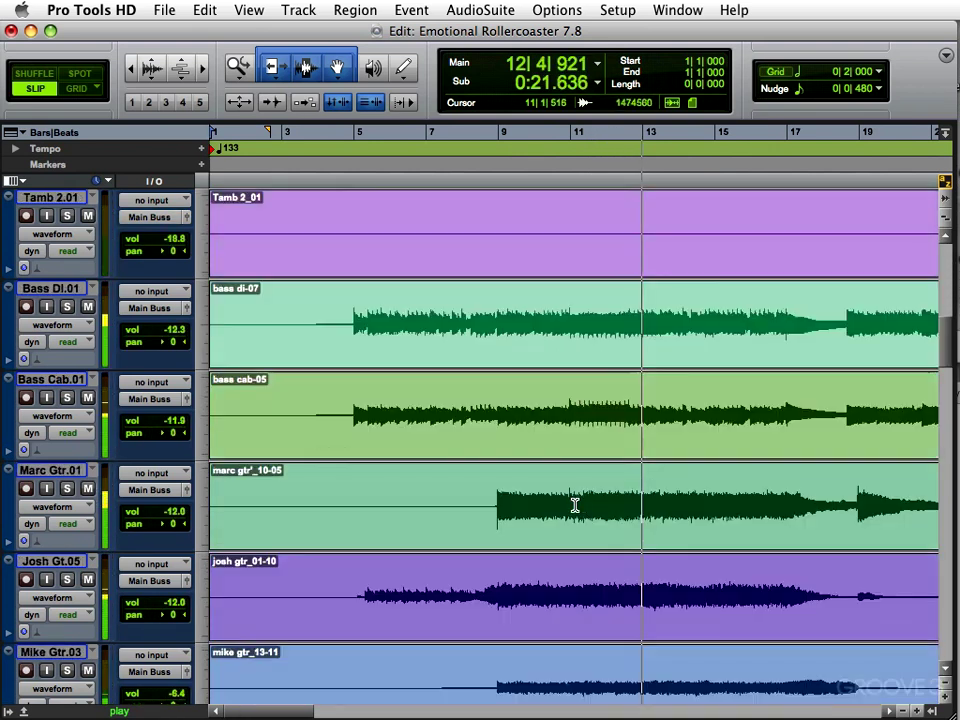
{"action": "scroll", "coordinate": [585, 506], "scroll_direction": "down", "scroll_amount": 3}
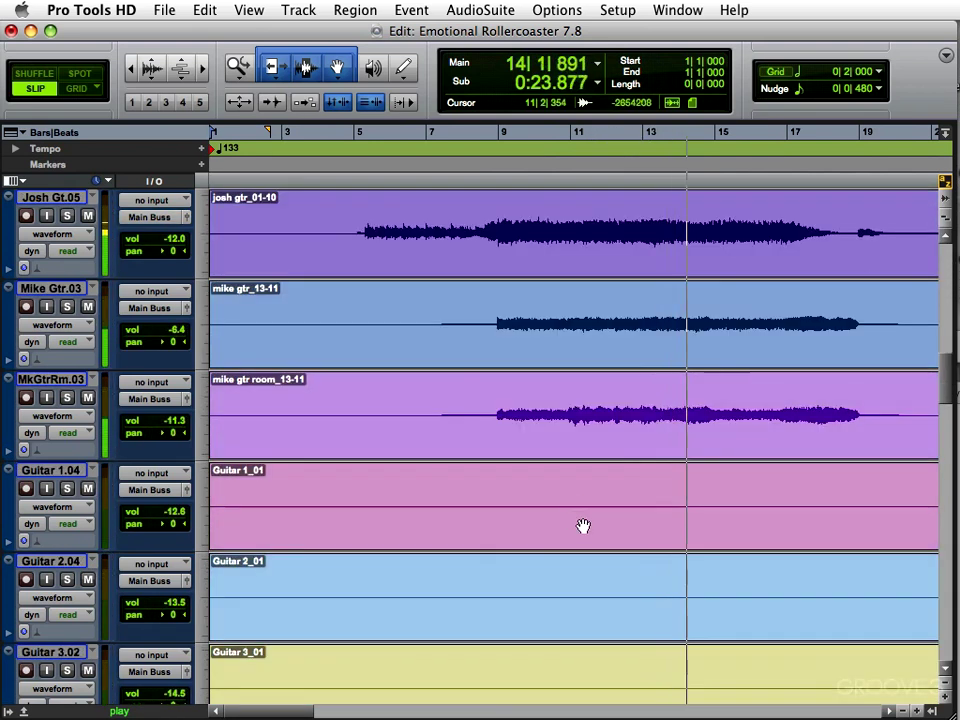
{"action": "key", "text": "super+bracketleft"}
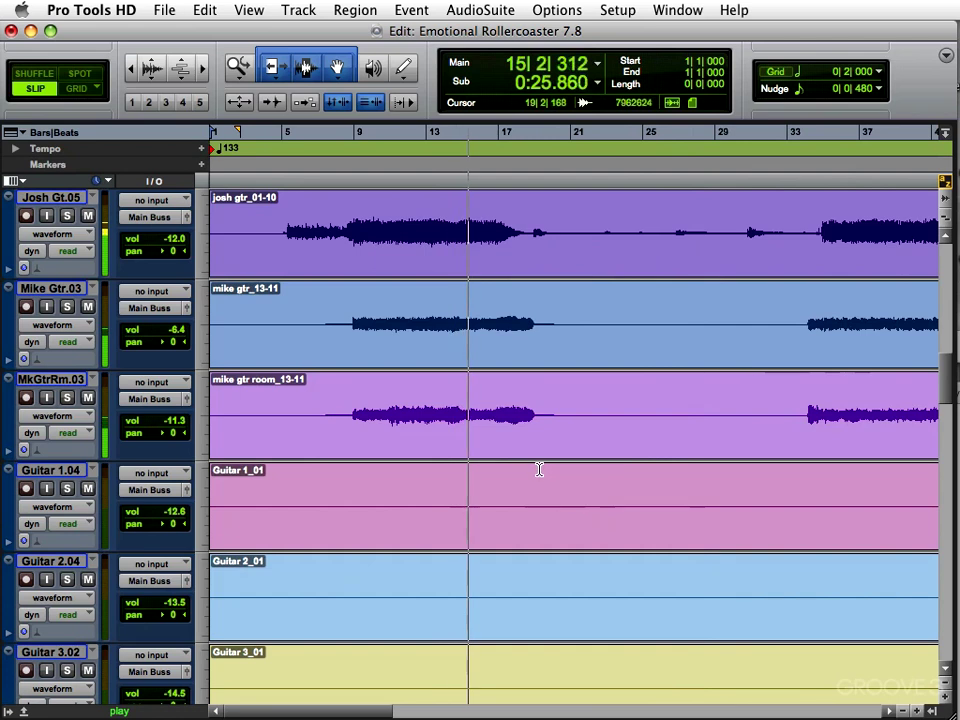
Set the main vocal track's volume to -3.1 dB during playback, and close its output controls
{"action": "scroll", "coordinate": [503, 456], "scroll_direction": "down", "scroll_amount": 1}
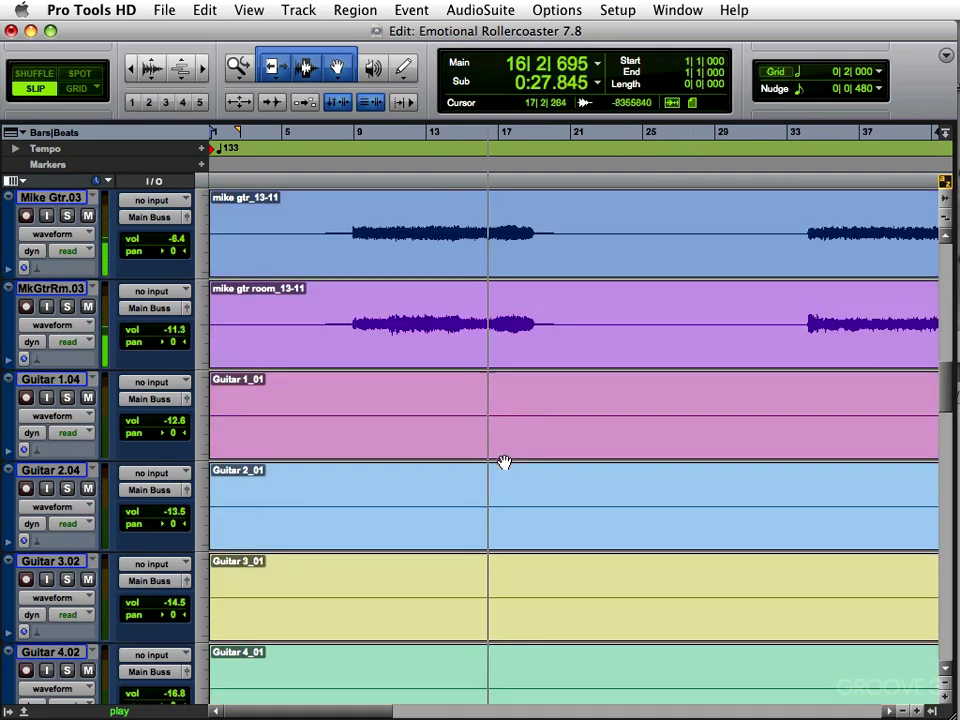
{"action": "scroll", "coordinate": [600, 476], "scroll_direction": "down", "scroll_amount": 4}
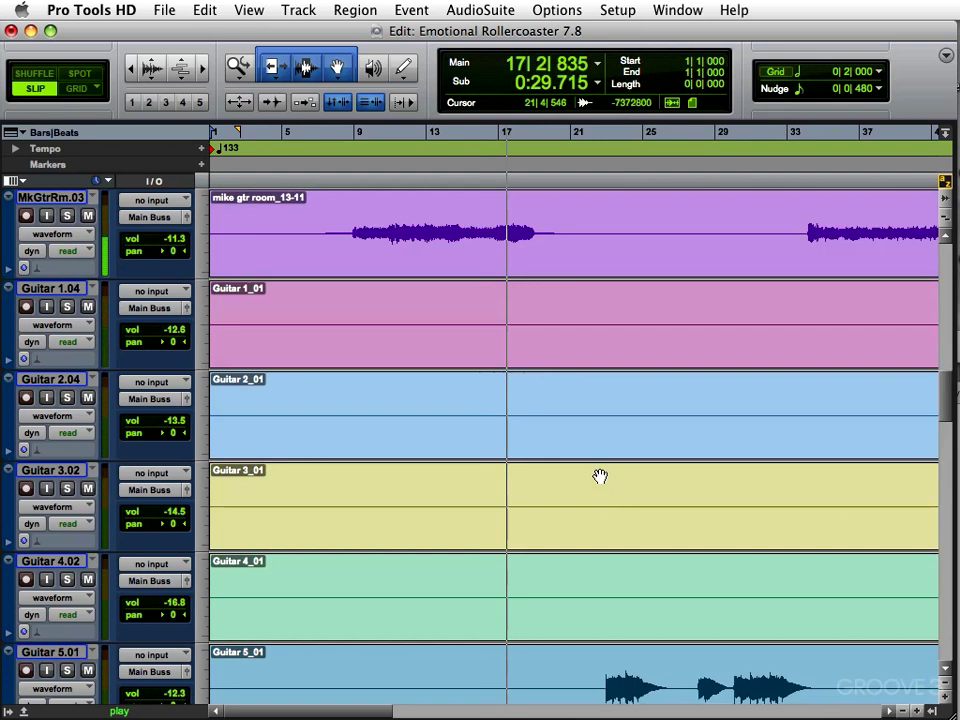
{"action": "scroll", "coordinate": [626, 502], "scroll_direction": "down", "scroll_amount": 8}
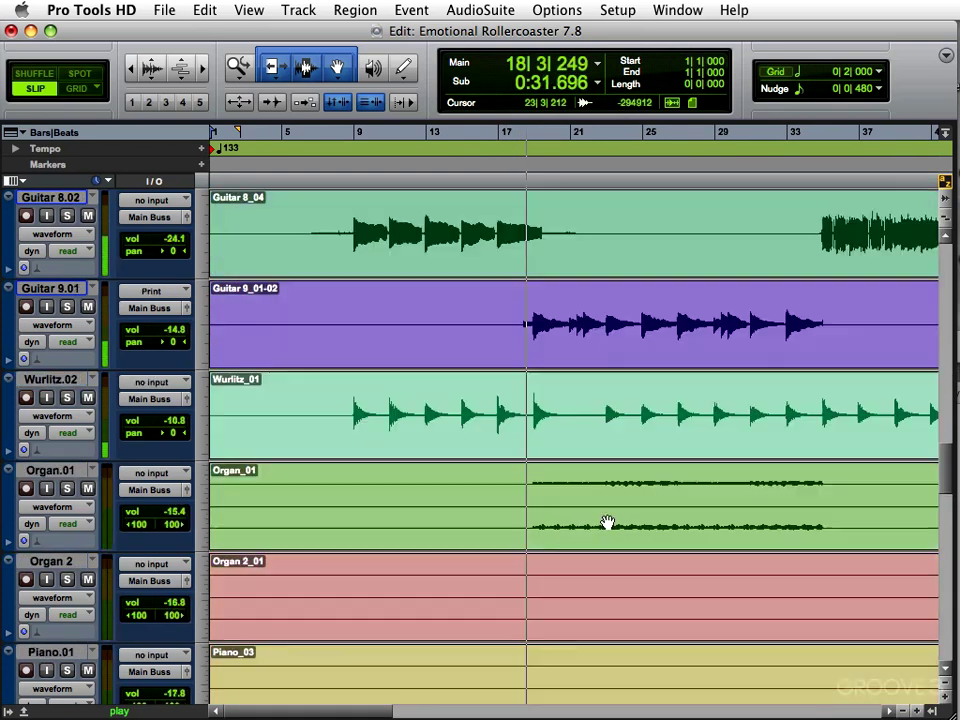
{"action": "scroll", "coordinate": [606, 518], "scroll_direction": "down", "scroll_amount": 1}
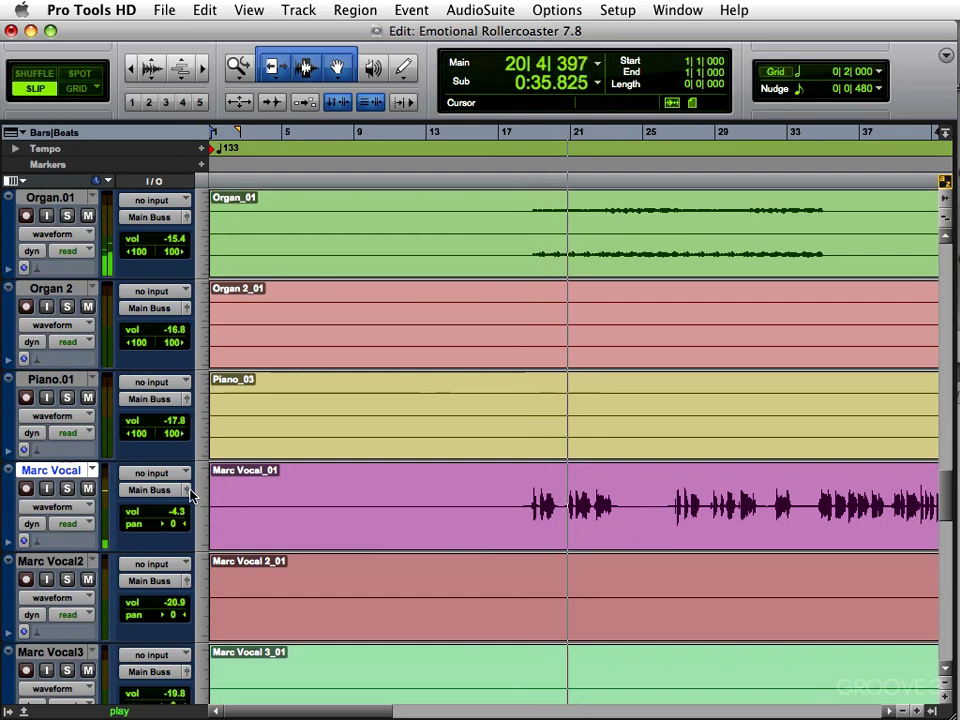
{"action": "left_click", "coordinate": [187, 490]}
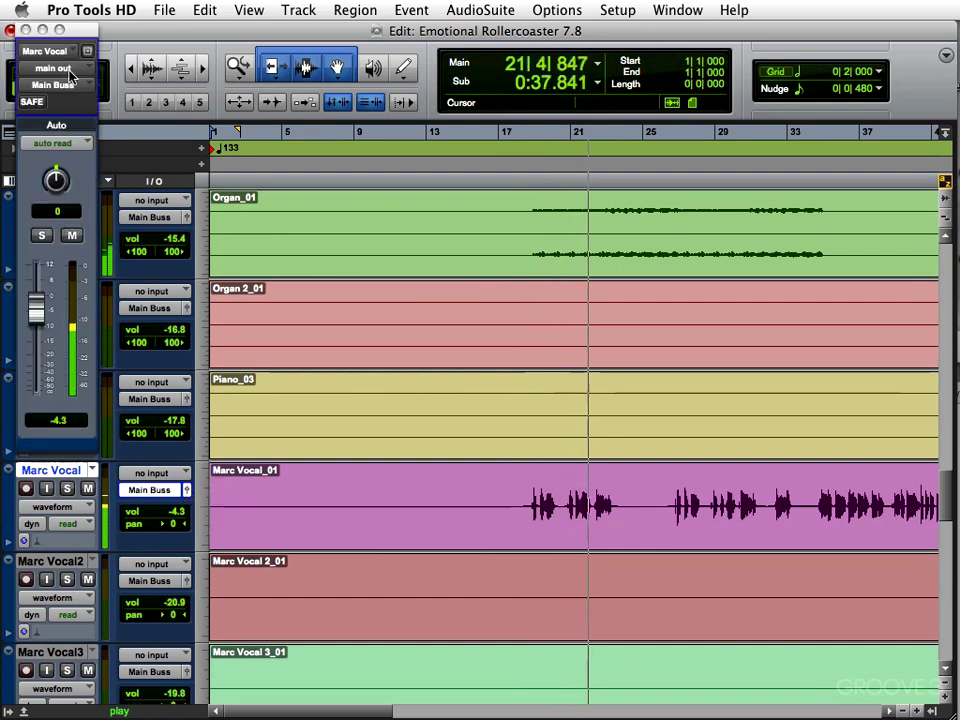
{"action": "left_click_drag", "start_coordinate": [67, 31], "coordinate": [567, 151]}
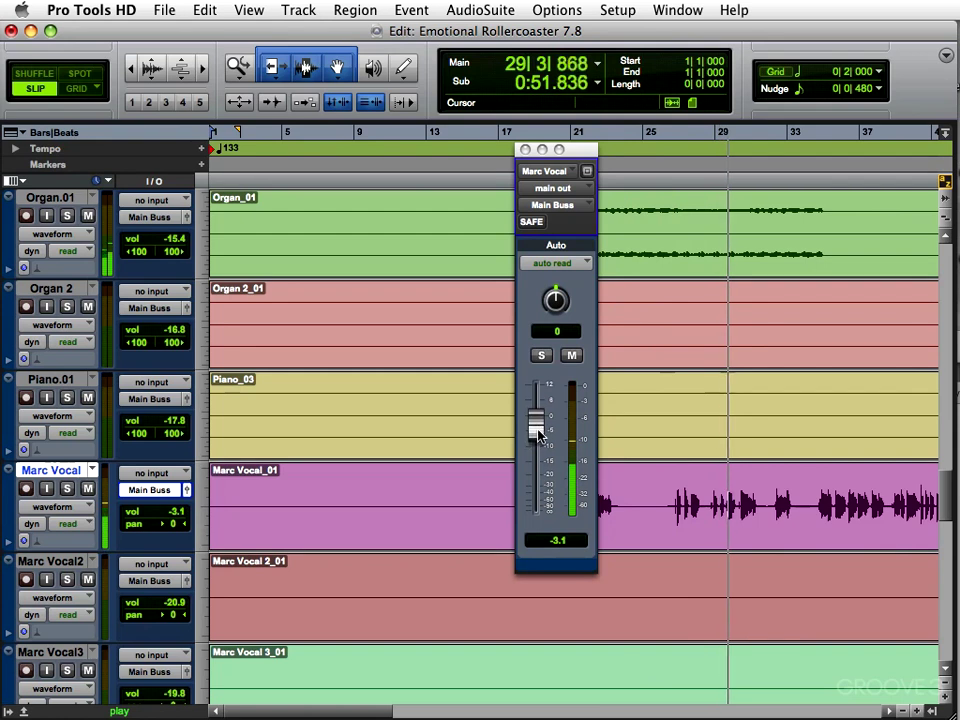
{"action": "left_click", "coordinate": [525, 149]}
Set the Gt.05 guitar track's volume to -8.3 dB, check the neighbouring Gtr.03 track's output controls, and close both
{"action": "scroll", "coordinate": [606, 463], "scroll_direction": "up", "scroll_amount": 3}
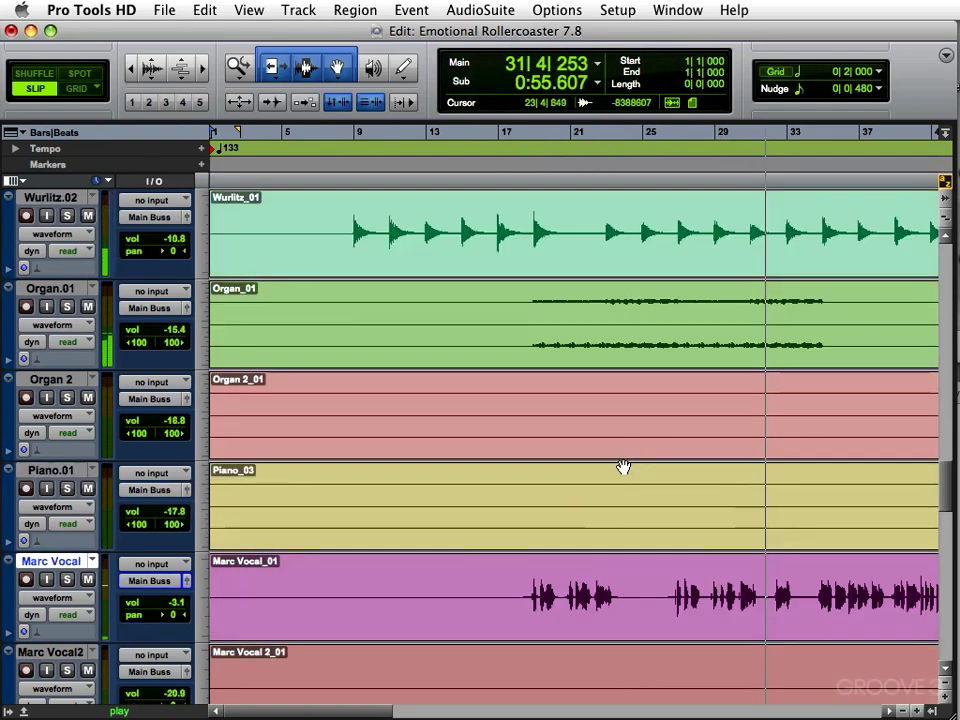
{"action": "scroll", "coordinate": [636, 470], "scroll_direction": "up", "scroll_amount": 7}
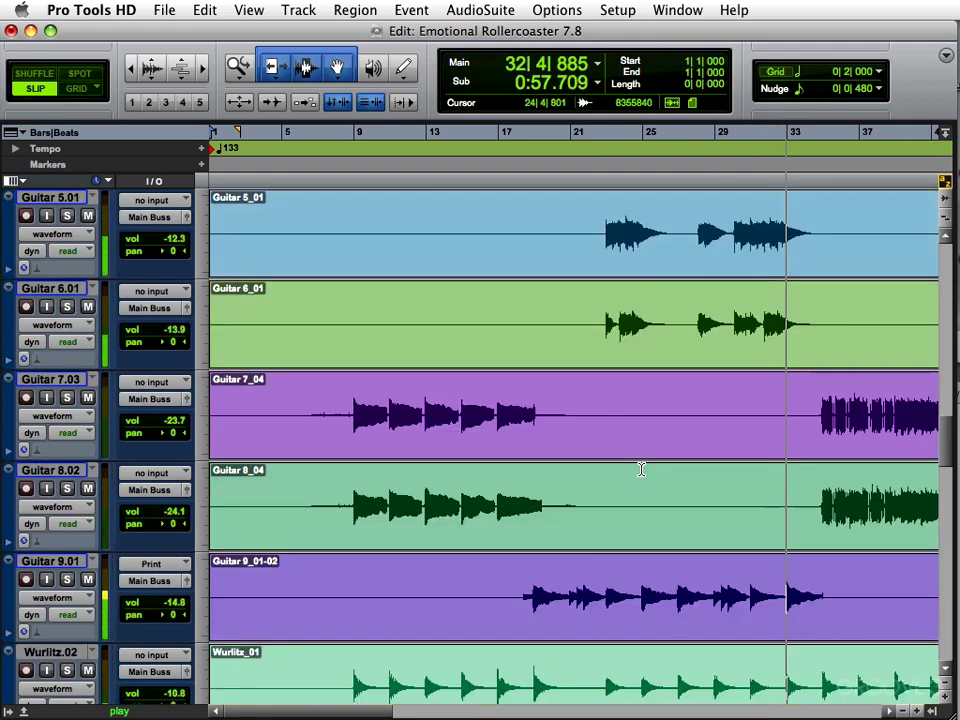
{"action": "scroll", "coordinate": [638, 465], "scroll_direction": "up", "scroll_amount": 4}
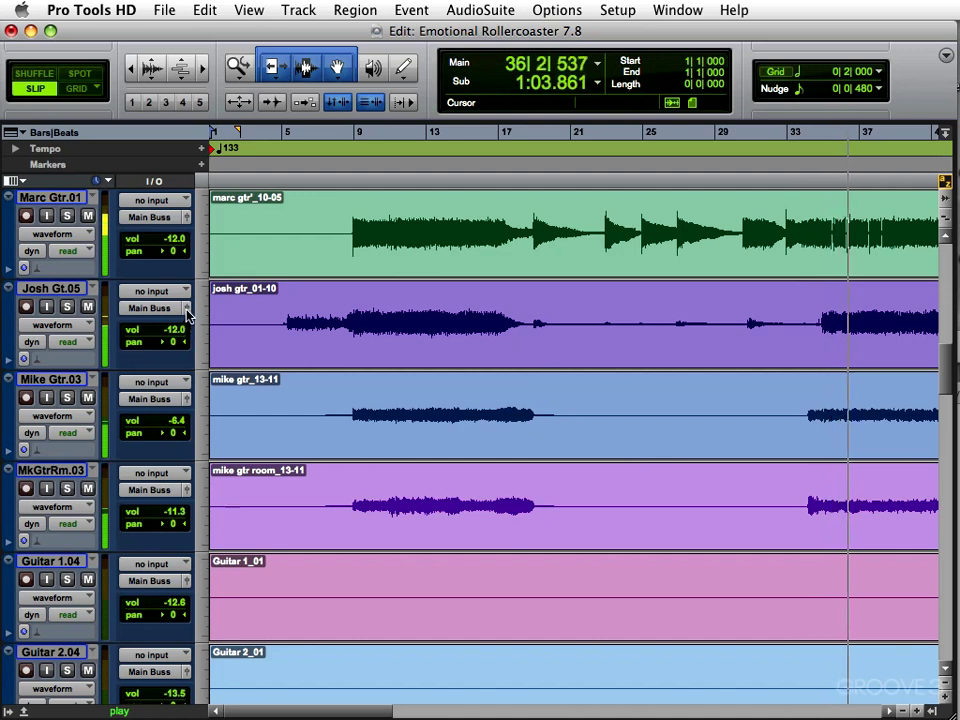
{"action": "left_click", "coordinate": [185, 309]}
{"action": "left_click_drag", "start_coordinate": [84, 36], "coordinate": [707, 201]}
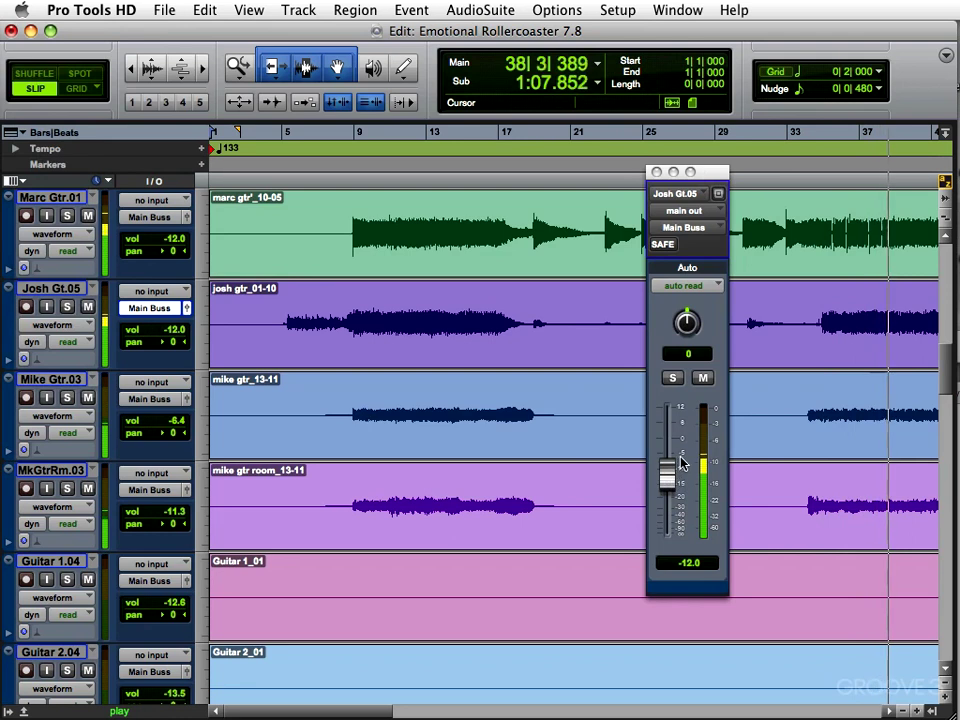
{"action": "left_click_drag", "start_coordinate": [669, 476], "coordinate": [674, 458]}
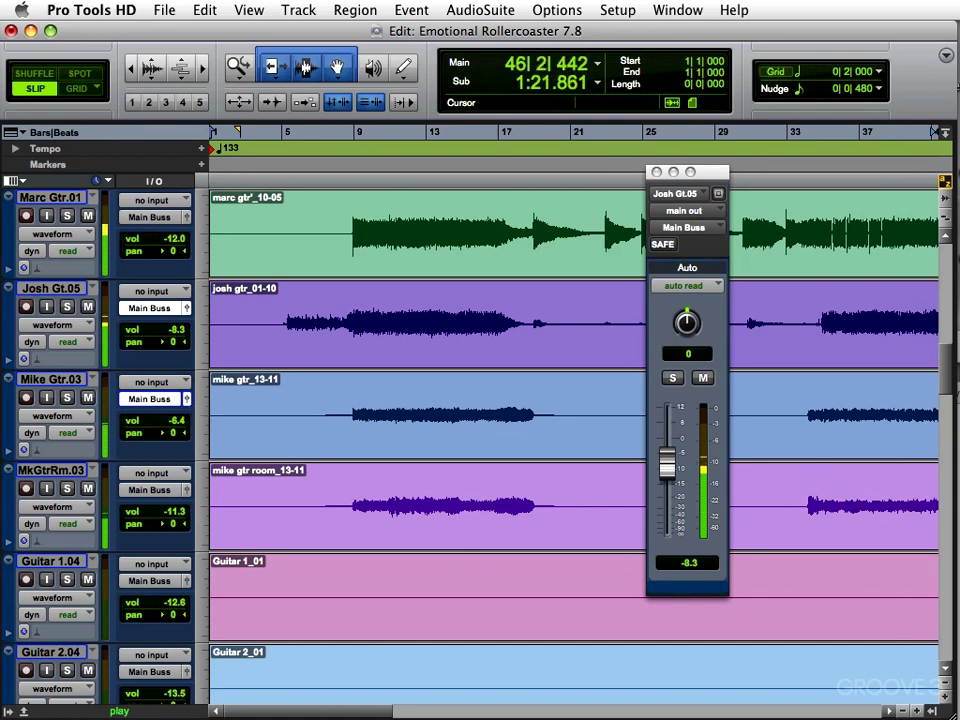
{"action": "left_click_drag", "start_coordinate": [959, 400], "coordinate": [847, 171]}
{"action": "left_click", "coordinate": [788, 170]}
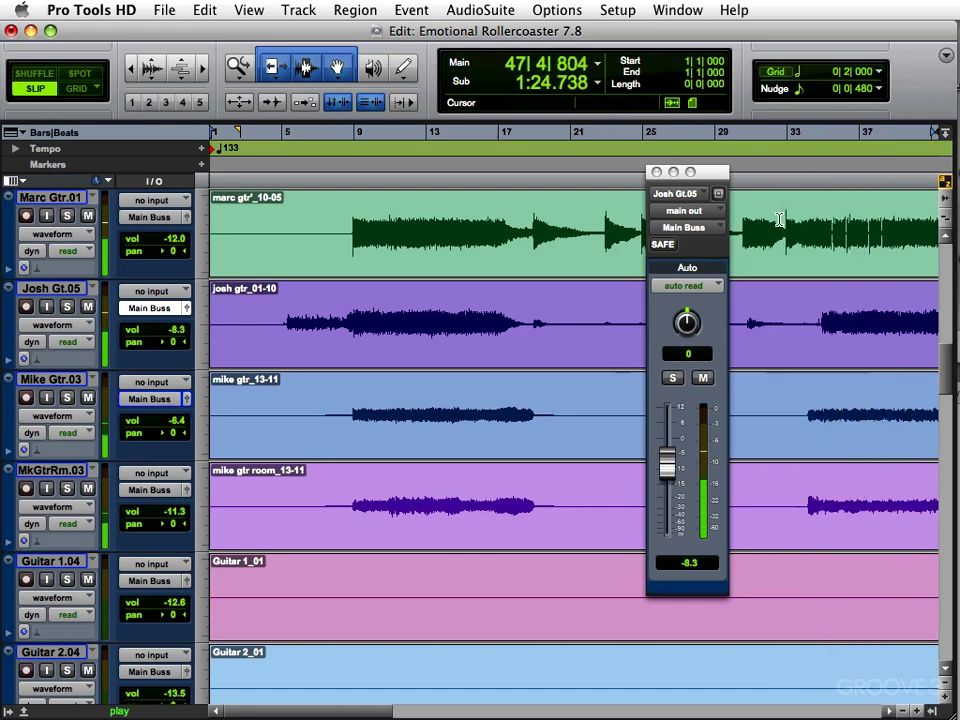
{"action": "left_click", "coordinate": [657, 172]}
Locate the first tambourine part on the timeline and set the Tamb 1.01 track's volume to -19.9 dB
{"action": "scroll", "coordinate": [612, 369], "scroll_direction": "up", "scroll_amount": 7}
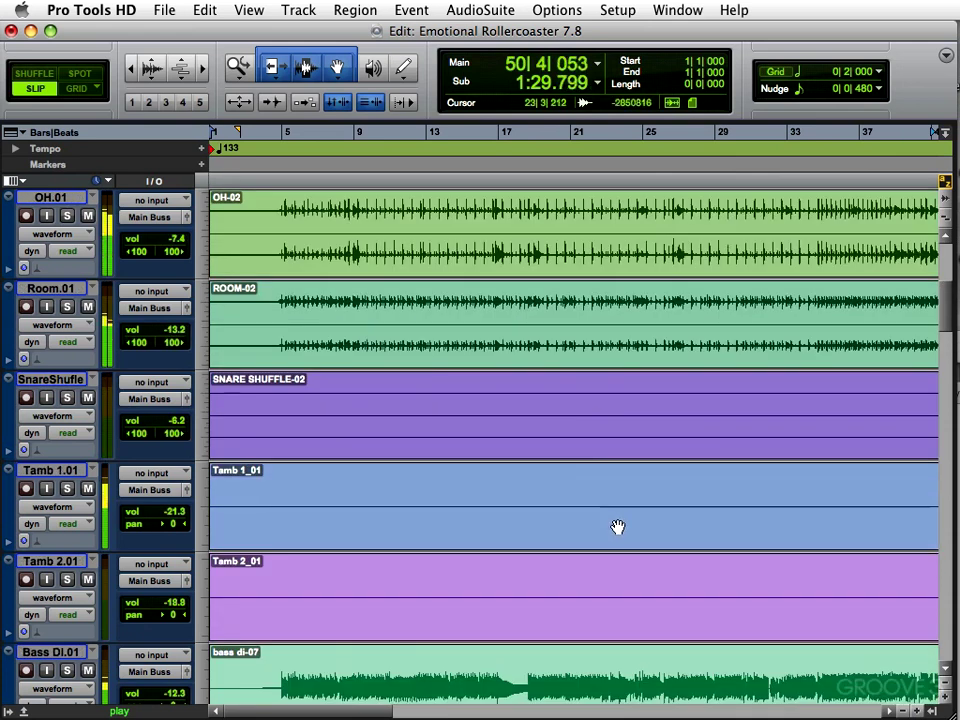
{"action": "key", "text": "r"}
{"action": "key", "text": "r"}
{"action": "key", "text": "F5"}
{"action": "left_click_drag", "start_coordinate": [531, 506], "coordinate": [340, 565]}
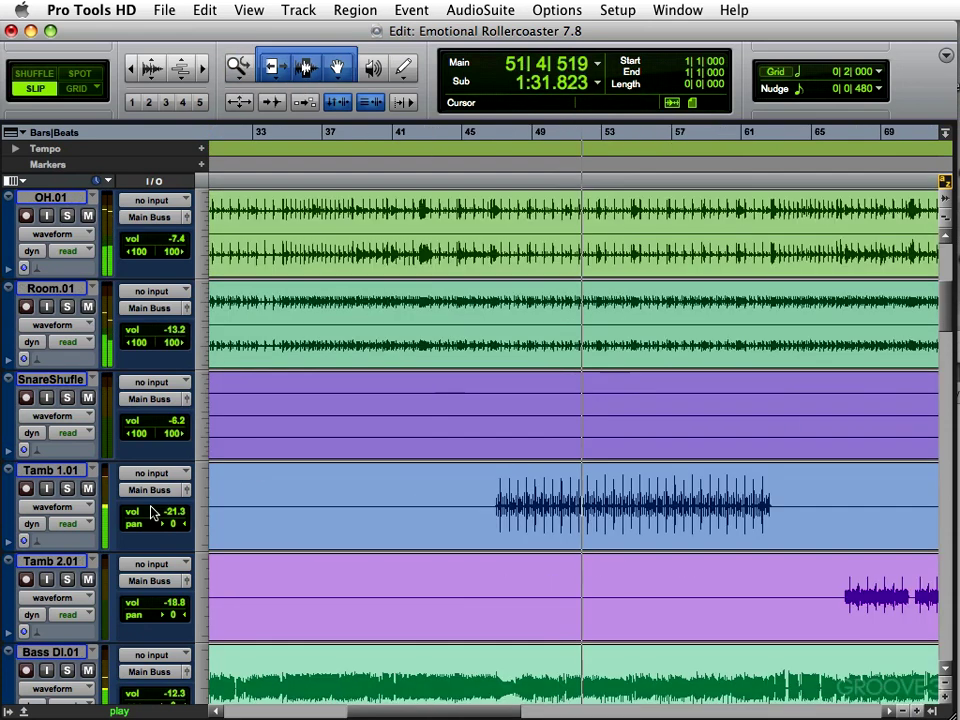
{"action": "left_click", "coordinate": [188, 494]}
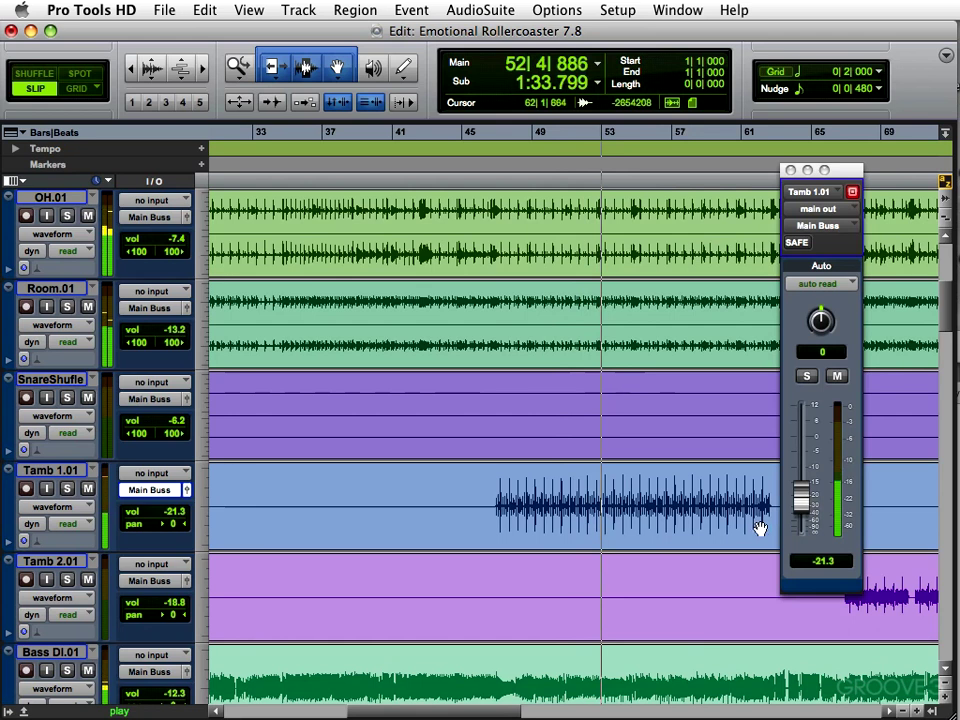
{"action": "mouse_move", "coordinate": [800, 505]}
{"action": "left_mouse_down"}
{"action": "mouse_move", "coordinate": [797, 484]}
{"action": "mouse_move", "coordinate": [800, 493]}
{"action": "left_mouse_up"}
Try panning the Tamb 1.01 track to 75 right, and reset its pan to centre
{"action": "left_click_drag", "start_coordinate": [813, 330], "coordinate": [818, 277]}
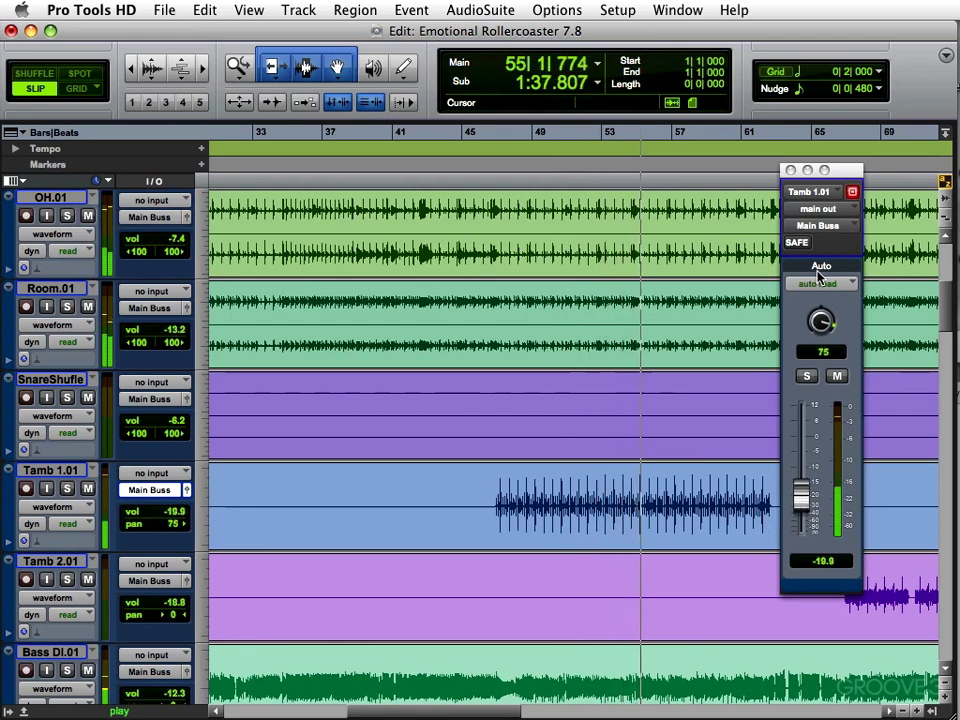
{"action": "mouse_move", "coordinate": [818, 340]}
{"action": "left_mouse_down"}
{"action": "mouse_move", "coordinate": [797, 396]}
{"action": "mouse_move", "coordinate": [808, 345]}
{"action": "left_mouse_up"}
{"action": "left_click", "coordinate": [819, 323], "text": "alt"}
Set the Tamb 1.01 track's volume to -19.2 dB and close its output controls
{"action": "left_click_drag", "start_coordinate": [800, 506], "coordinate": [799, 502]}
{"action": "left_click", "coordinate": [790, 170]}
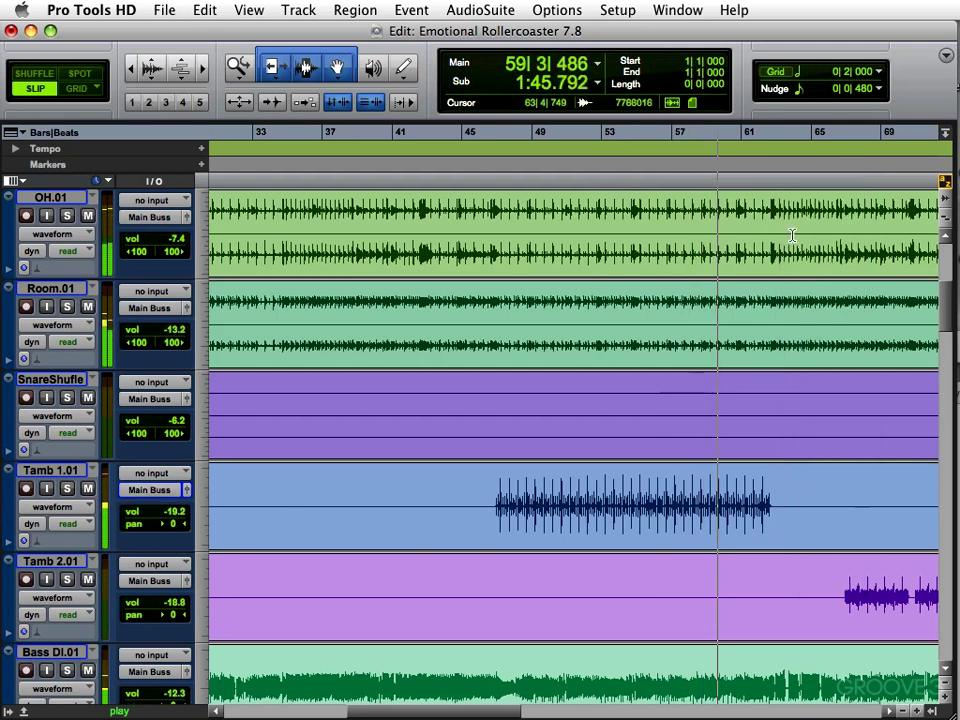
Review the tracks from the tambourines down to the vocals during playback, examining where the doubled vocal parts enter around bars 63 to 70
{"action": "key", "text": "super+bracketleft"}
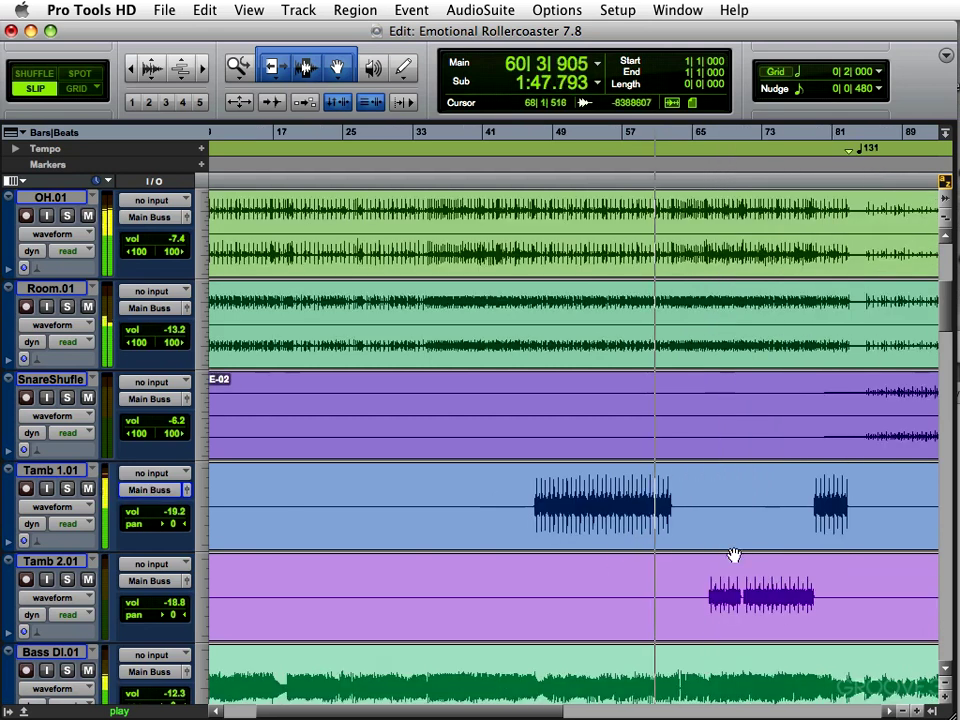
{"action": "scroll", "coordinate": [734, 555], "scroll_direction": "down", "scroll_amount": 3}
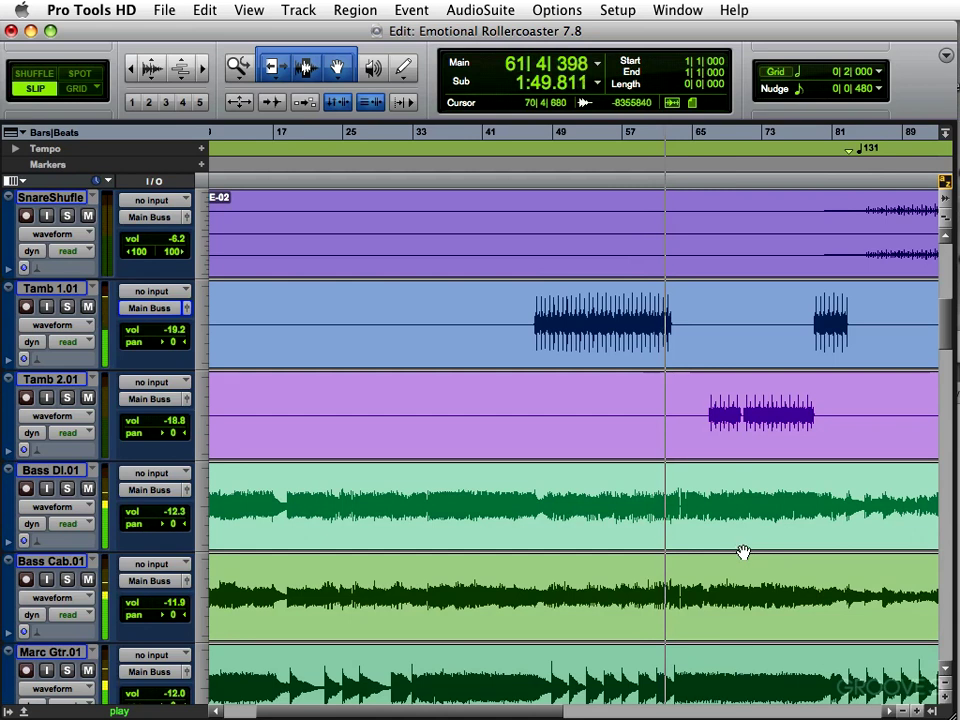
{"action": "scroll", "coordinate": [735, 556], "scroll_direction": "down", "scroll_amount": 9}
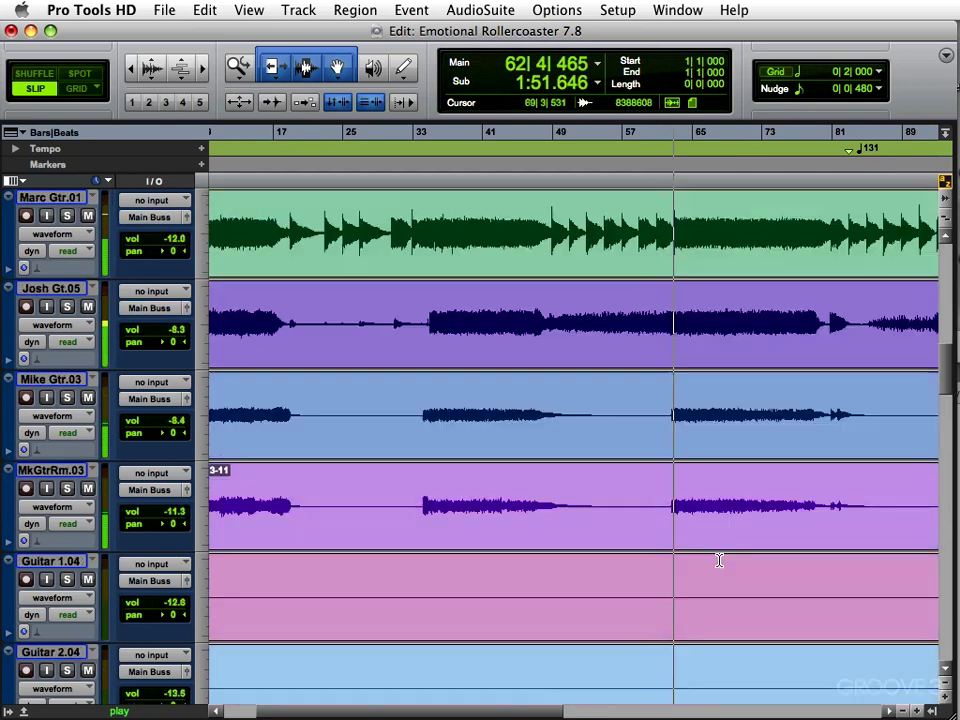
{"action": "scroll", "coordinate": [709, 562], "scroll_direction": "down", "scroll_amount": 16}
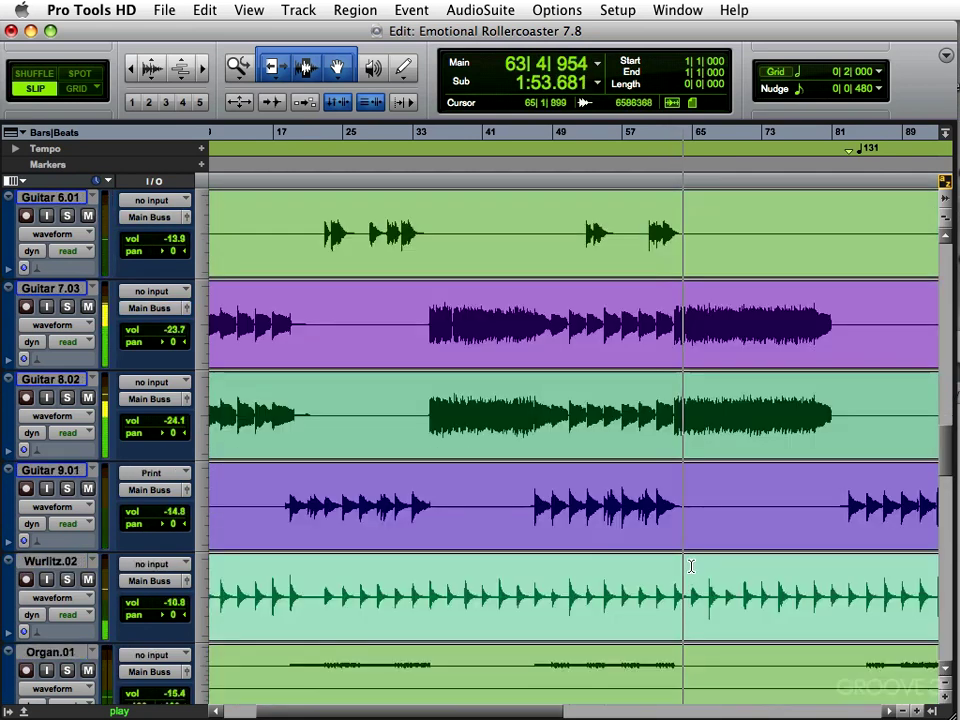
{"action": "scroll", "coordinate": [688, 571], "scroll_direction": "down", "scroll_amount": 9}
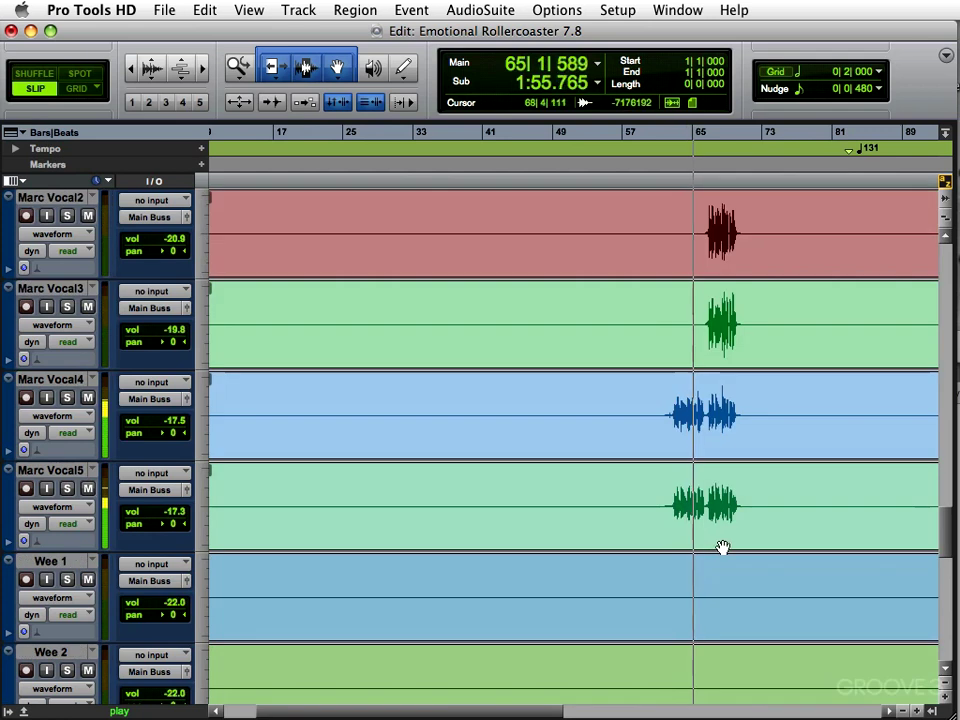
{"action": "scroll", "coordinate": [716, 545], "scroll_direction": "up", "scroll_amount": 2}
{"action": "key", "text": "super+bracketright"}
{"action": "key", "text": "super+bracketright"}
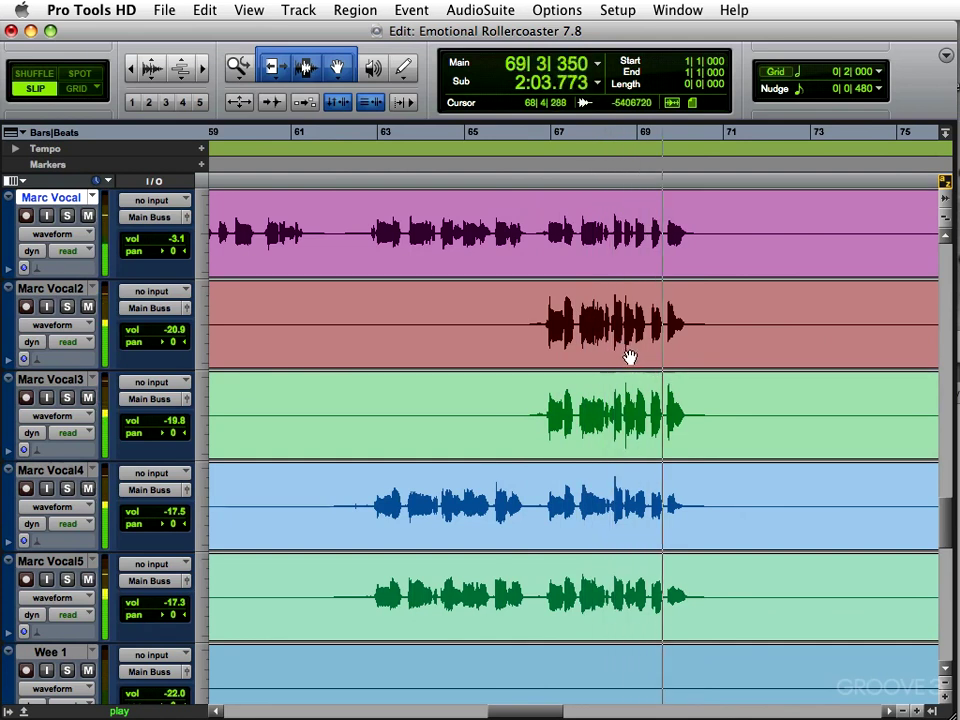
{"action": "scroll", "coordinate": [636, 362], "scroll_direction": "up", "scroll_amount": 2}
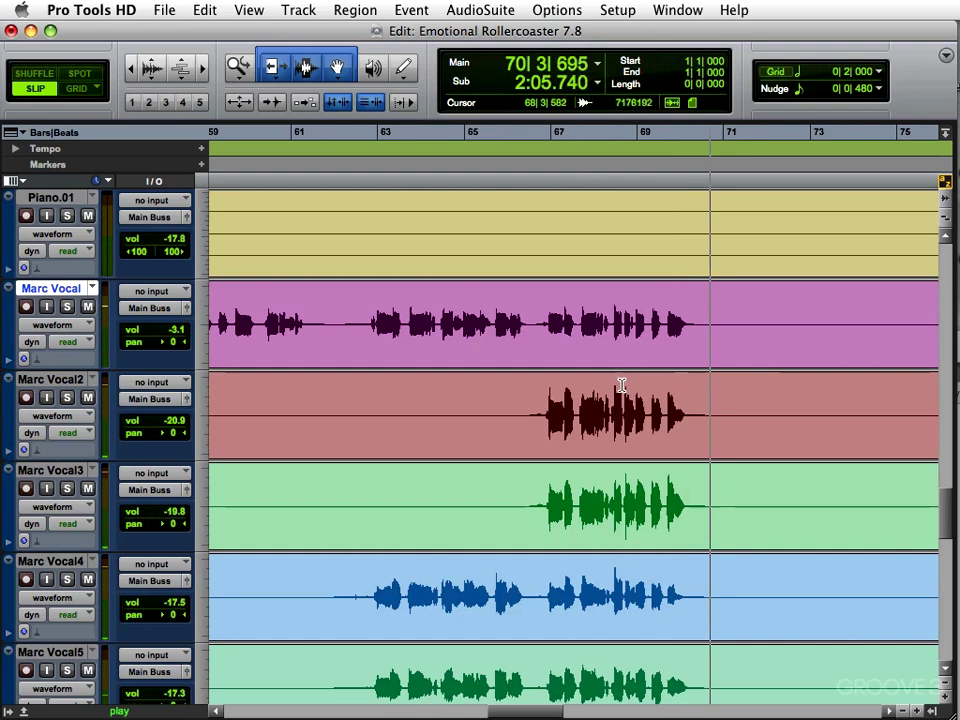
{"action": "scroll", "coordinate": [585, 401], "scroll_direction": "down", "scroll_amount": 4}
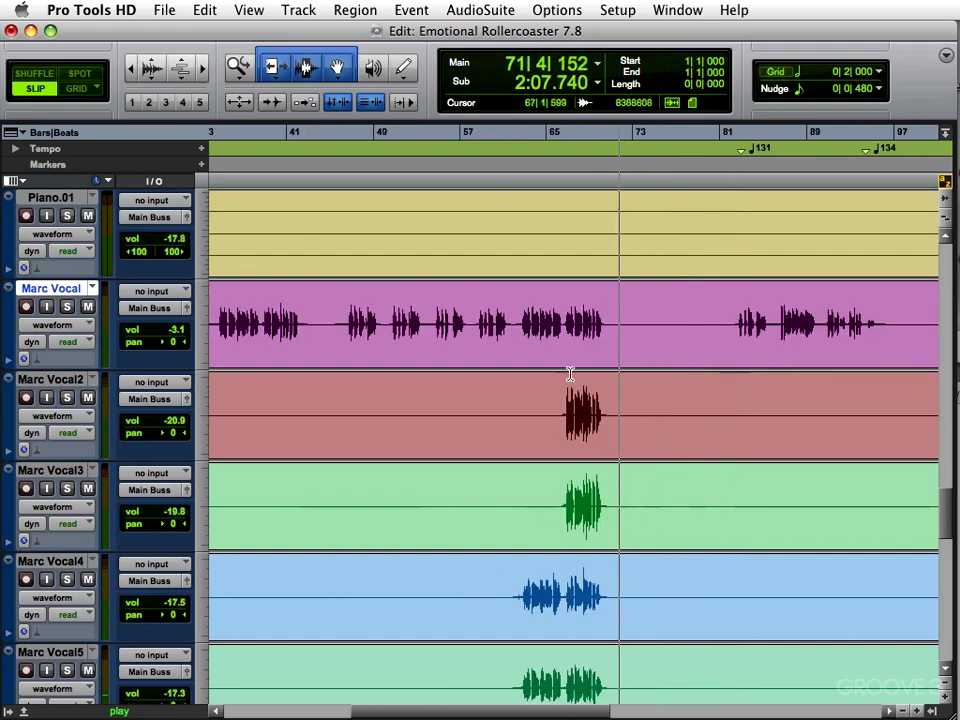
Set the Gtr.03 guitar track's volume to -7.7 dB and close its output controls
{"action": "scroll", "coordinate": [675, 400], "scroll_direction": "up", "scroll_amount": 7}
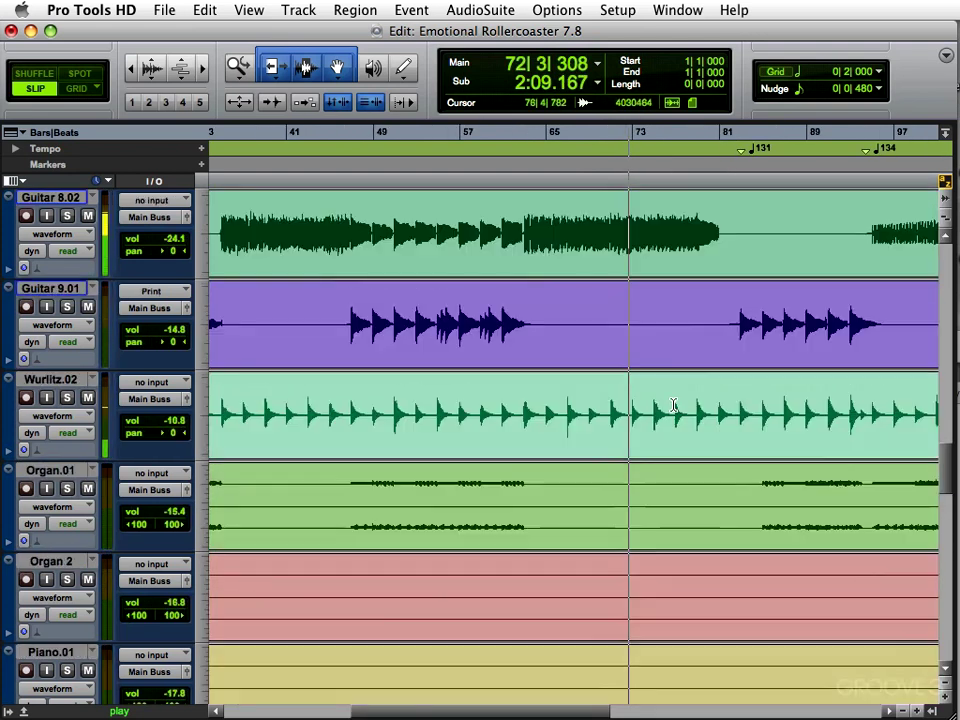
{"action": "scroll", "coordinate": [673, 411], "scroll_direction": "up", "scroll_amount": 8}
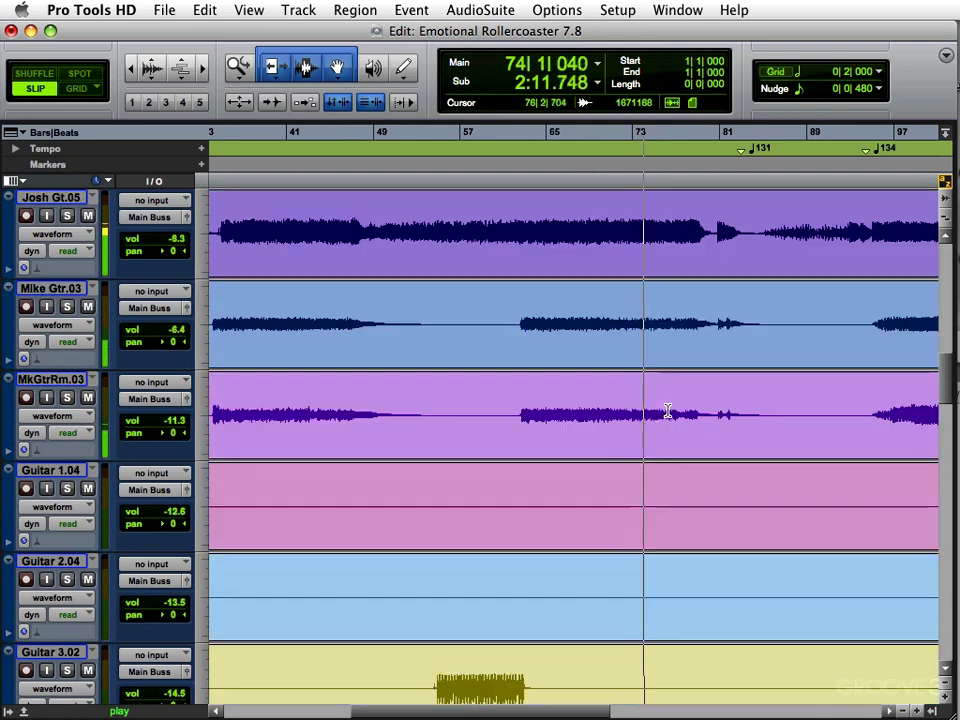
{"action": "scroll", "coordinate": [670, 413], "scroll_direction": "up", "scroll_amount": 1}
{"action": "key", "text": "F5"}
{"action": "left_click_drag", "start_coordinate": [789, 265], "coordinate": [592, 376]}
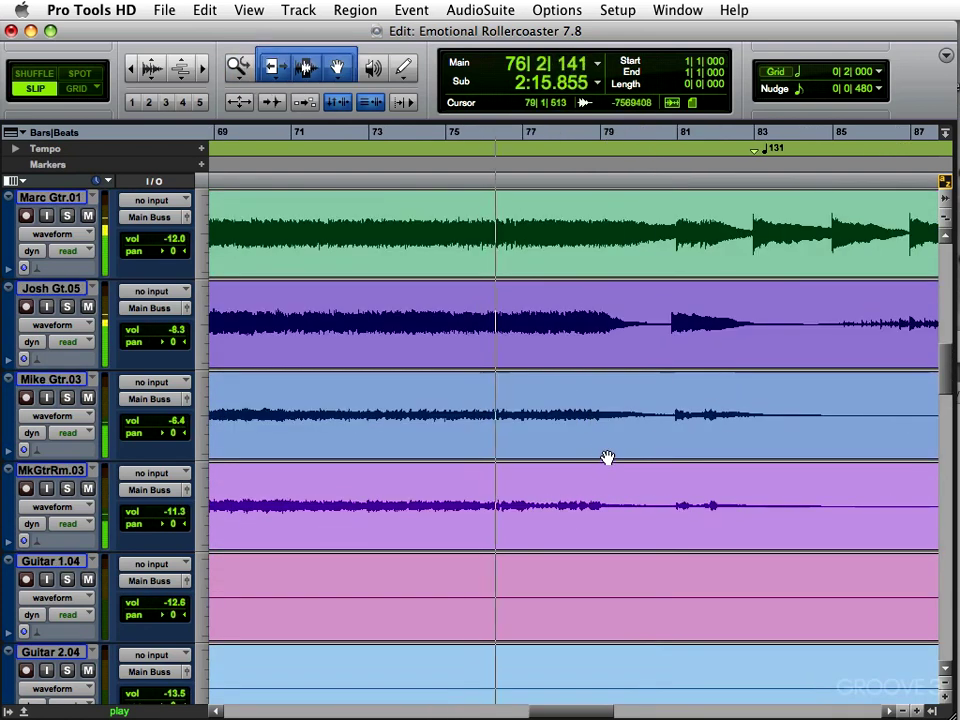
{"action": "left_click", "coordinate": [184, 399]}
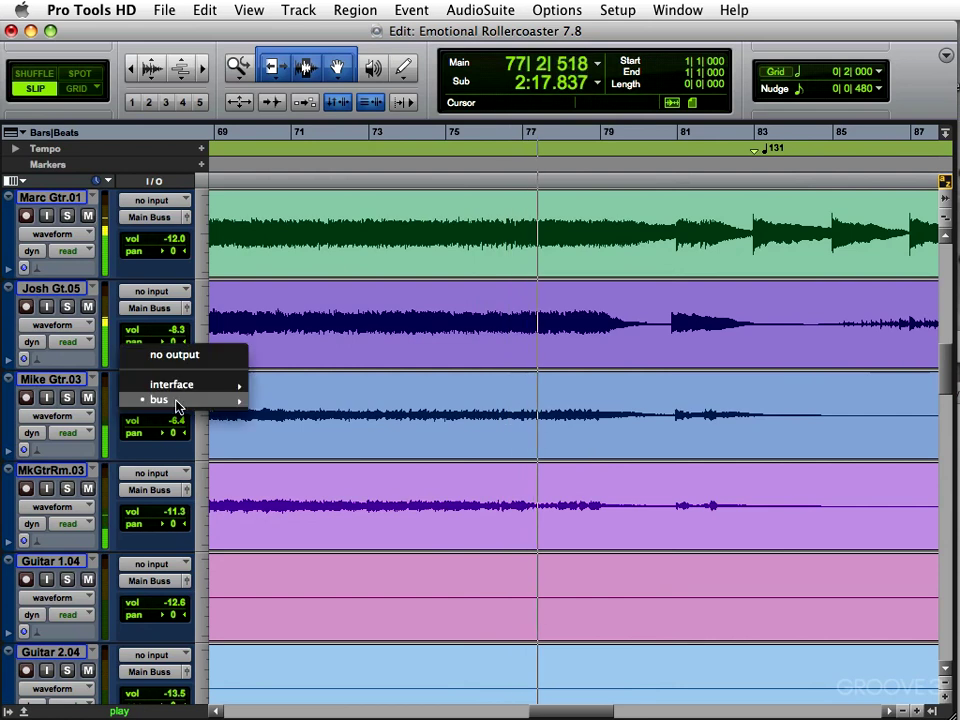
{"action": "mouse_move", "coordinate": [148, 400]}
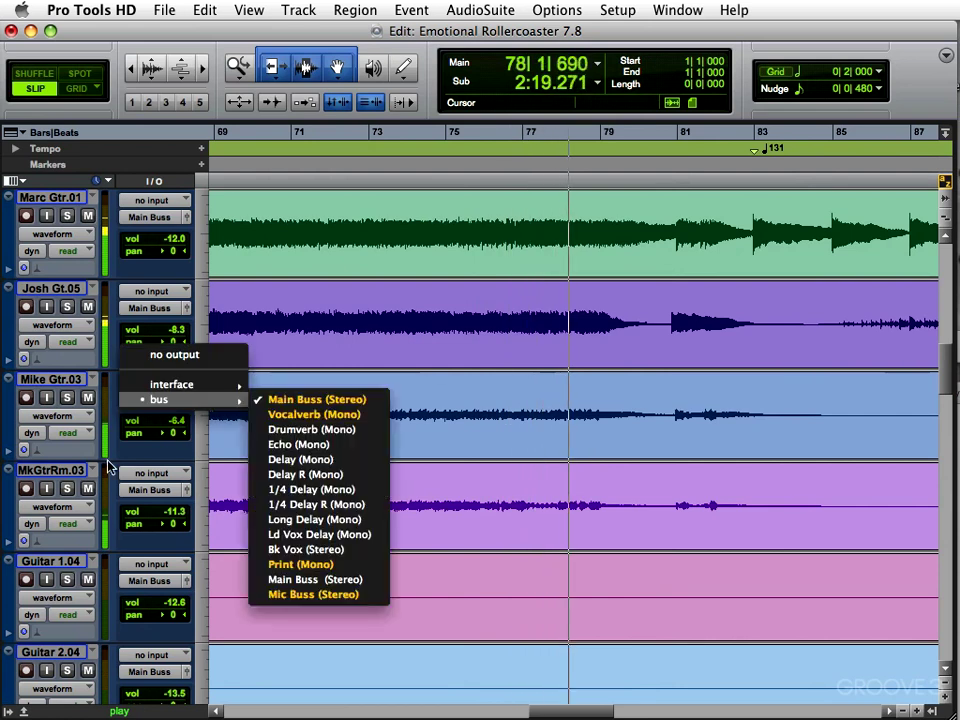
{"action": "left_click", "coordinate": [62, 381]}
{"action": "left_click", "coordinate": [186, 399]}
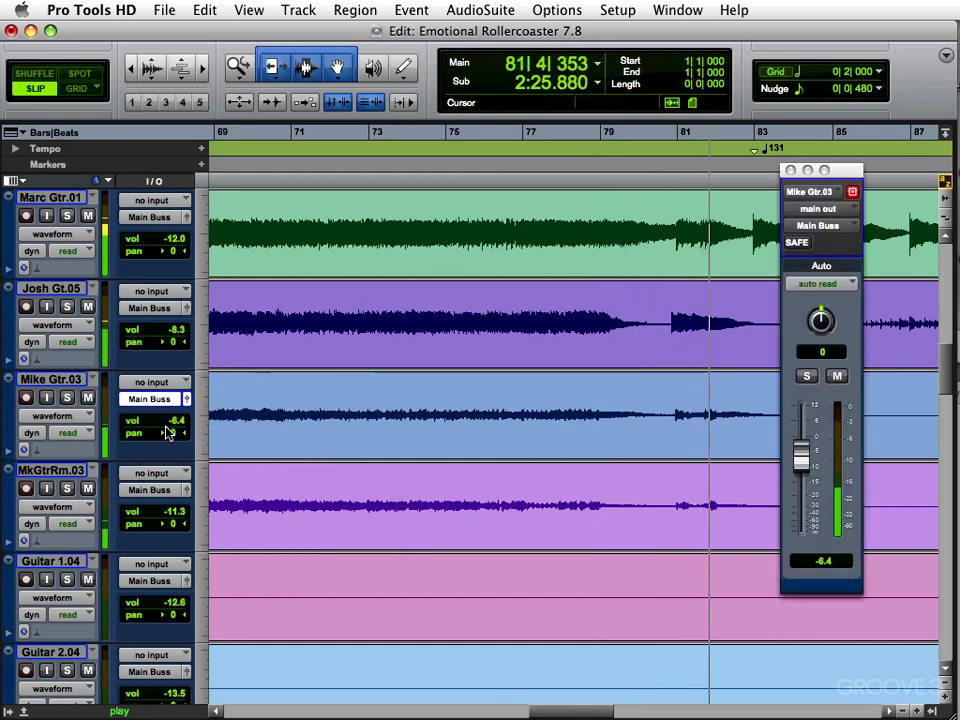
{"action": "left_click_drag", "start_coordinate": [800, 467], "coordinate": [811, 500]}
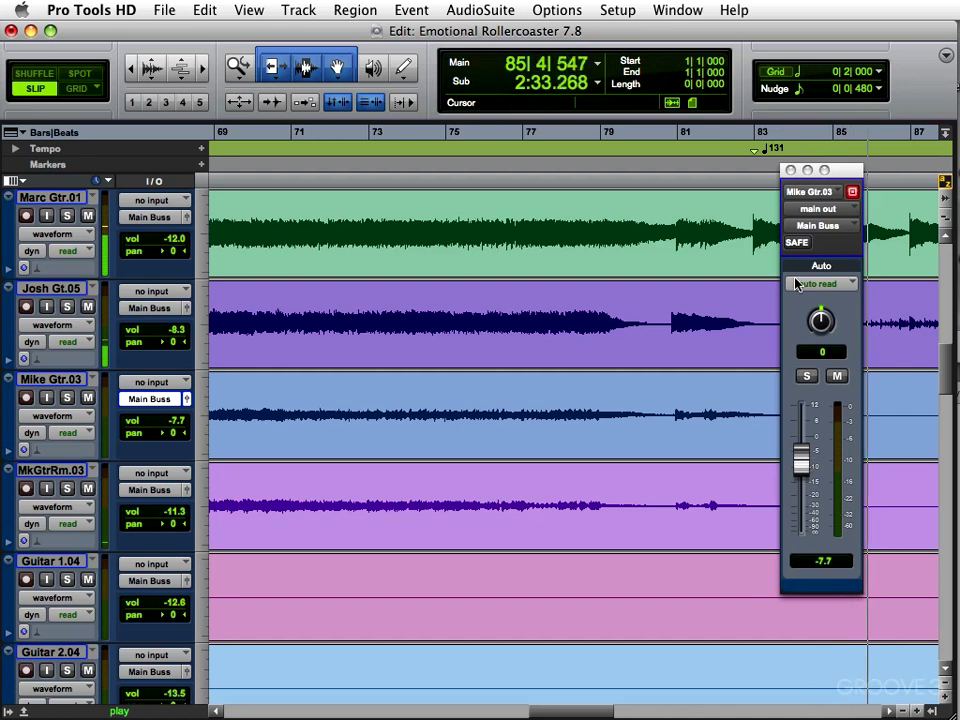
{"action": "left_click", "coordinate": [790, 171]}
Try the Gt.05 guitar track panned 56 right with its volume at -6.8 dB
{"action": "key", "text": "super+bracketleft"}
{"action": "key", "text": "super+bracketleft"}
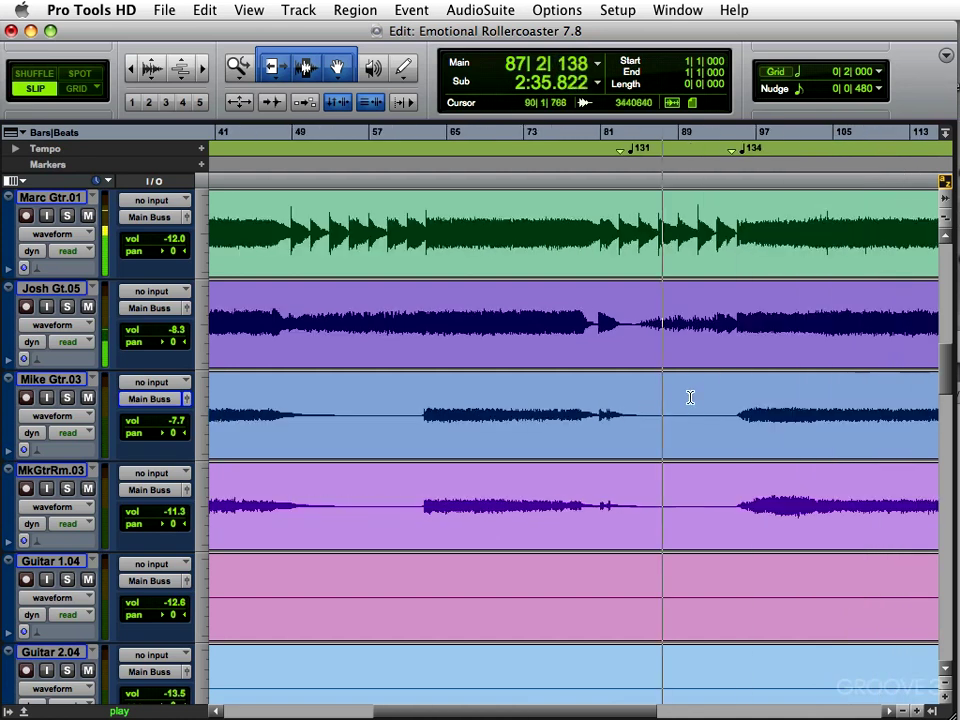
{"action": "left_click", "coordinate": [186, 308]}
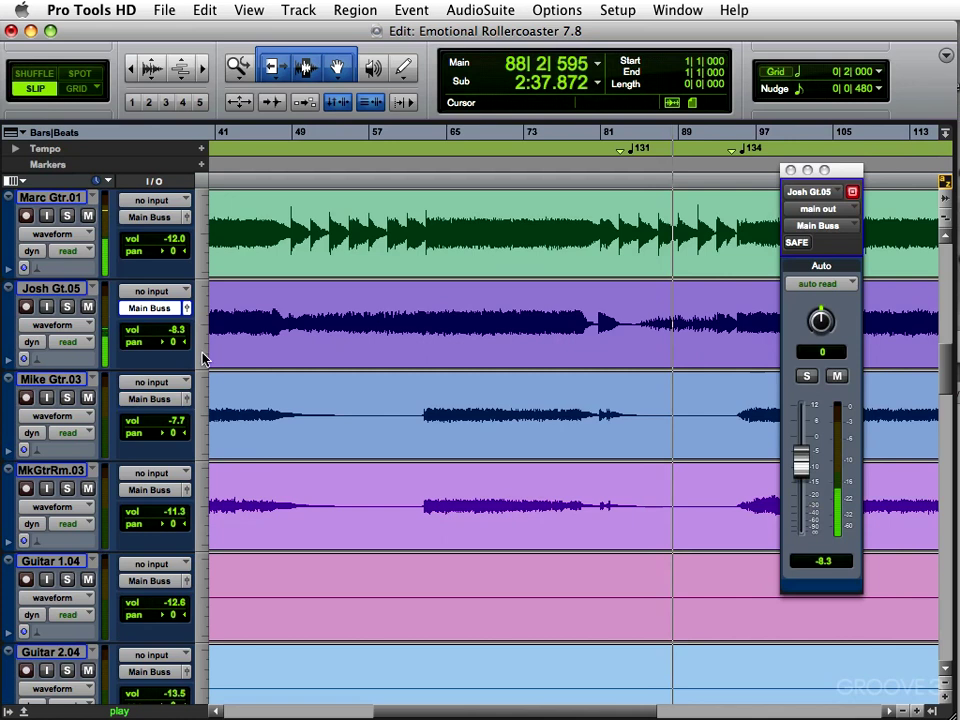
{"action": "left_click_drag", "start_coordinate": [802, 461], "coordinate": [807, 452]}
{"action": "left_click_drag", "start_coordinate": [818, 323], "coordinate": [820, 287]}
{"action": "mouse_move", "coordinate": [803, 462]}
{"action": "left_mouse_down"}
{"action": "mouse_move", "coordinate": [805, 449]}
{"action": "mouse_move", "coordinate": [802, 457]}
{"action": "left_mouse_up"}
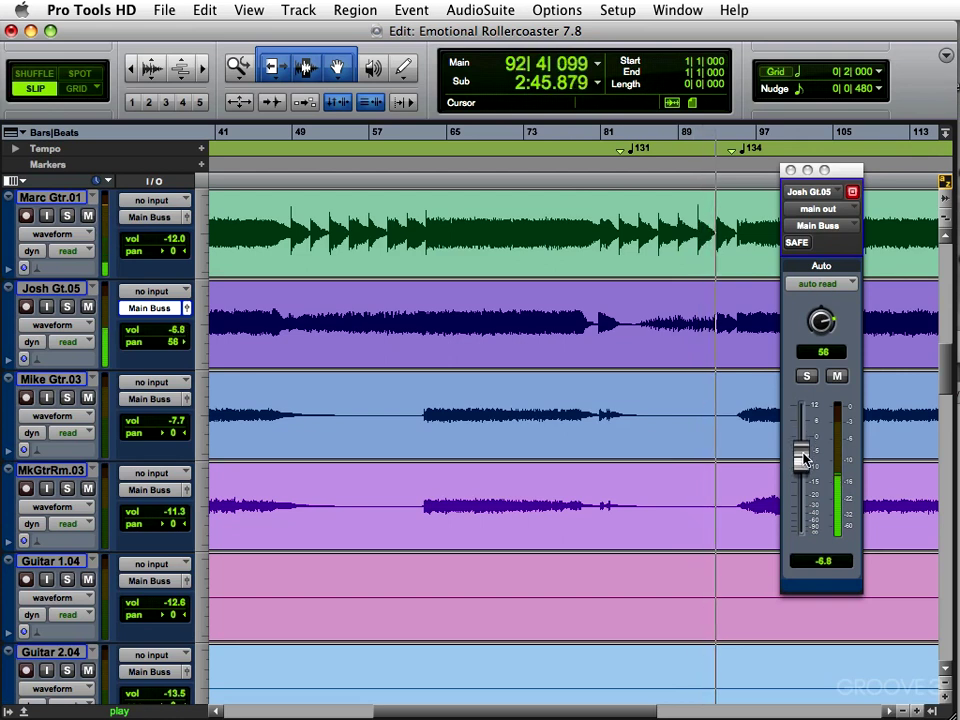
Return the Gt.05 guitar track's pan to centre, set its volume to -8.0 dB, and close its output controls
{"action": "mouse_move", "coordinate": [807, 476]}
{"action": "left_mouse_down"}
{"action": "mouse_move", "coordinate": [797, 452]}
{"action": "mouse_move", "coordinate": [799, 482]}
{"action": "mouse_move", "coordinate": [800, 466]}
{"action": "left_mouse_up"}
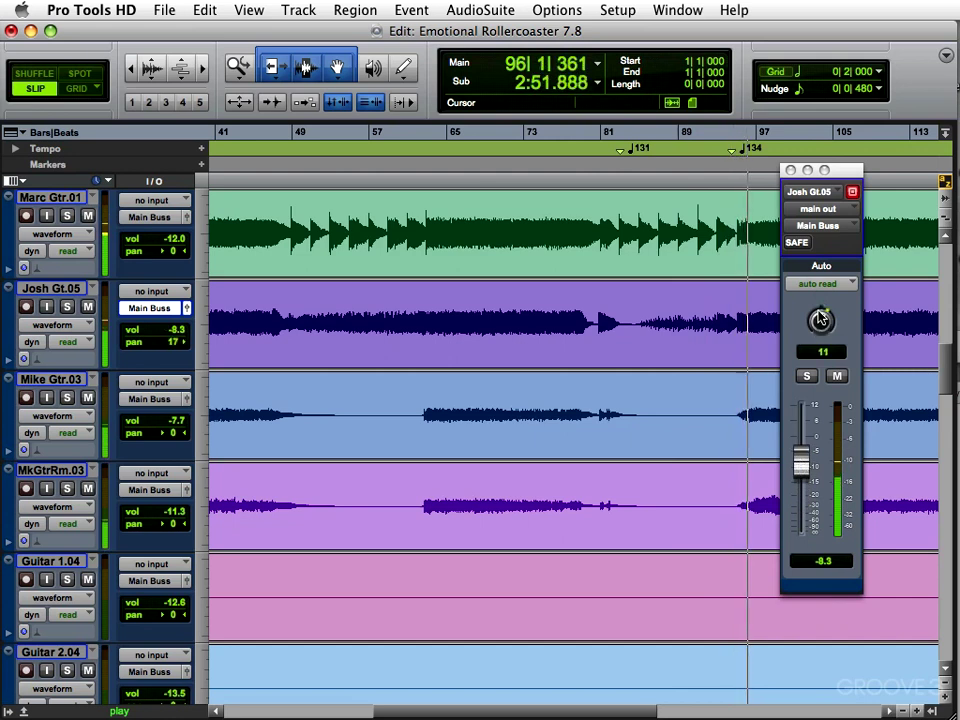
{"action": "left_click_drag", "start_coordinate": [820, 318], "coordinate": [823, 328]}
{"action": "left_click", "coordinate": [822, 328], "text": "alt"}
{"action": "left_click_drag", "start_coordinate": [798, 462], "coordinate": [804, 462]}
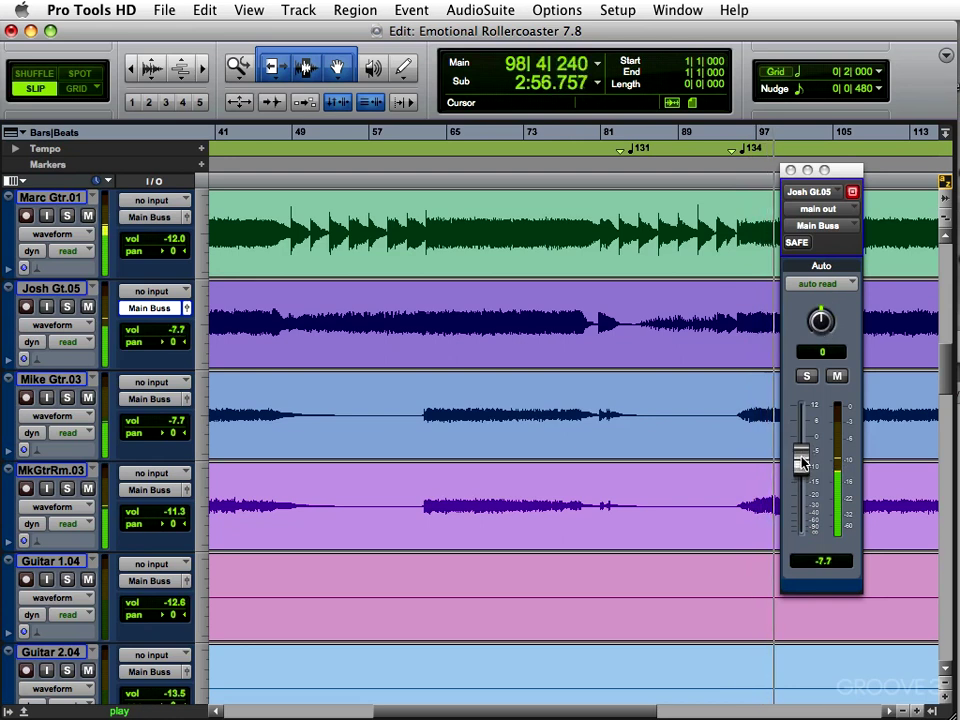
{"action": "left_click", "coordinate": [790, 171]}
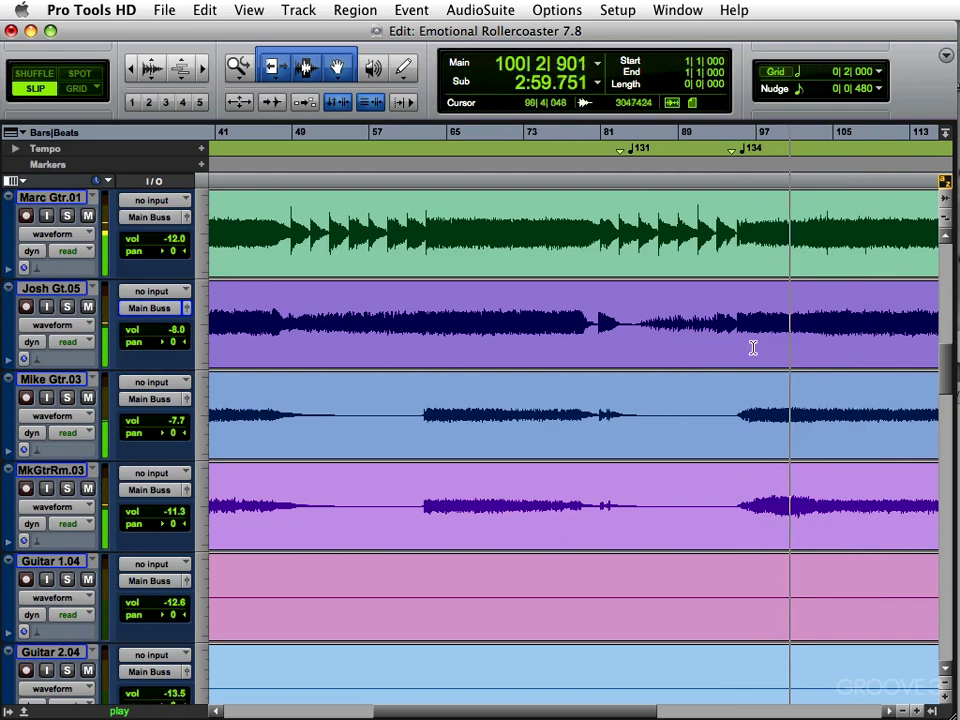
Locate the piano part on the timeline, set the Piano.01 track's volume to -14.1 dB, and close its output controls
{"action": "key", "text": "super+bracketleft"}
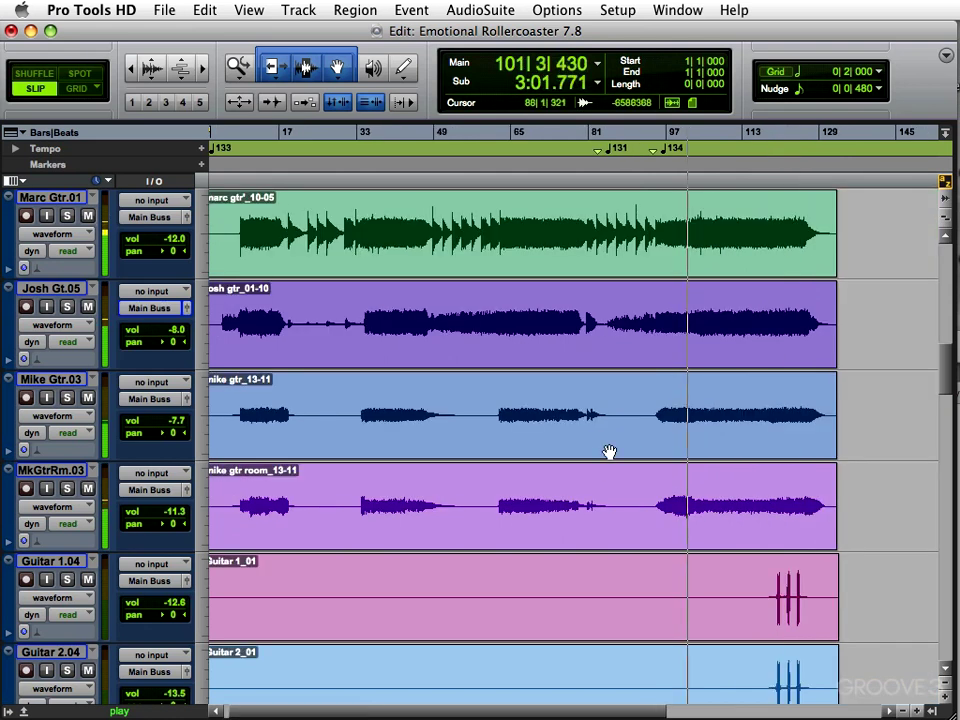
{"action": "scroll", "coordinate": [753, 454], "scroll_direction": "down", "scroll_amount": 10}
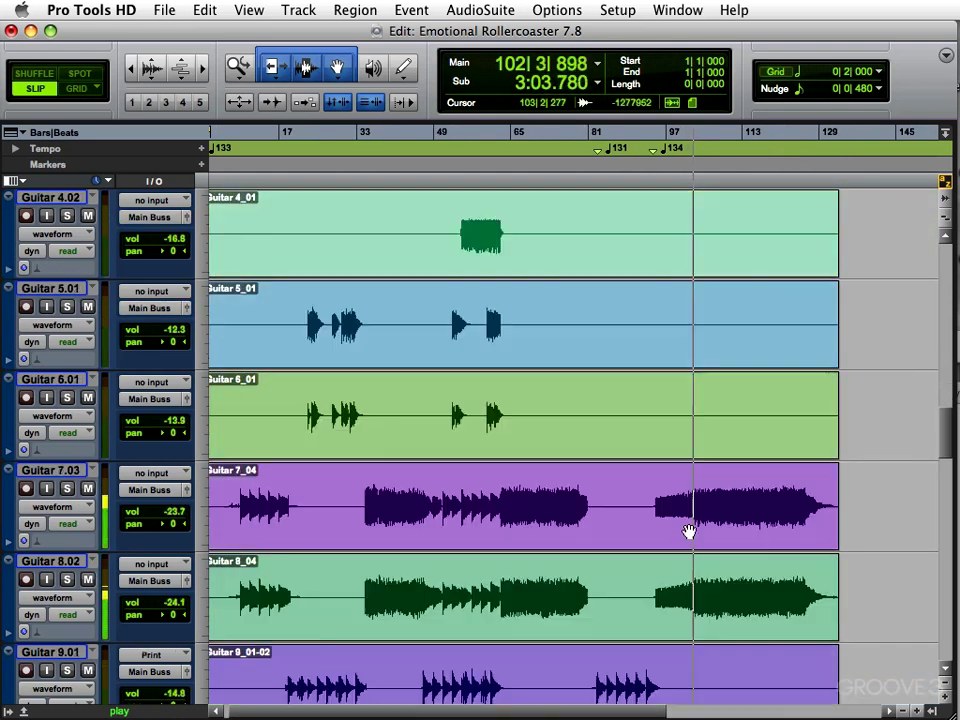
{"action": "scroll", "coordinate": [691, 545], "scroll_direction": "down", "scroll_amount": 8}
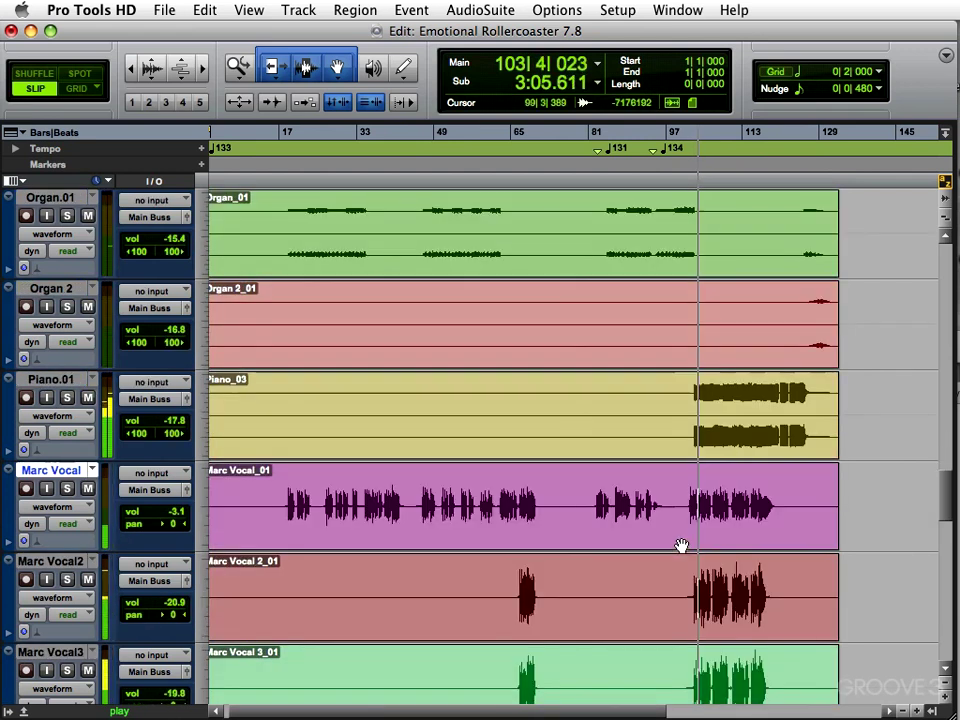
{"action": "key", "text": "super+bracketright"}
{"action": "key", "text": "super+bracketright"}
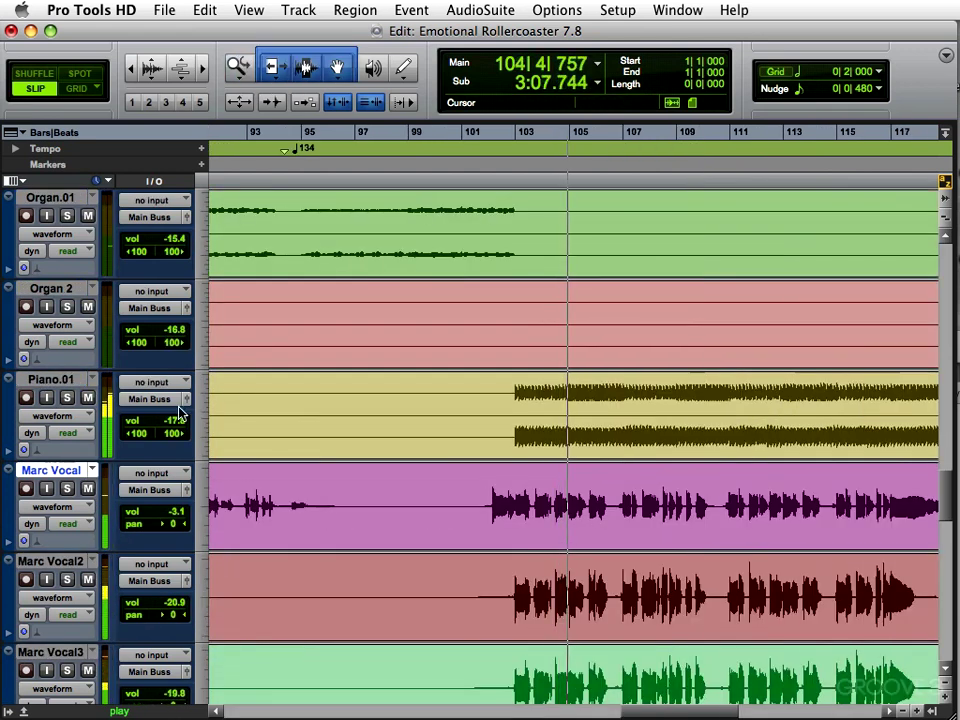
{"action": "left_click", "coordinate": [187, 399]}
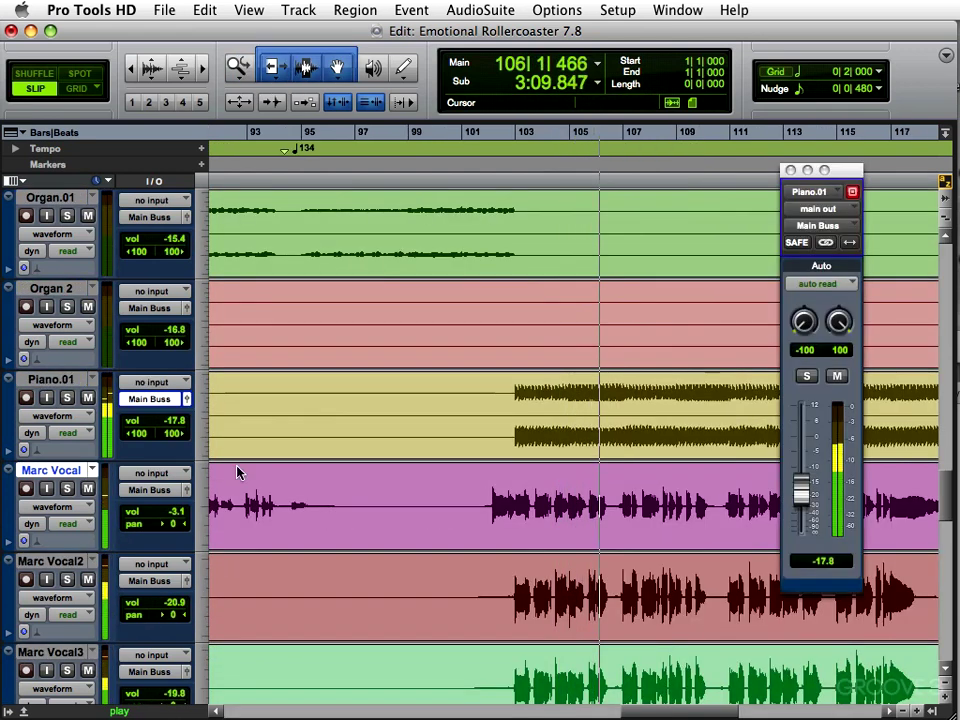
{"action": "mouse_move", "coordinate": [800, 493]}
{"action": "left_mouse_down"}
{"action": "mouse_move", "coordinate": [803, 514]}
{"action": "mouse_move", "coordinate": [804, 454]}
{"action": "mouse_move", "coordinate": [810, 487]}
{"action": "mouse_move", "coordinate": [811, 476]}
{"action": "mouse_move", "coordinate": [801, 476]}
{"action": "left_mouse_up"}
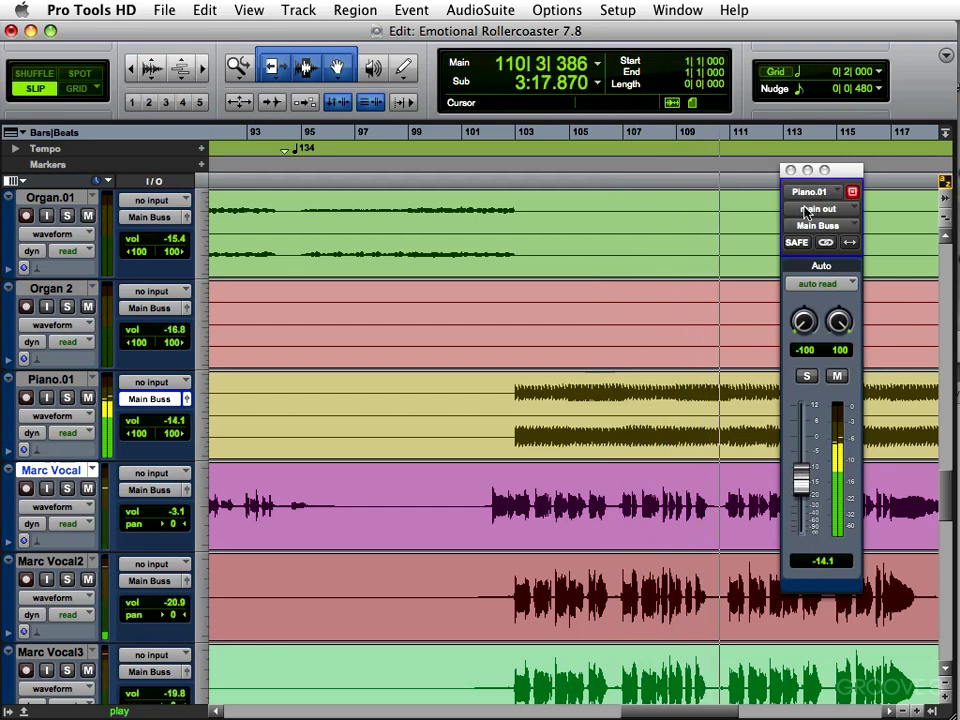
{"action": "left_click", "coordinate": [791, 172]}
Examine the vocal, piano, organ and Wurlitzer tracks through the song's final section during playback
{"action": "scroll", "coordinate": [756, 490], "scroll_direction": "down", "scroll_amount": 2}
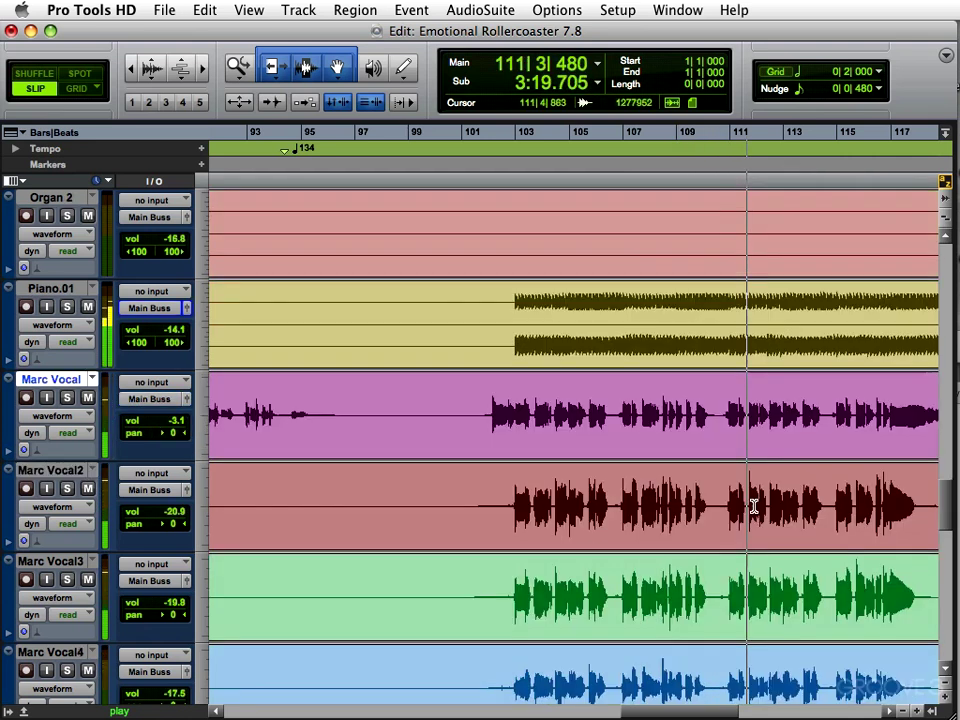
{"action": "key", "text": "super+bracketleft"}
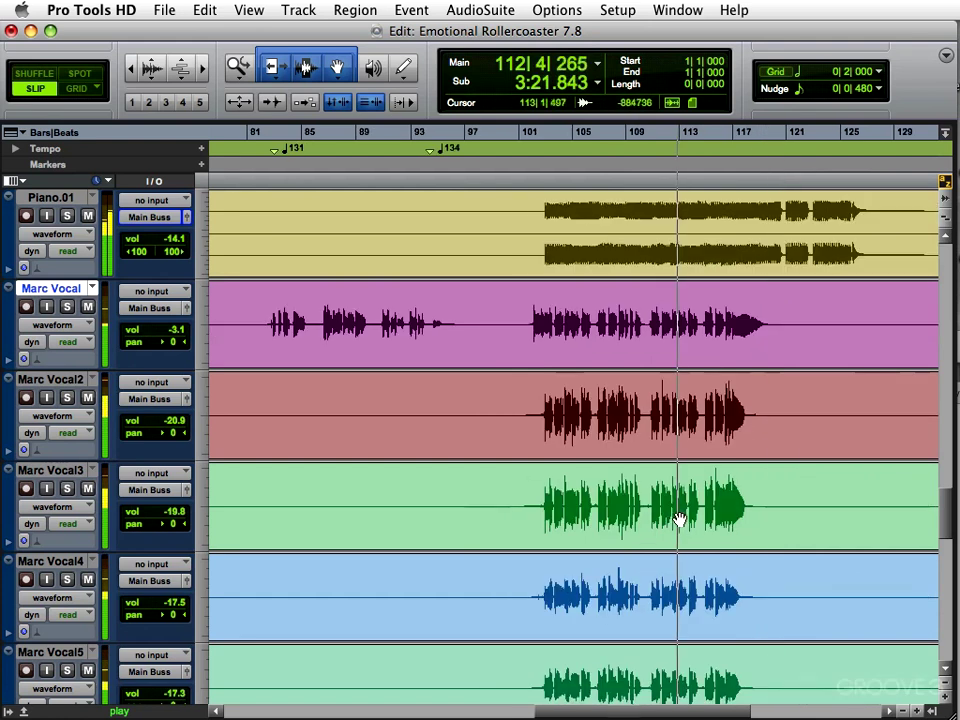
{"action": "scroll", "coordinate": [689, 518], "scroll_direction": "down", "scroll_amount": 1}
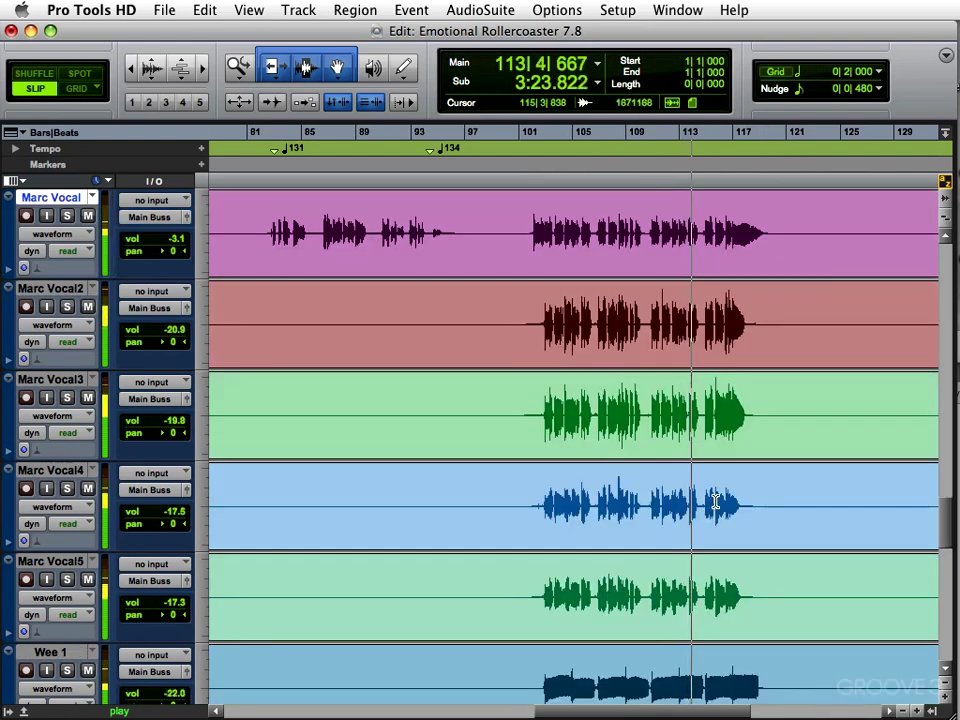
{"action": "scroll", "coordinate": [720, 505], "scroll_direction": "up", "scroll_amount": 1}
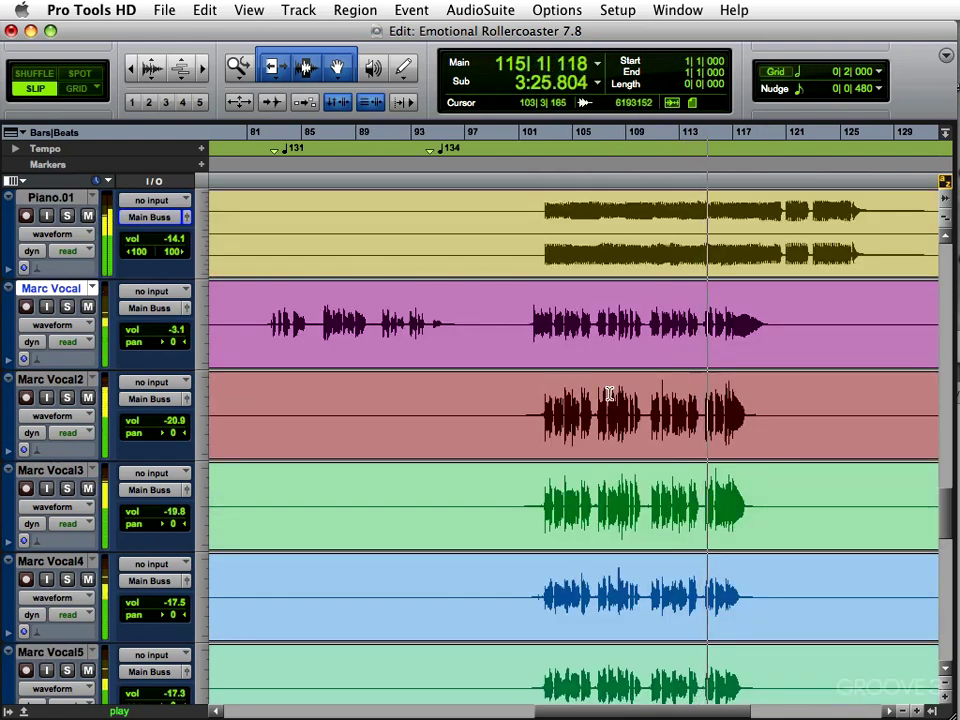
{"action": "scroll", "coordinate": [782, 427], "scroll_direction": "up", "scroll_amount": 1}
{"action": "scroll", "coordinate": [782, 427], "scroll_direction": "up", "scroll_amount": 1}
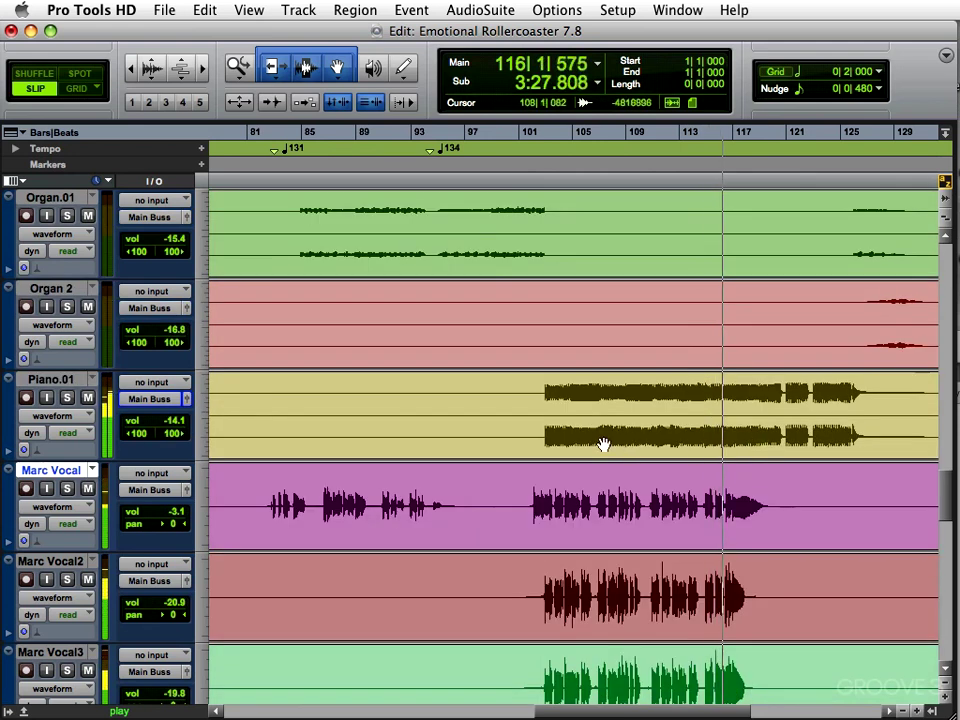
{"action": "scroll", "coordinate": [603, 445], "scroll_direction": "down", "scroll_amount": 2}
{"action": "scroll", "coordinate": [573, 420], "scroll_direction": "up", "scroll_amount": 2}
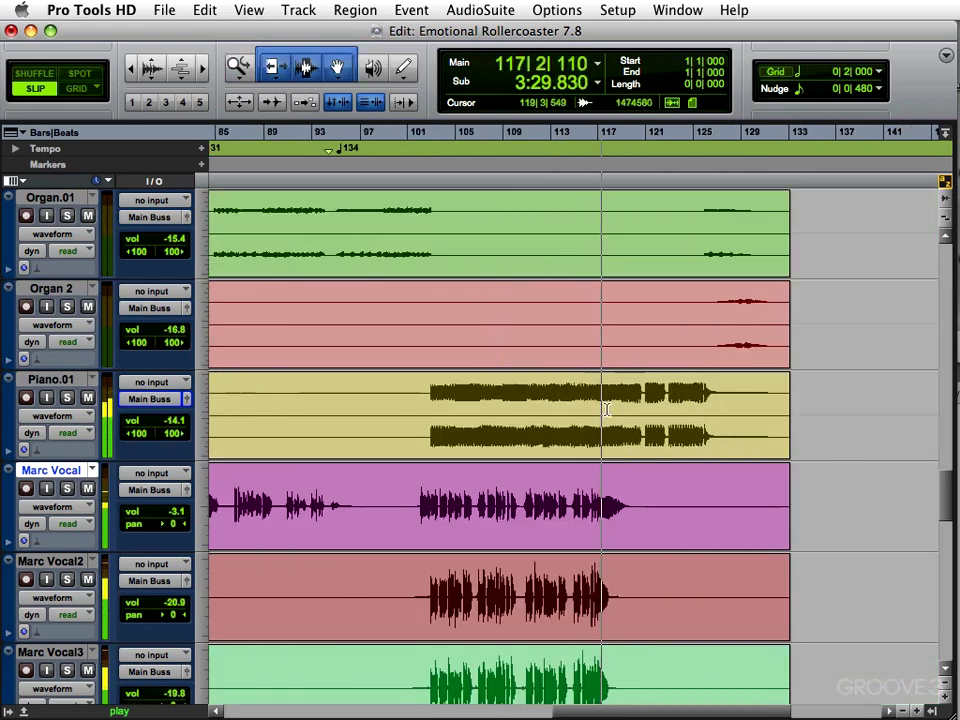
{"action": "scroll", "coordinate": [578, 405], "scroll_direction": "up", "scroll_amount": 2}
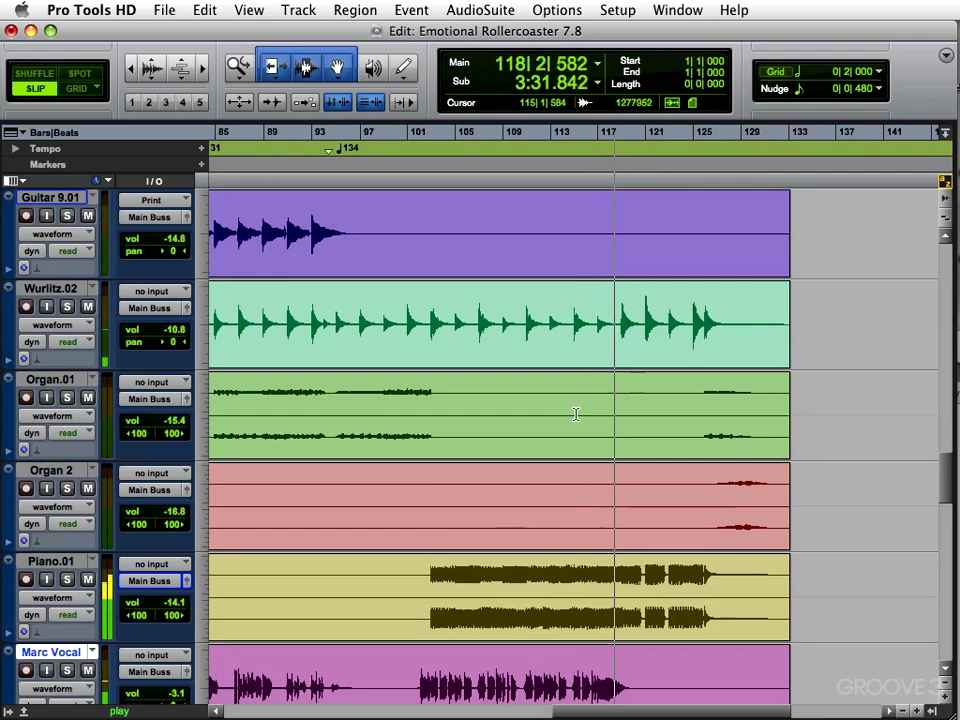
{"action": "scroll", "coordinate": [577, 413], "scroll_direction": "down", "scroll_amount": 1}
{"action": "scroll", "coordinate": [573, 426], "scroll_direction": "down", "scroll_amount": 2}
{"action": "scroll", "coordinate": [568, 429], "scroll_direction": "up", "scroll_amount": 2}
{"action": "scroll", "coordinate": [569, 430], "scroll_direction": "down", "scroll_amount": 1}
{"action": "scroll", "coordinate": [569, 432], "scroll_direction": "down", "scroll_amount": 5}
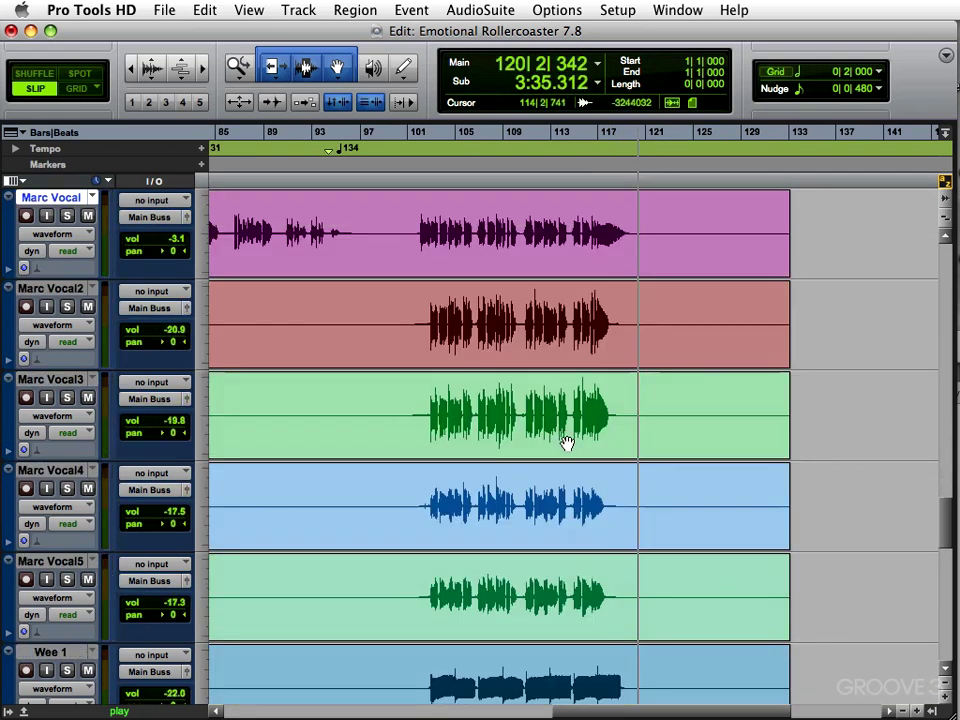
Examine the Guitar 1.04 and Guitar 2.04 parts around bars 120 to 125 during playback, and stop playback at the song's end
{"action": "scroll", "coordinate": [573, 437], "scroll_direction": "up", "scroll_amount": 2}
{"action": "scroll", "coordinate": [577, 438], "scroll_direction": "up", "scroll_amount": 11}
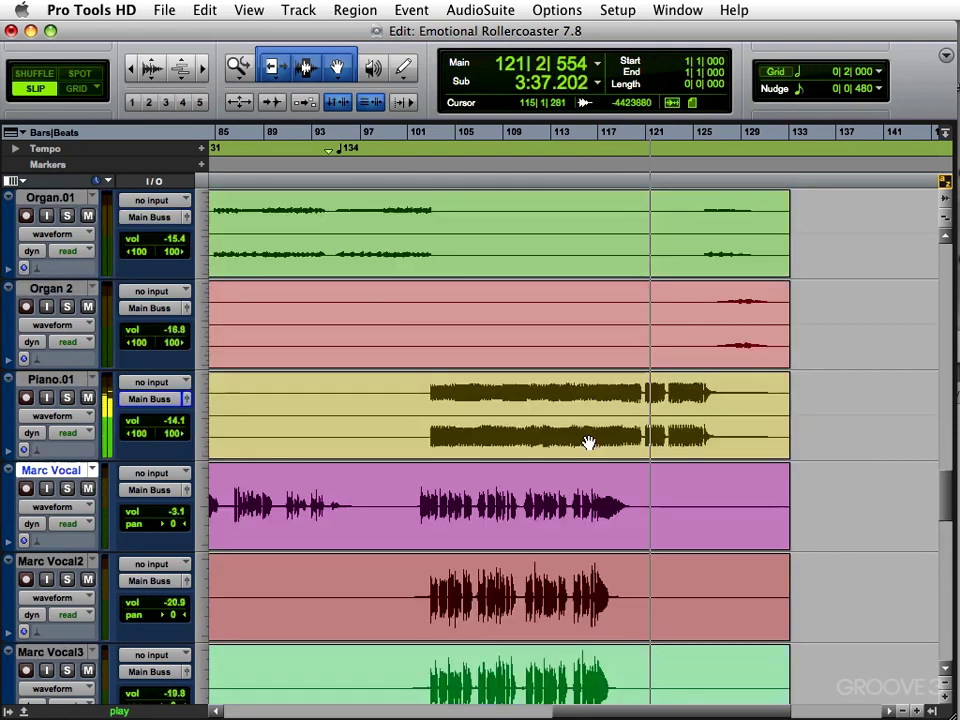
{"action": "scroll", "coordinate": [594, 438], "scroll_direction": "up", "scroll_amount": 3}
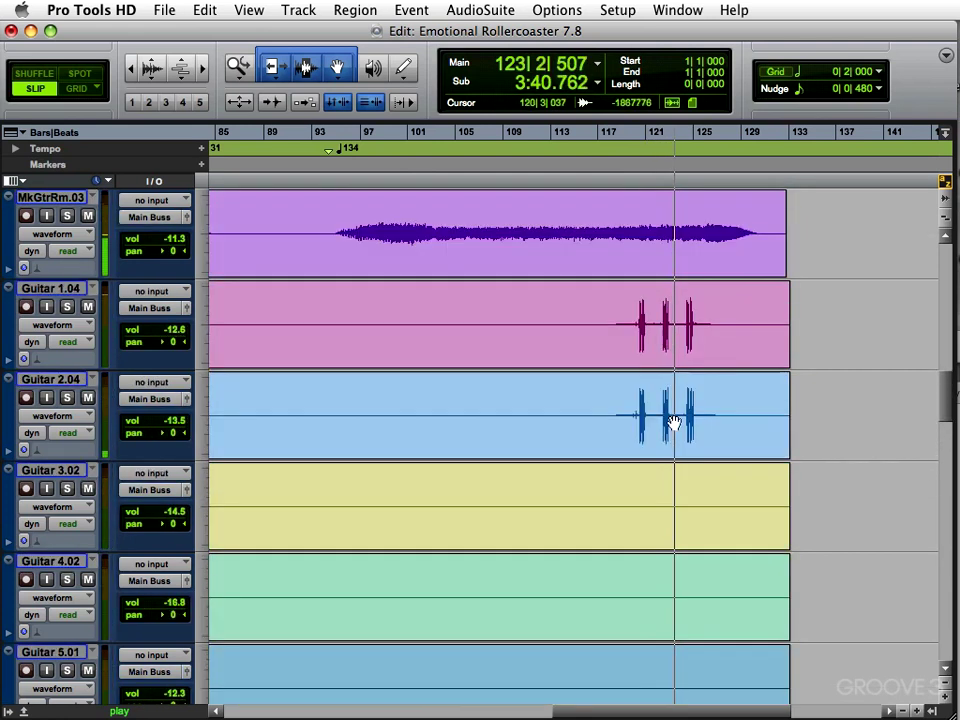
{"action": "key", "text": "F5"}
{"action": "left_click", "coordinate": [648, 308]}
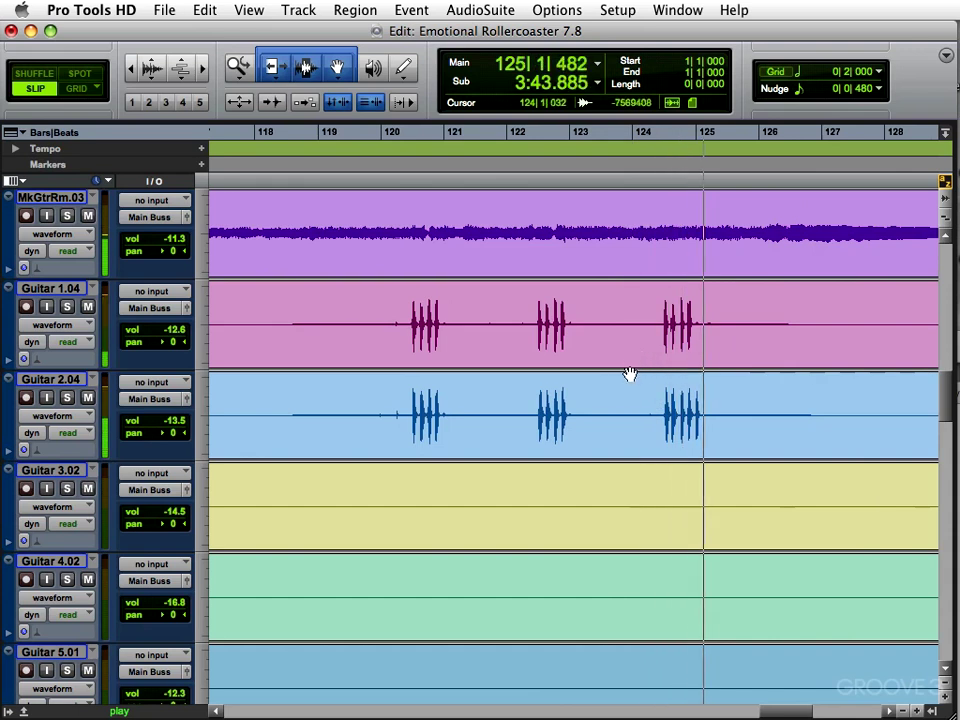
{"action": "scroll", "coordinate": [588, 365], "scroll_direction": "down", "scroll_amount": 3}
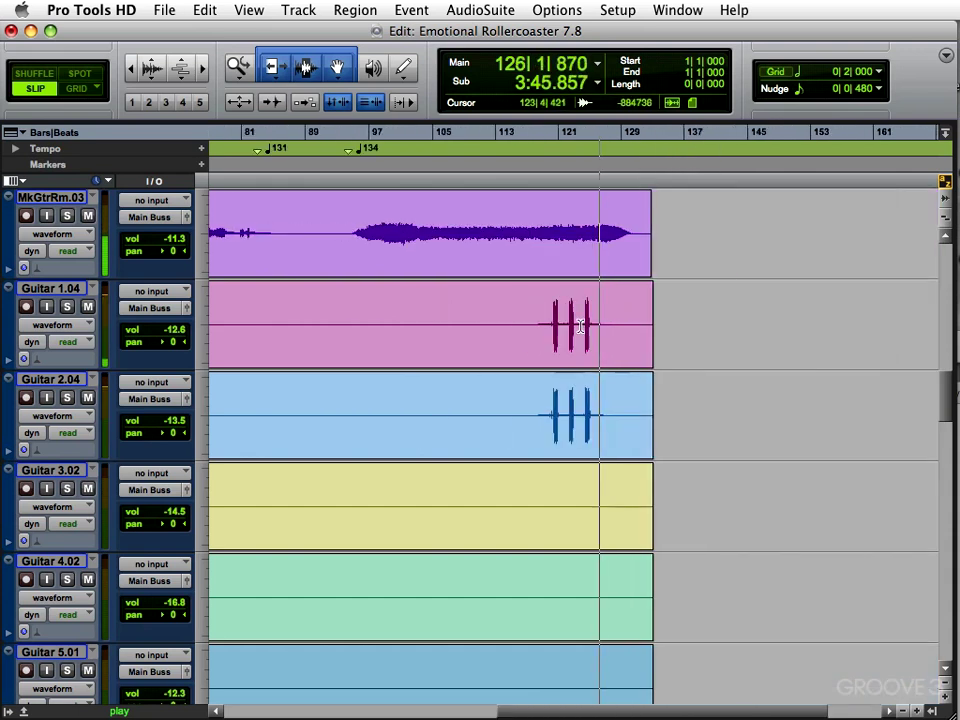
{"action": "scroll", "coordinate": [418, 407], "scroll_direction": "down", "scroll_amount": 1}
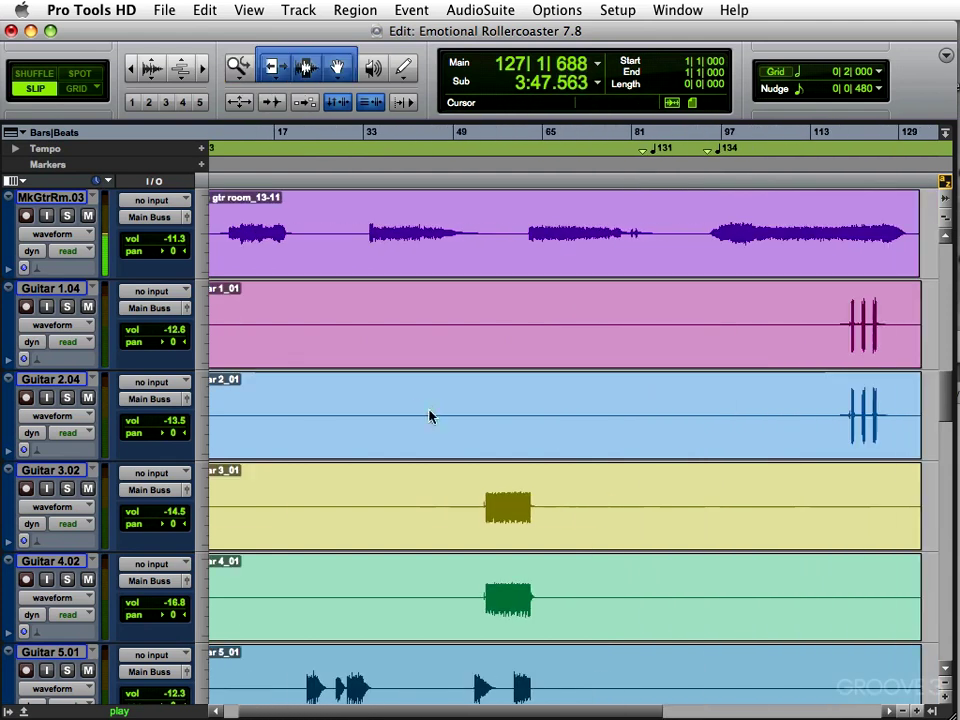
{"action": "scroll", "coordinate": [399, 399], "scroll_direction": "down", "scroll_amount": 1}
{"action": "left_click_drag", "start_coordinate": [611, 308], "coordinate": [505, 343]}
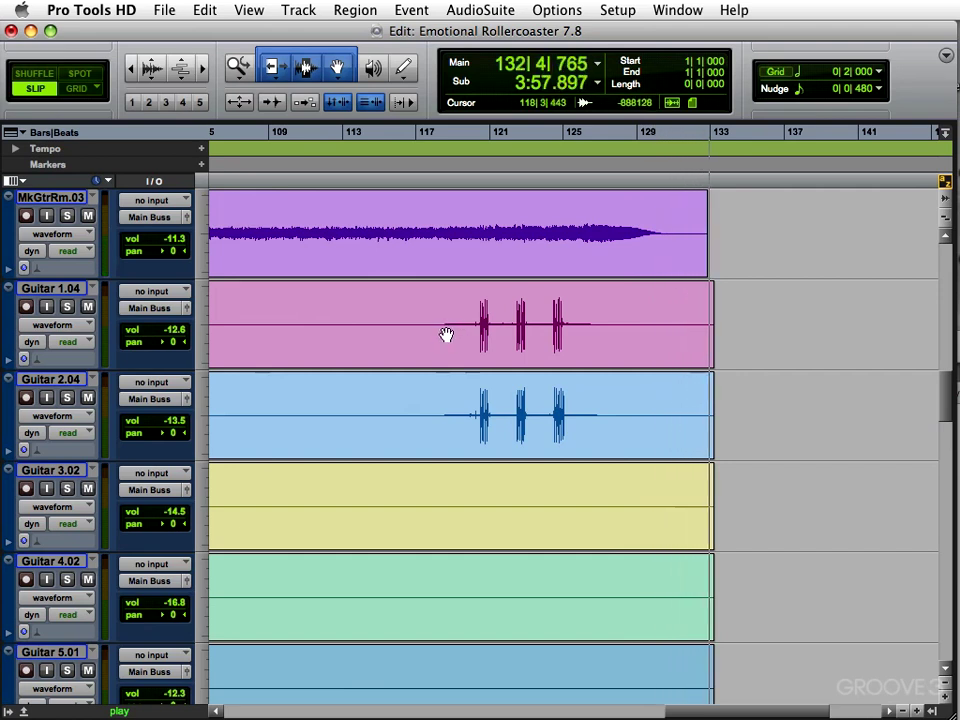
{"action": "key", "text": "space"}
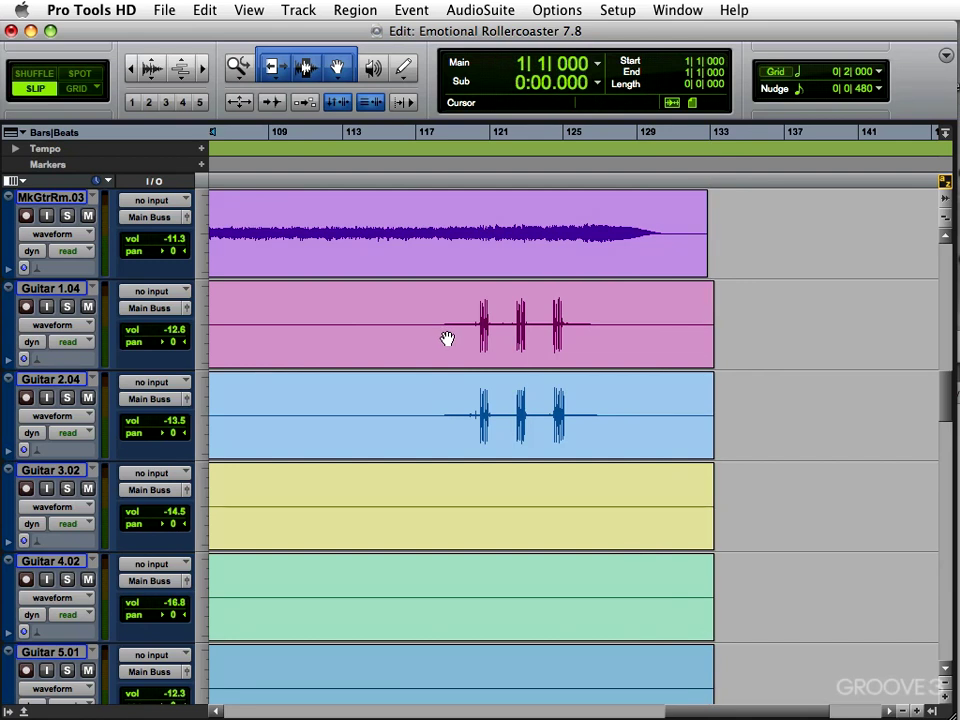